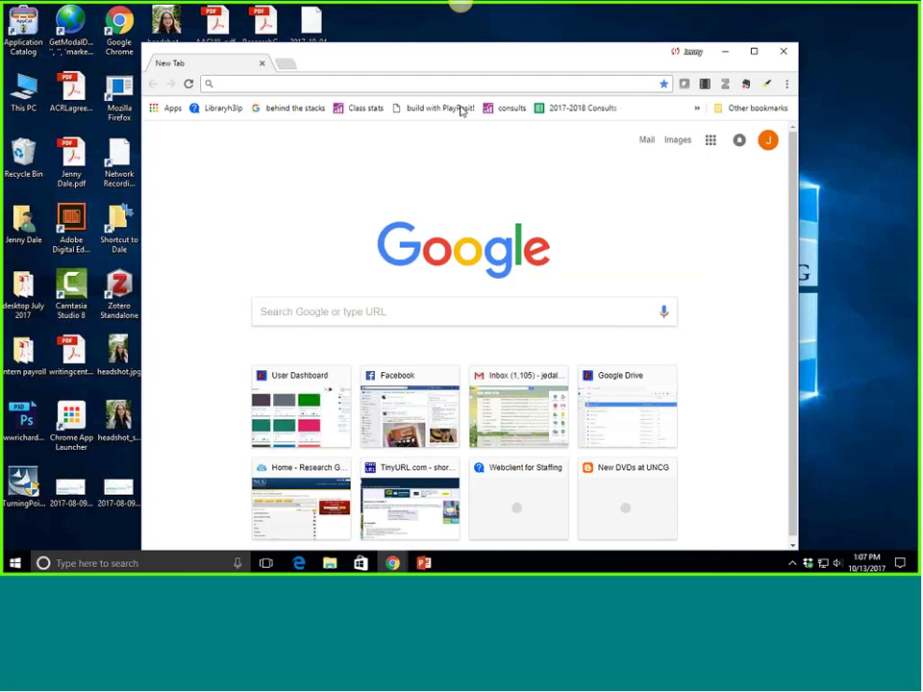
left_click(755, 52)
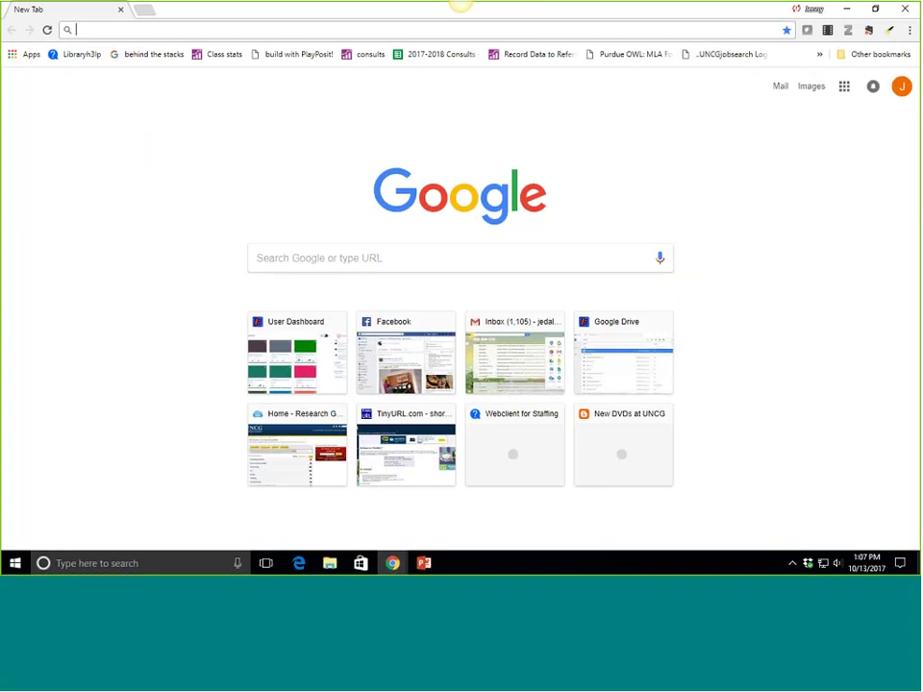
type("zot")
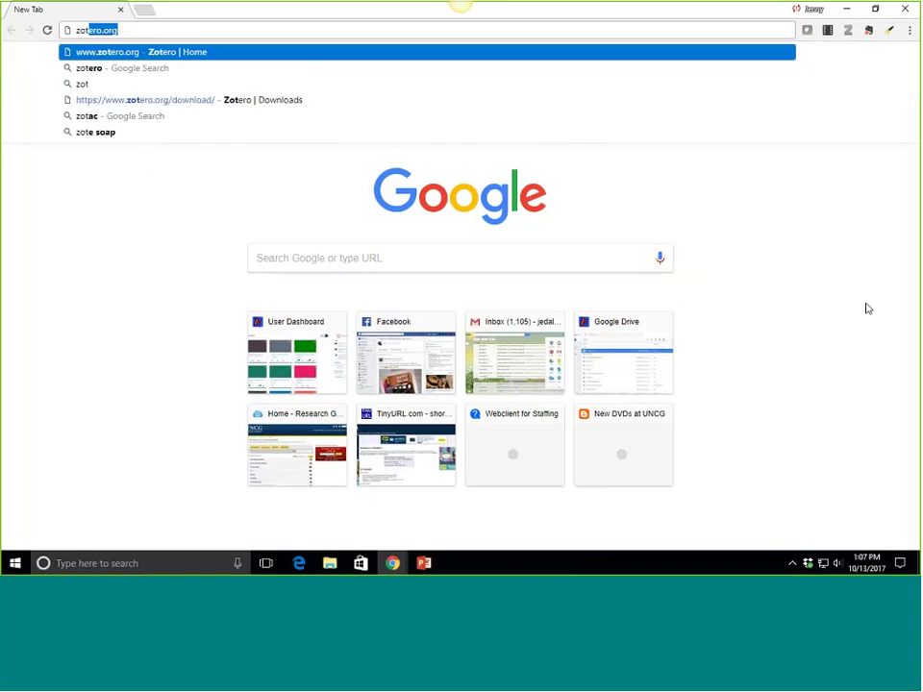
key("Return")
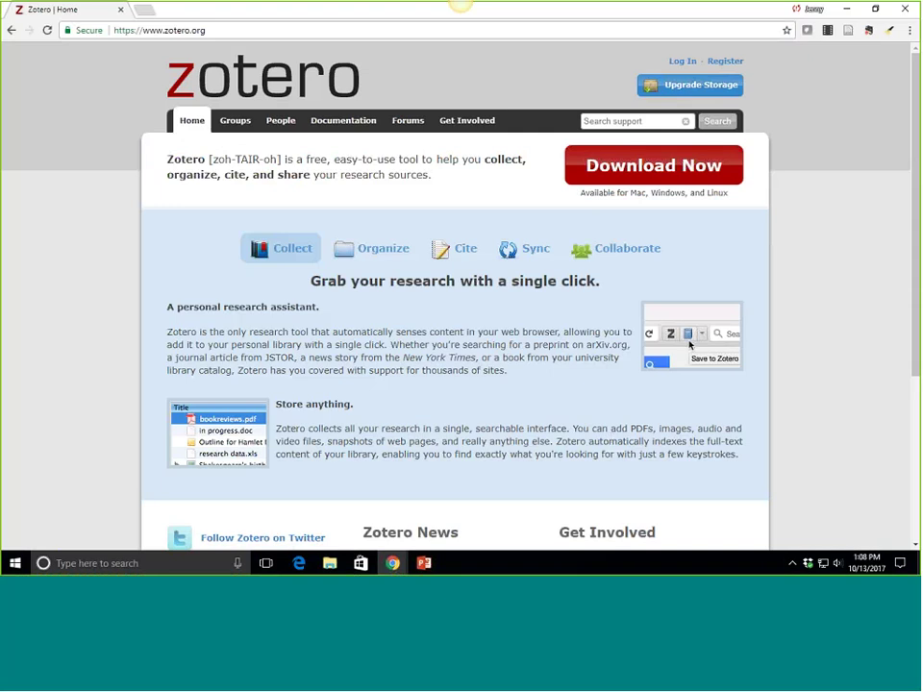
- Look over the Register page's account sign-up form, then go to the Log In page
scroll(742, 531, "down", 1)
scroll(742, 532, "up", 1)
left_click(725, 60)
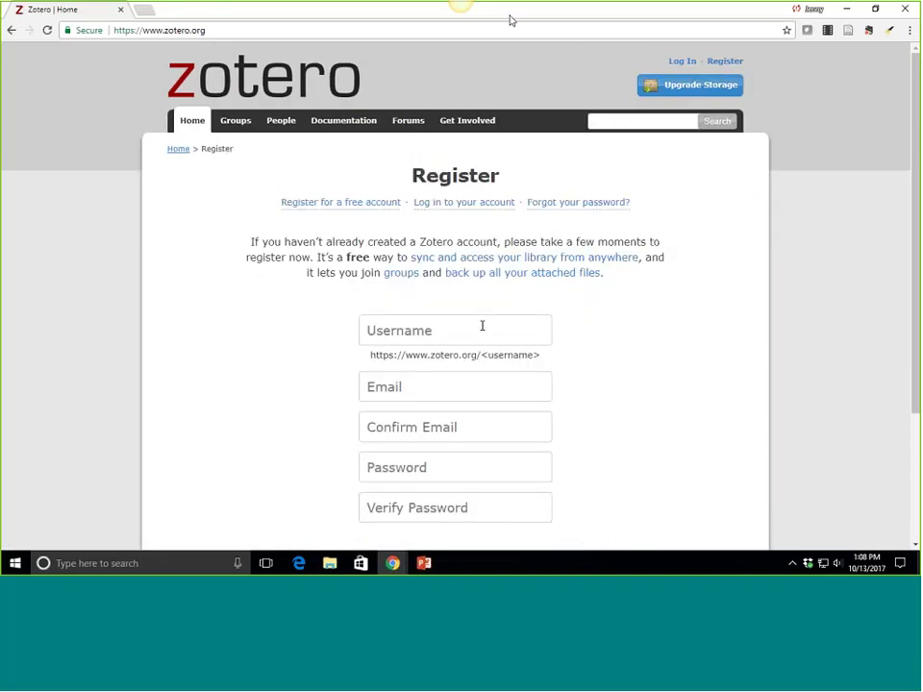
scroll(639, 367, "down", 1)
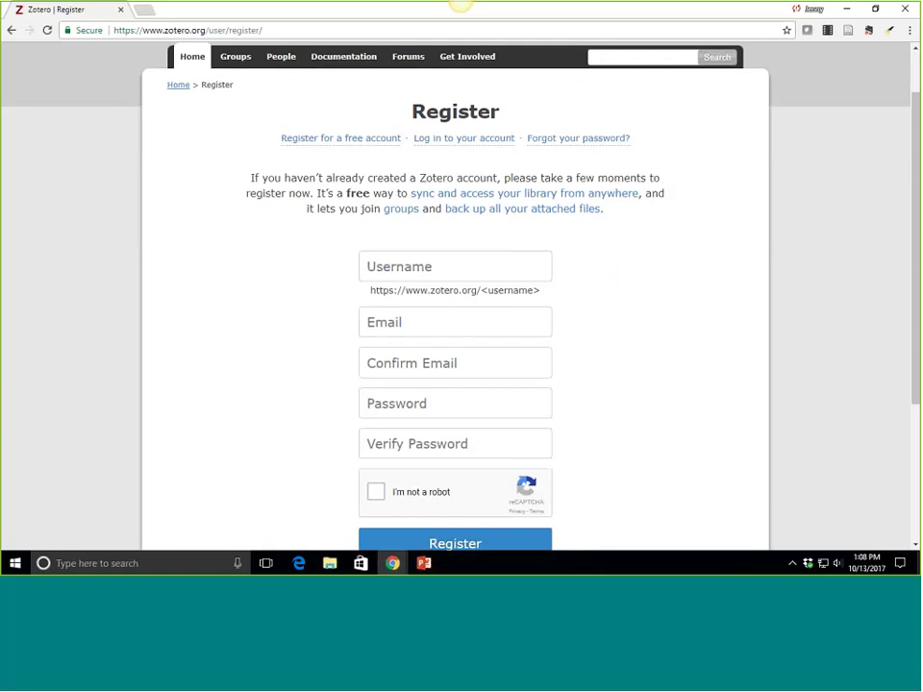
scroll(689, 336, "down", 1)
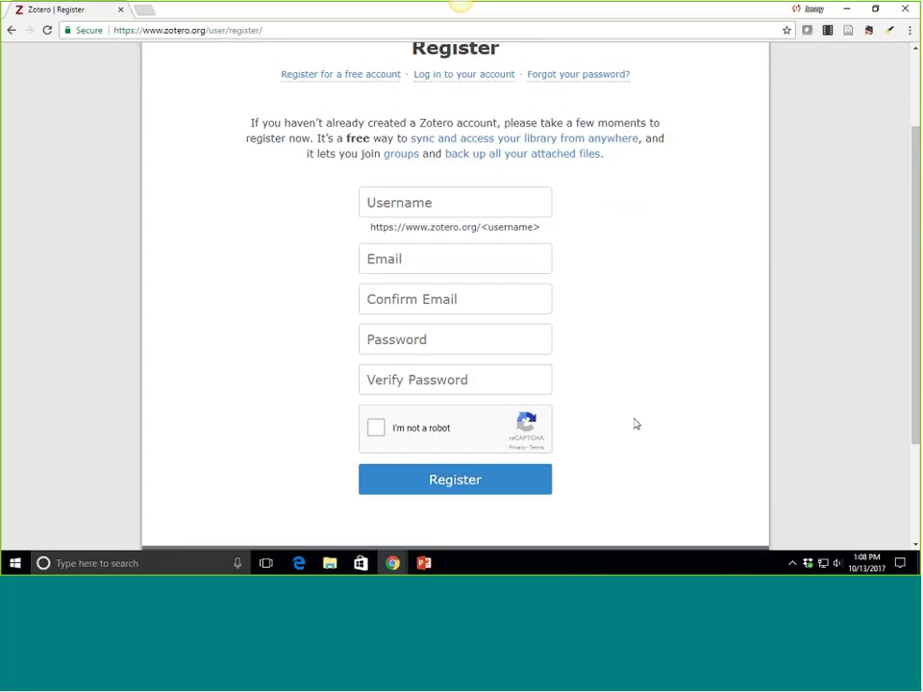
scroll(635, 425, "up", 1)
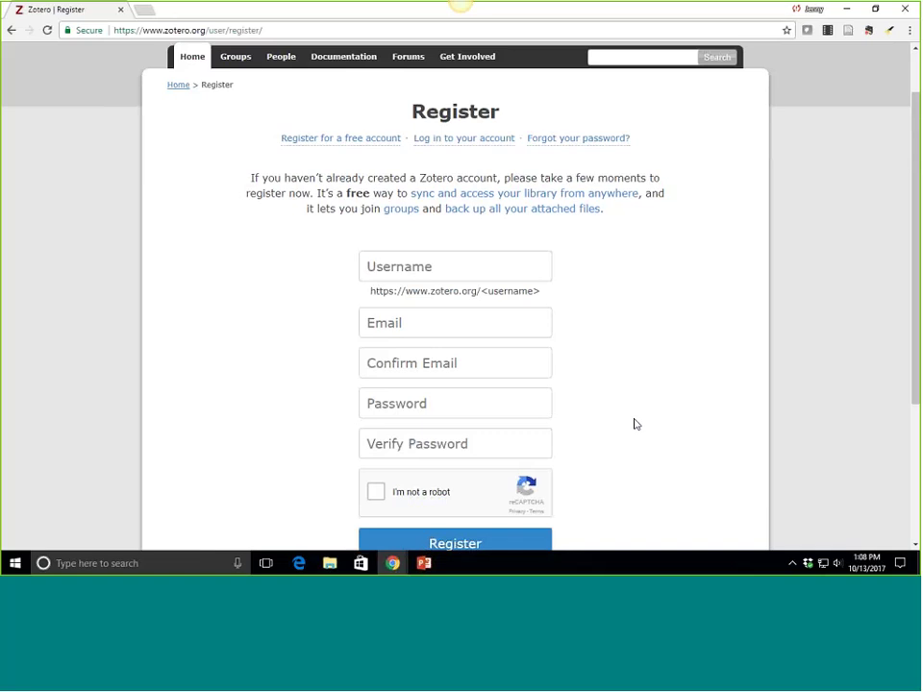
scroll(635, 424, "down", 1)
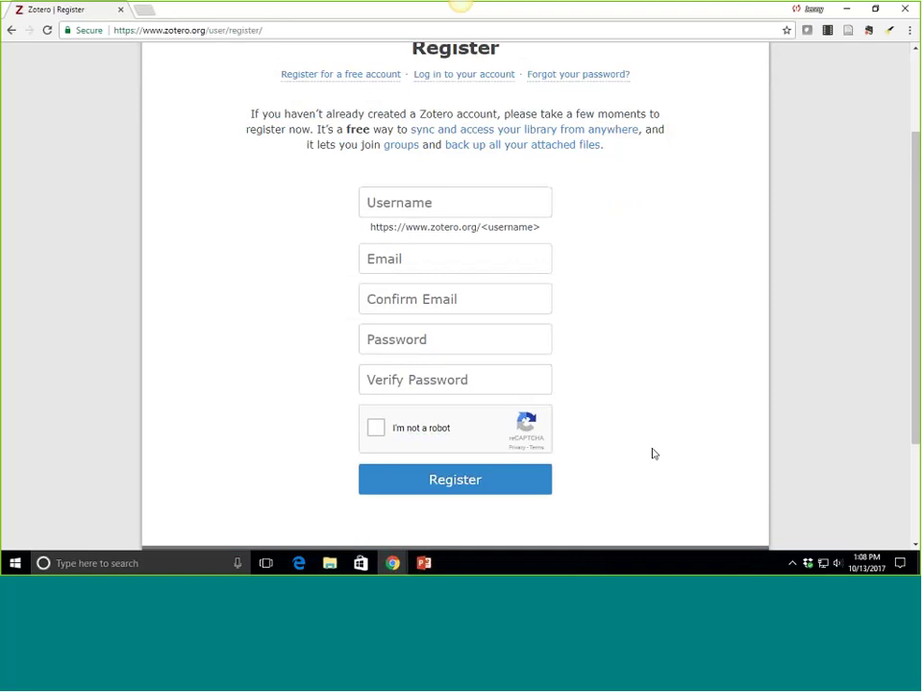
scroll(653, 453, "up", 1)
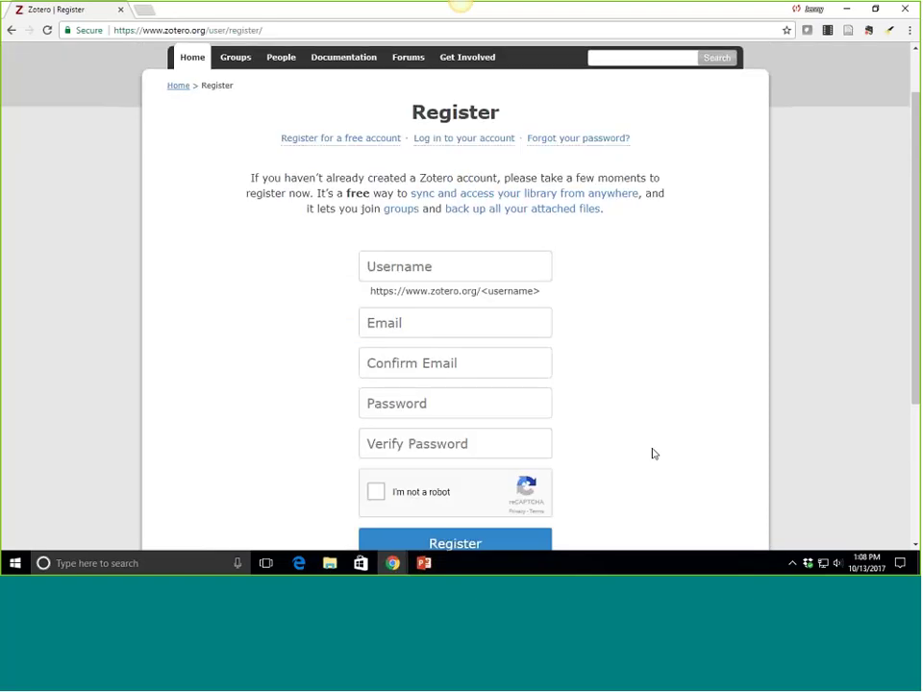
scroll(653, 453, "up", 1)
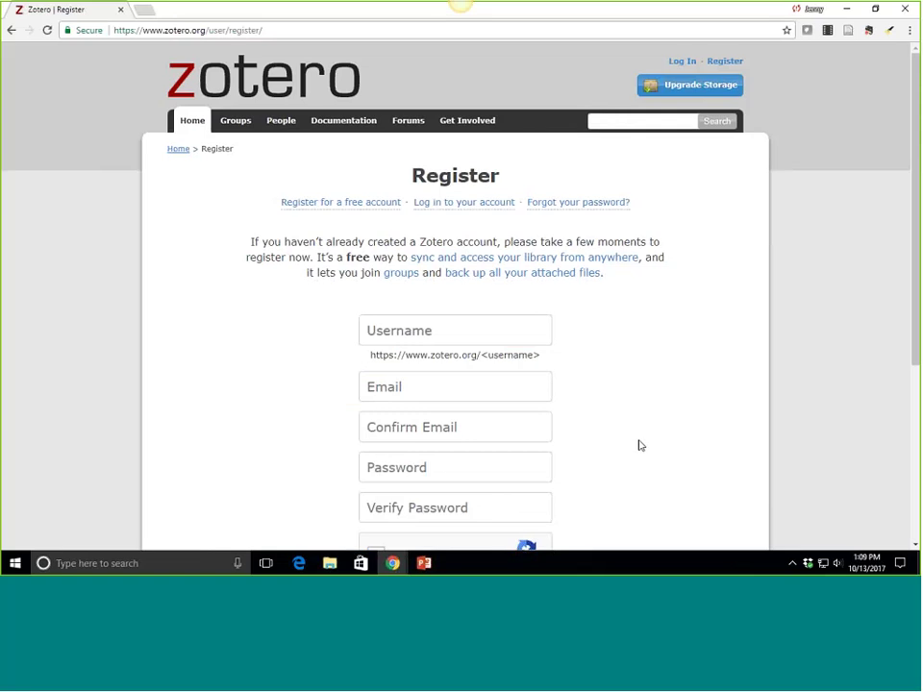
left_click(682, 61)
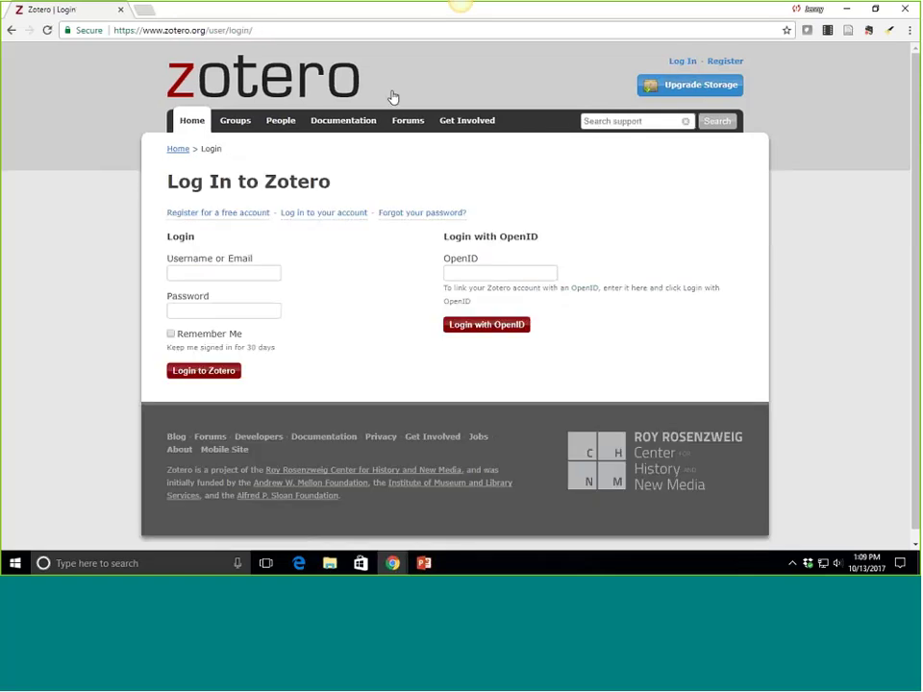
- Log in to Zotero with the account's username and password
left_click(223, 272)
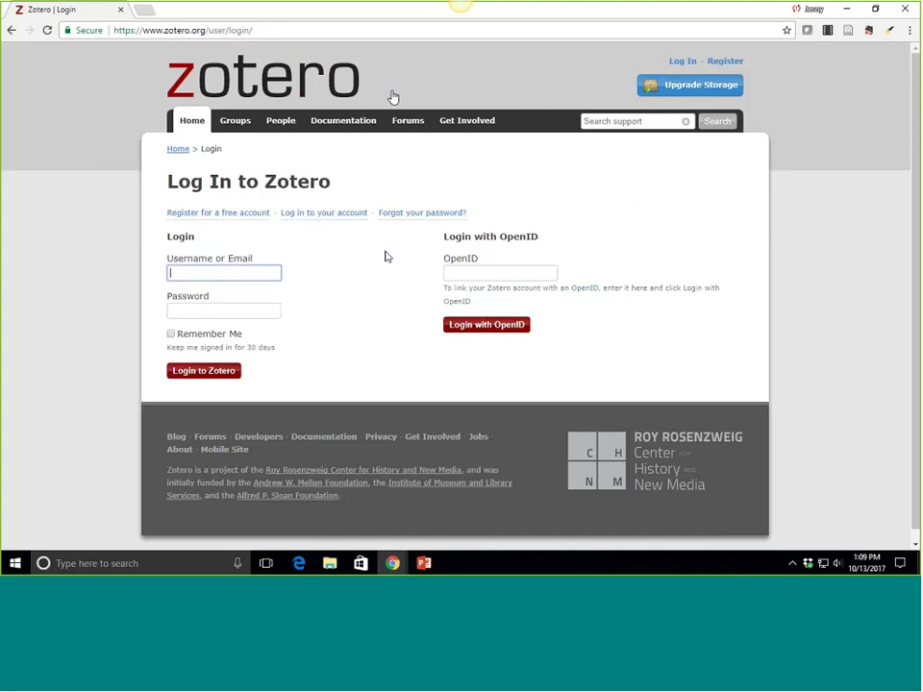
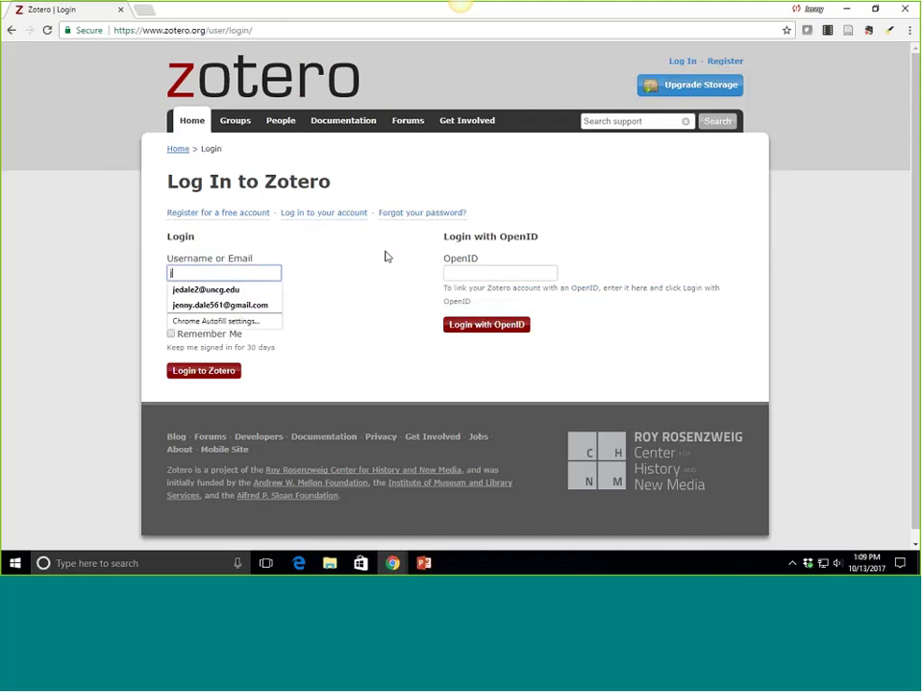
key("Tab")
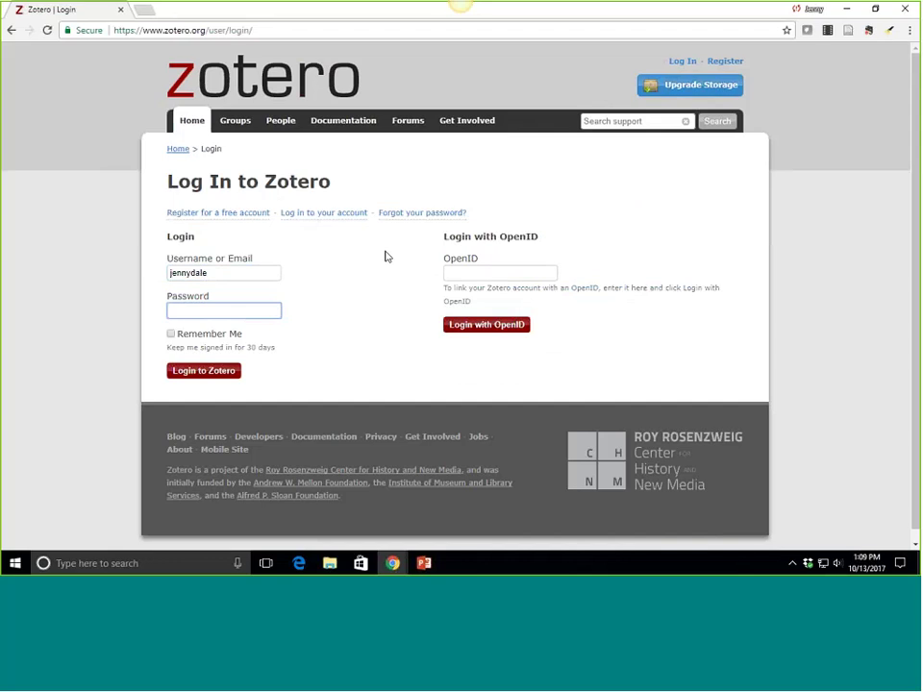
type("******")
key("Return")
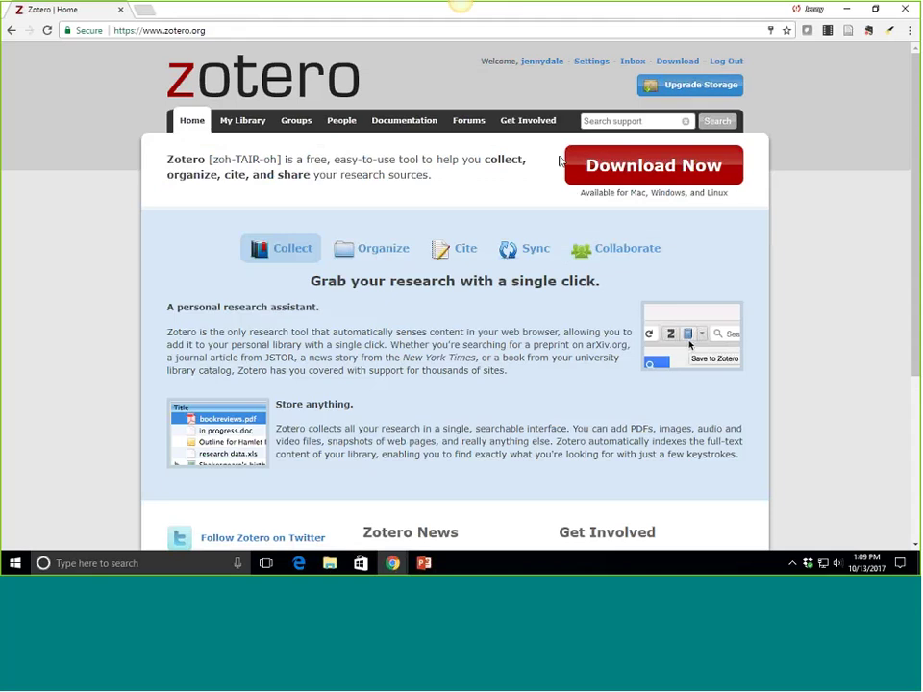
- Open My Library and browse the account's collections and items
left_click(283, 121)
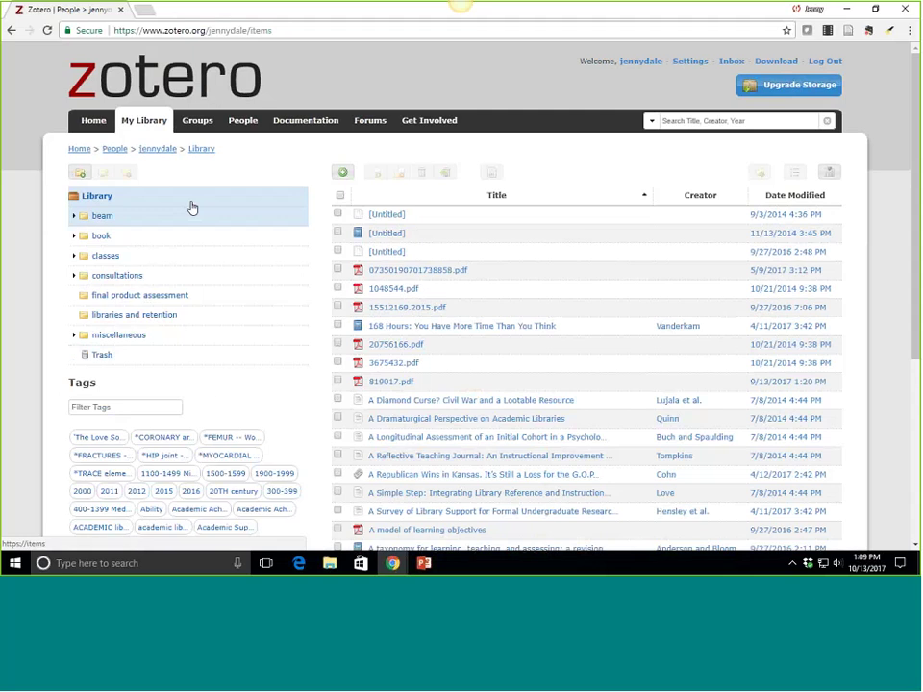
scroll(206, 396, "down", 1)
scroll(207, 396, "down", 3)
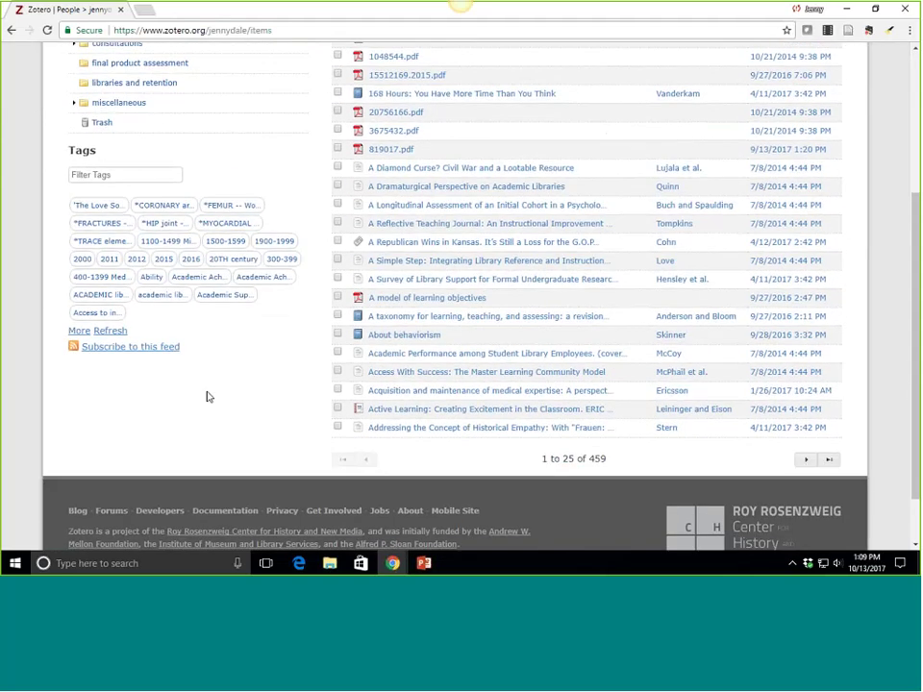
scroll(207, 396, "up", 3)
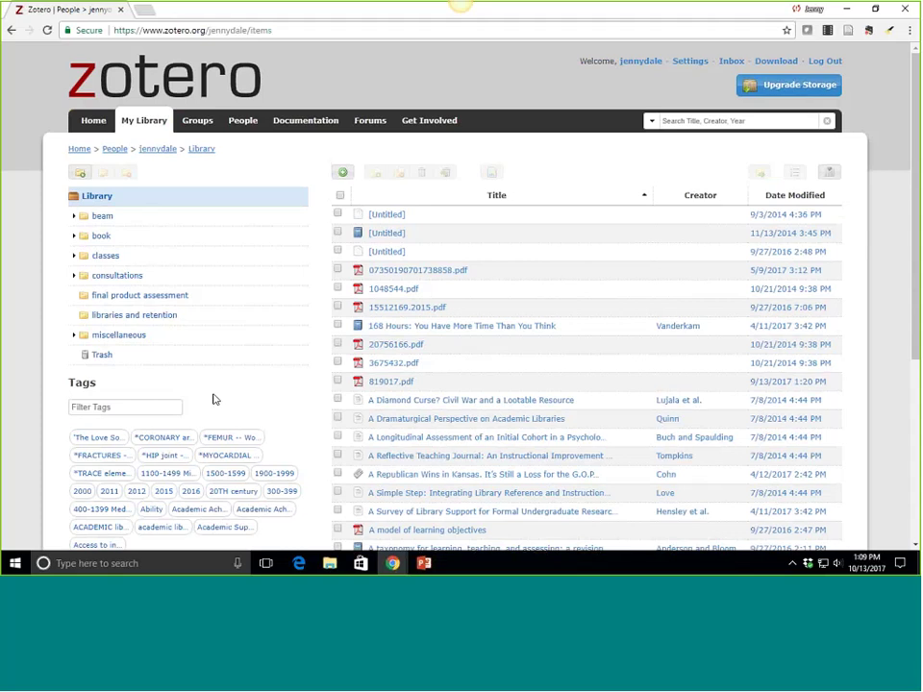
- Start a new Book item, cancel it, and return to the Zotero home page
left_click(343, 174)
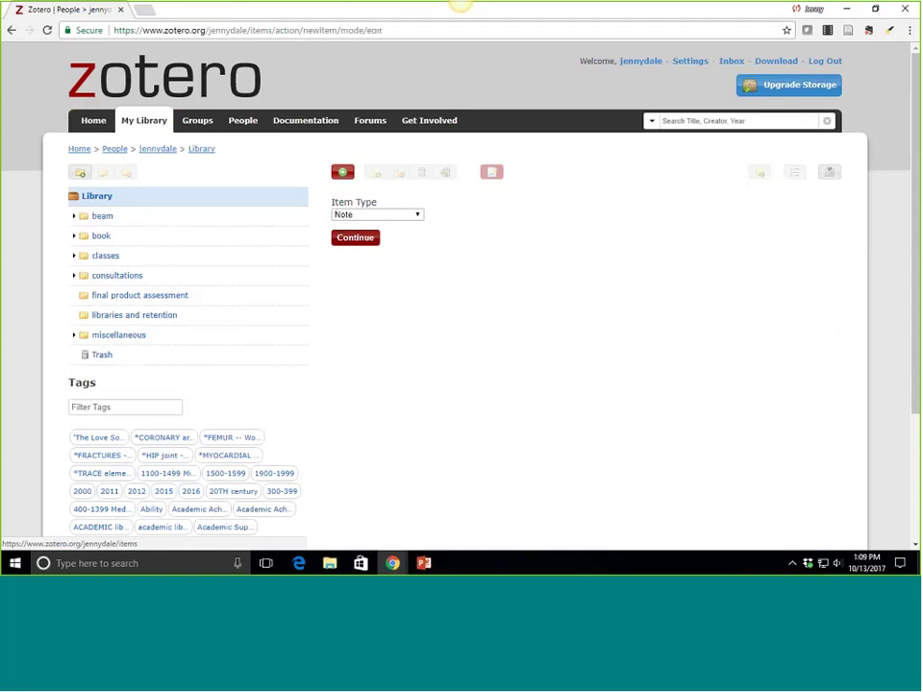
left_click(386, 216)
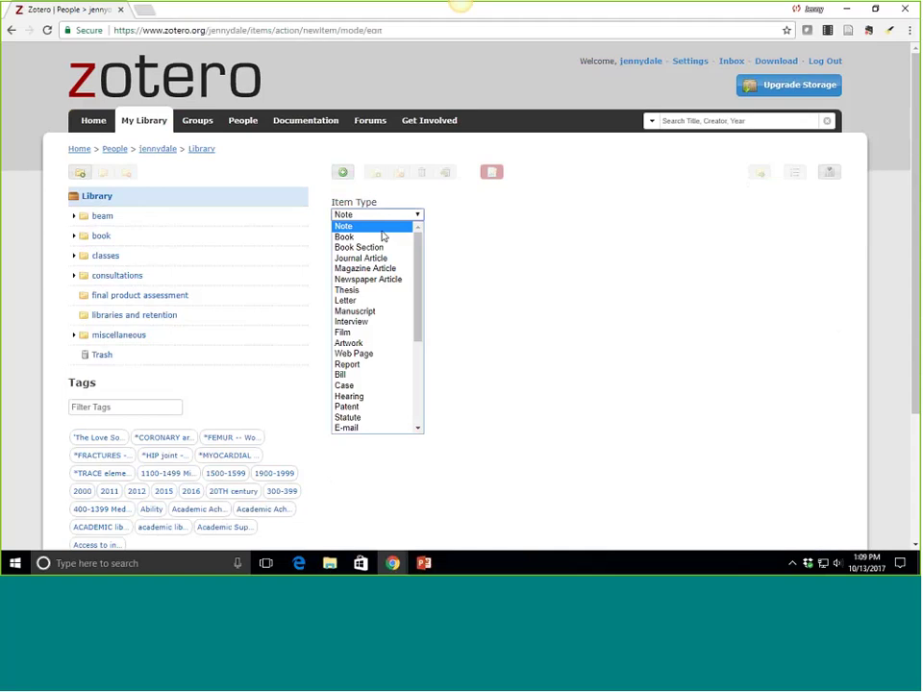
left_click(382, 236)
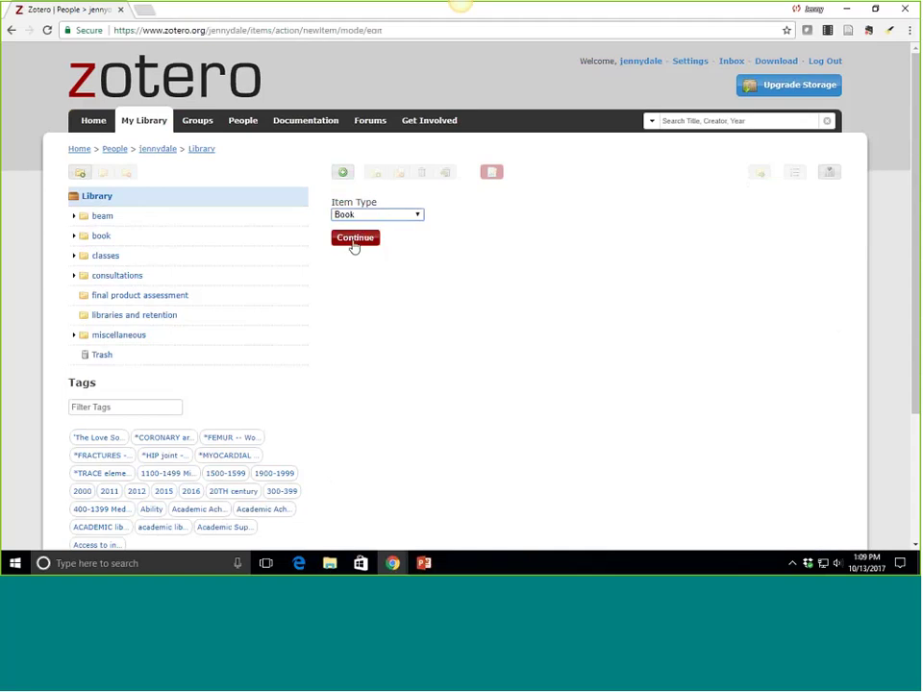
left_click(353, 241)
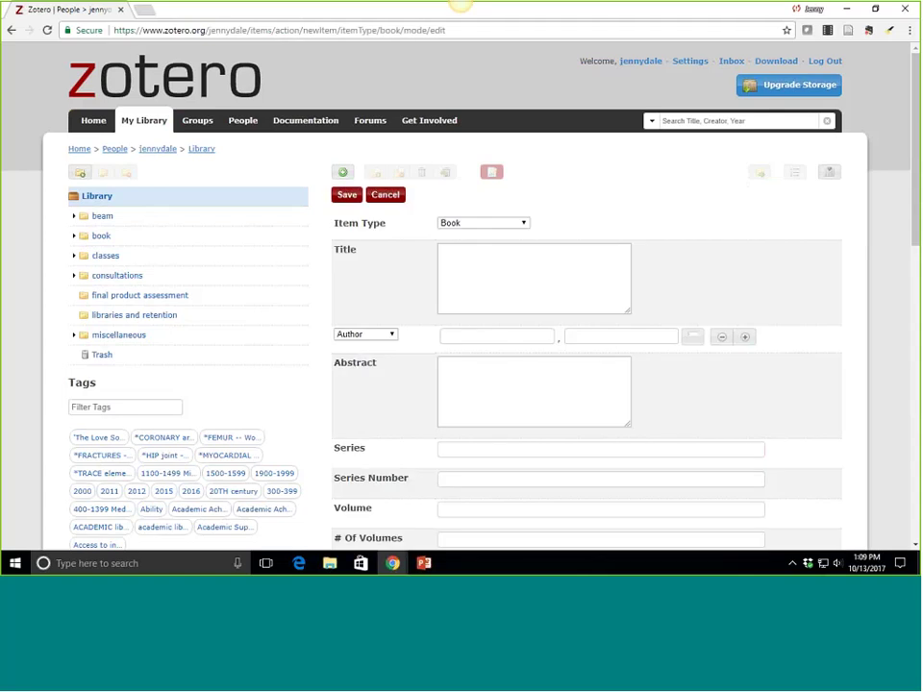
left_click(389, 196)
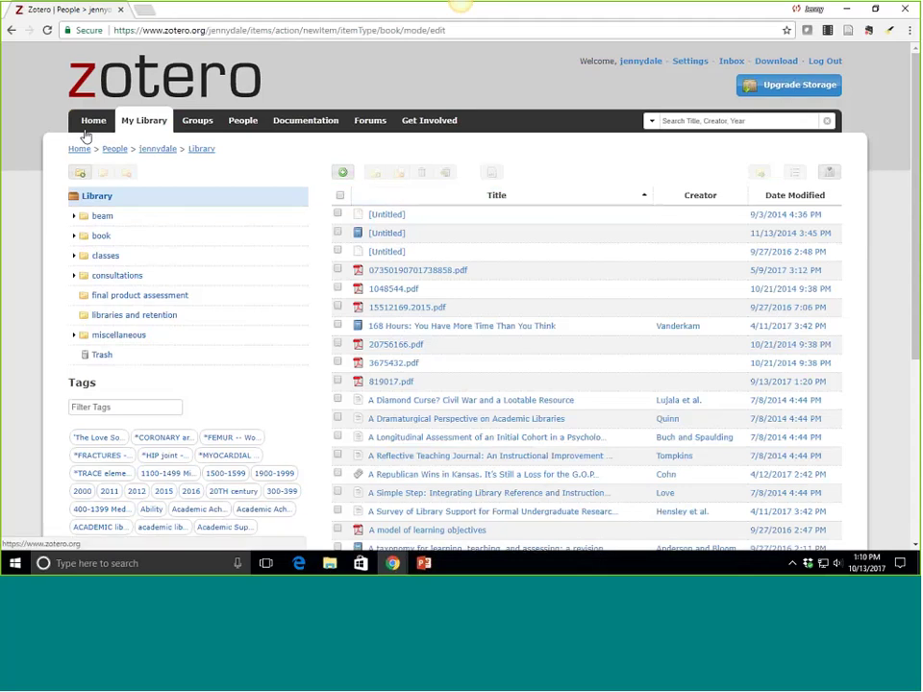
left_click(89, 125)
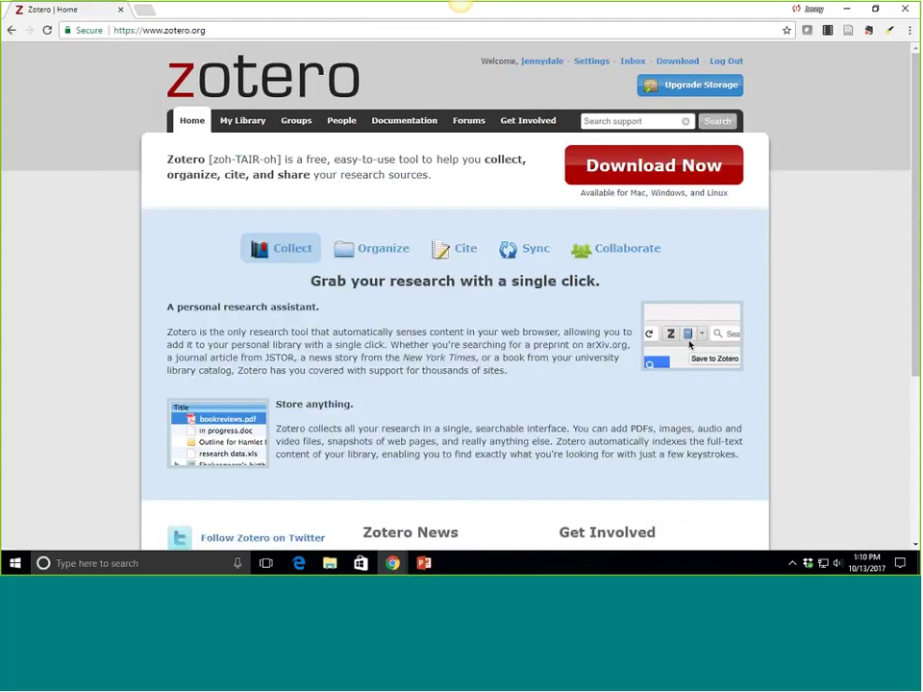
- Download the Zotero 5.0 for Windows installer and open the Zotero-5.0.22 setup file
left_click(666, 177)
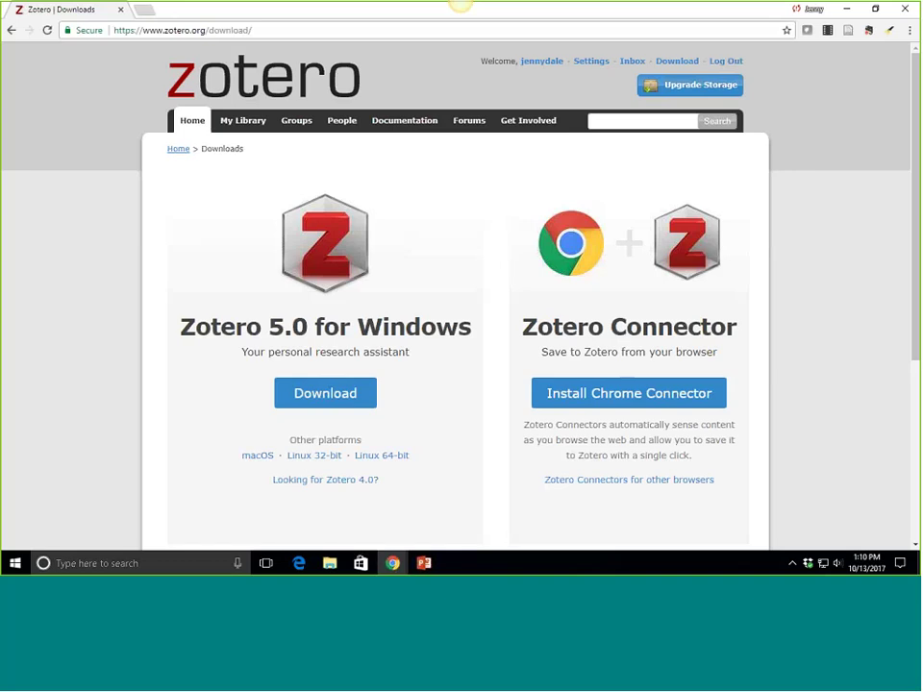
left_click(325, 400)
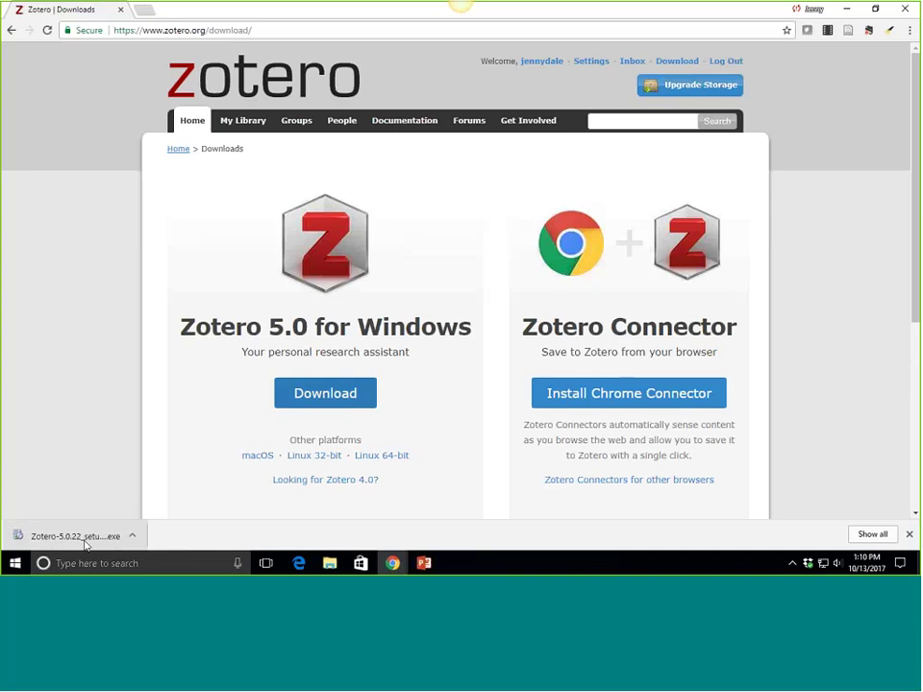
left_click(83, 543)
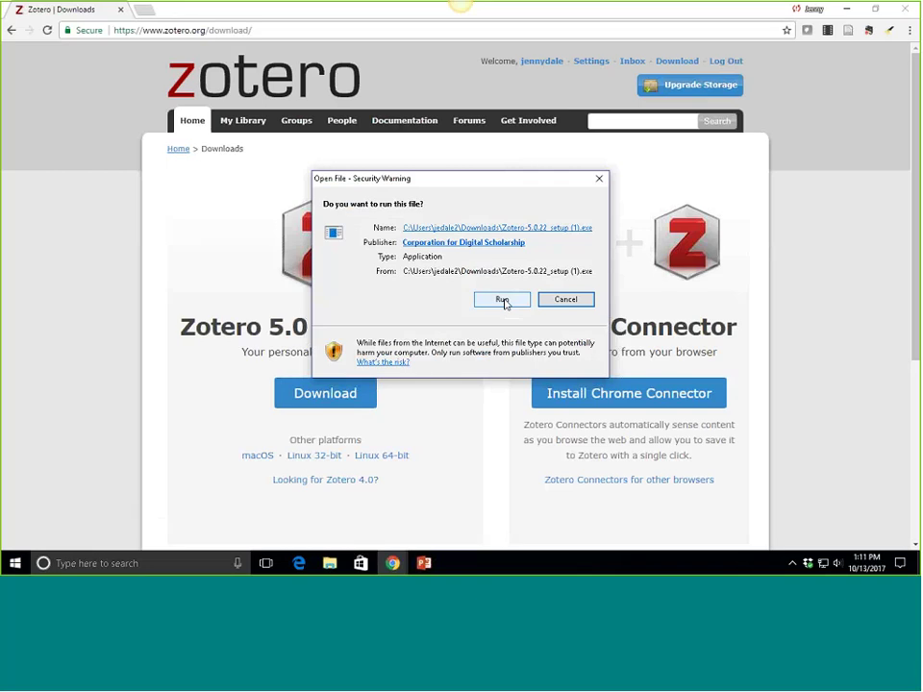
- Run Zotero Setup through Standard setup to the Summary, then cancel and quit
left_click(502, 300)
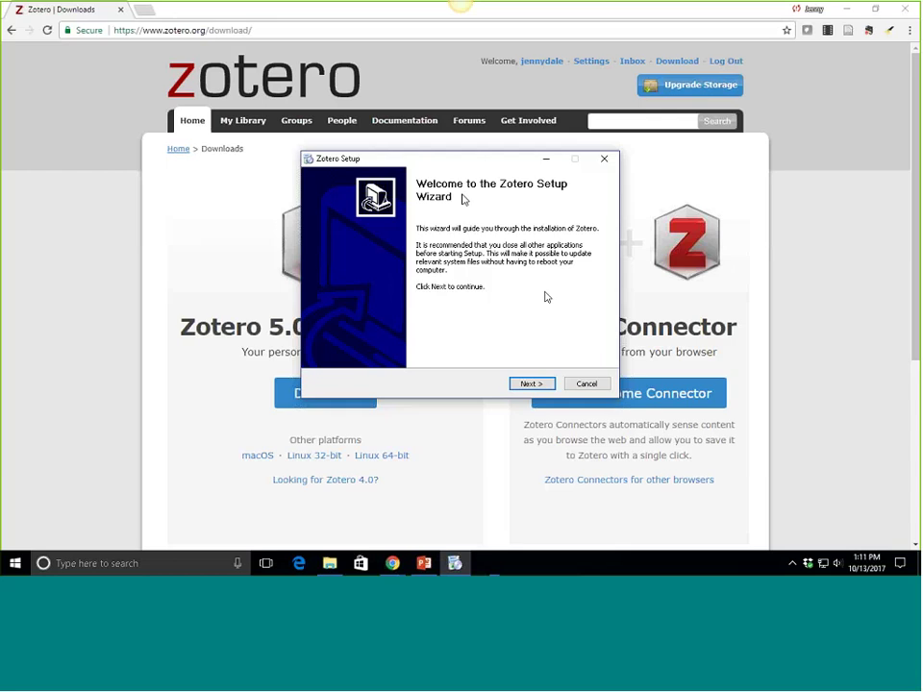
left_click(538, 386)
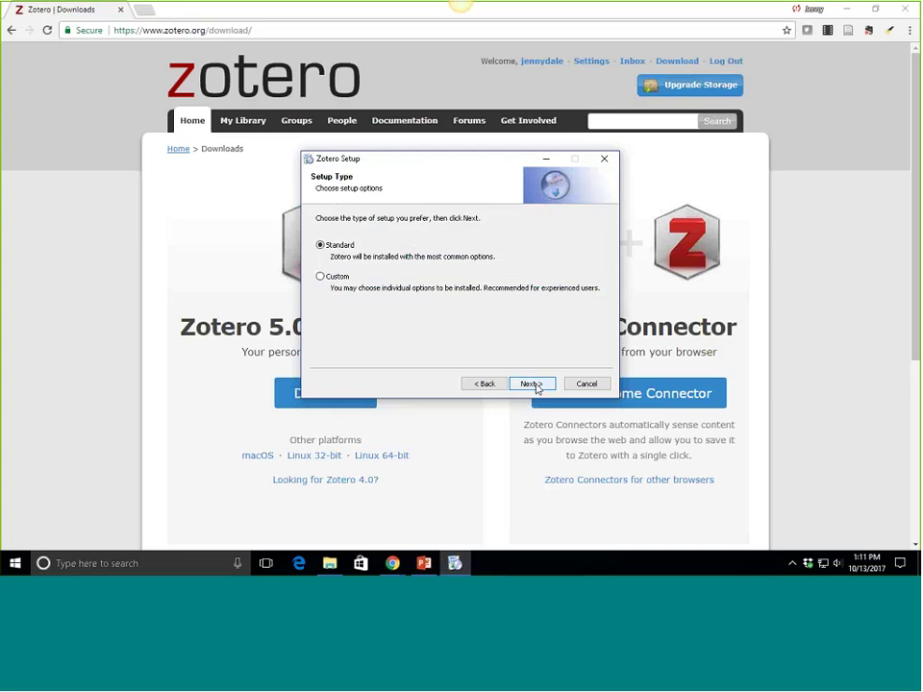
left_click(532, 383)
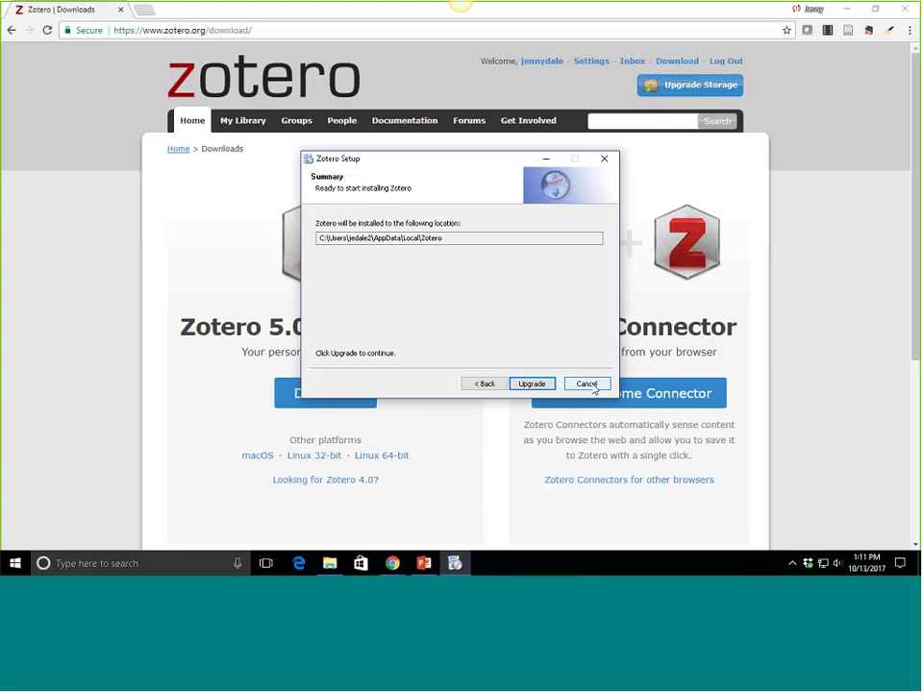
left_click(589, 384)
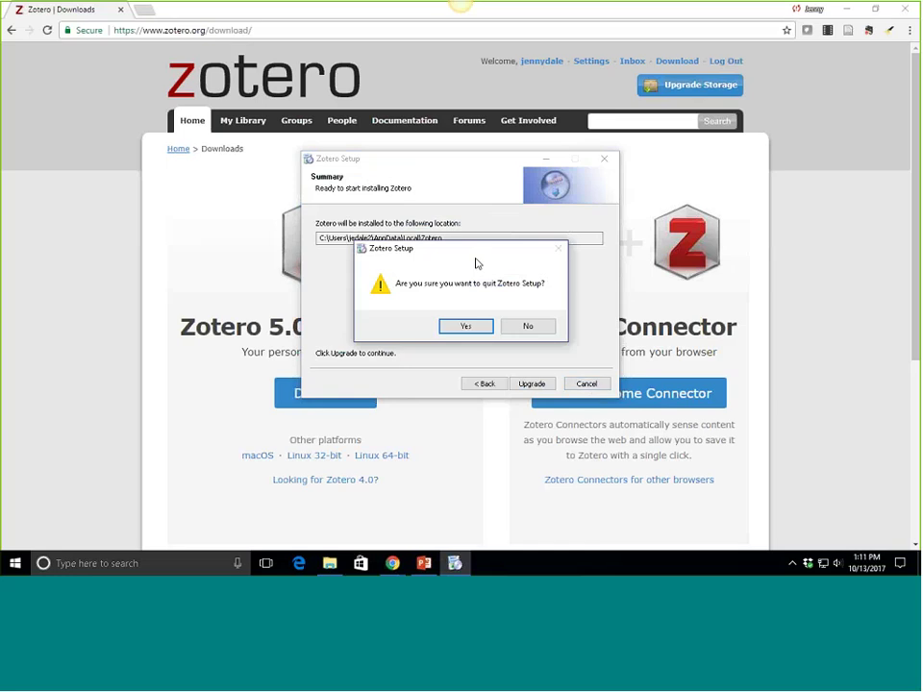
key("Return")
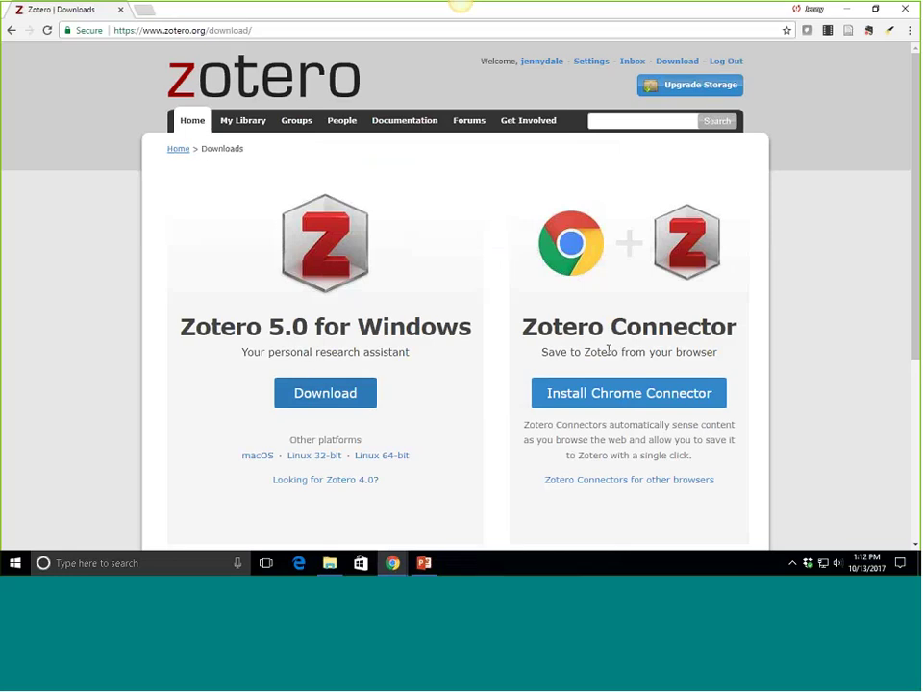
- Decline the Chrome Connector install and show the connectors for Firefox, Safari and Opera
left_click(666, 396)
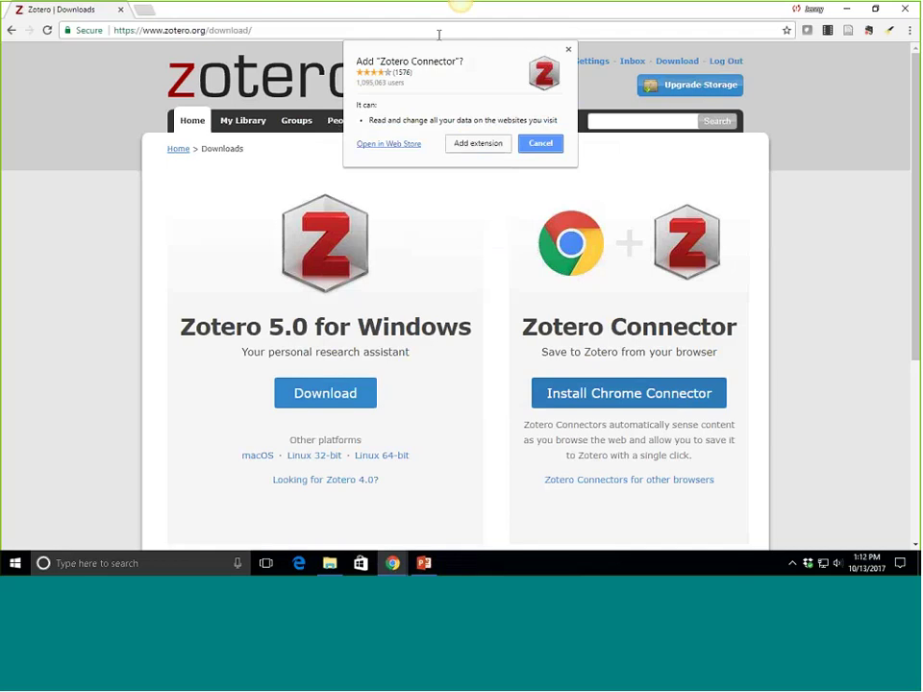
left_click(540, 142)
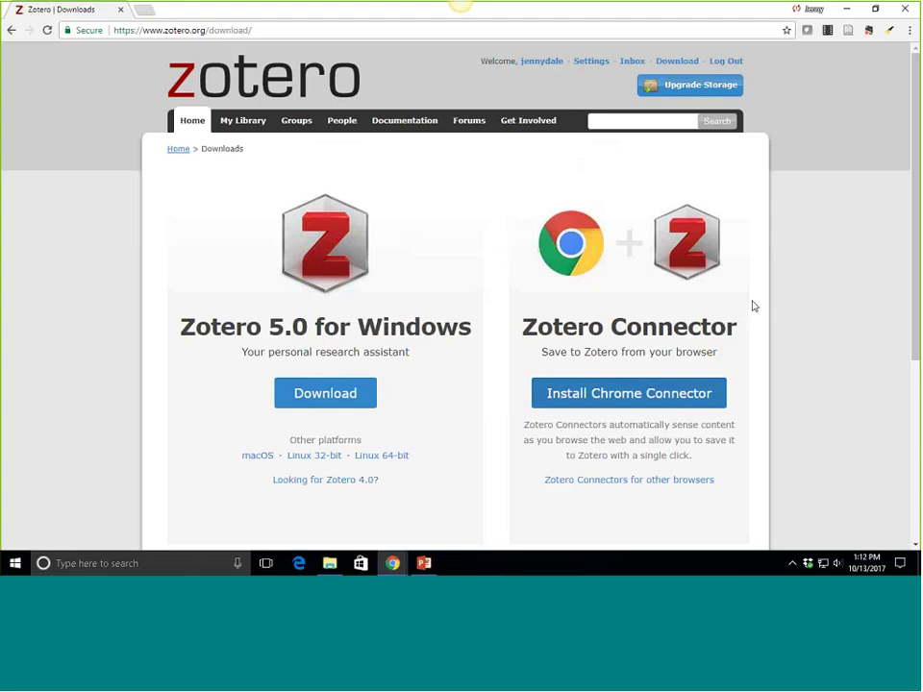
scroll(625, 385, "down", 2)
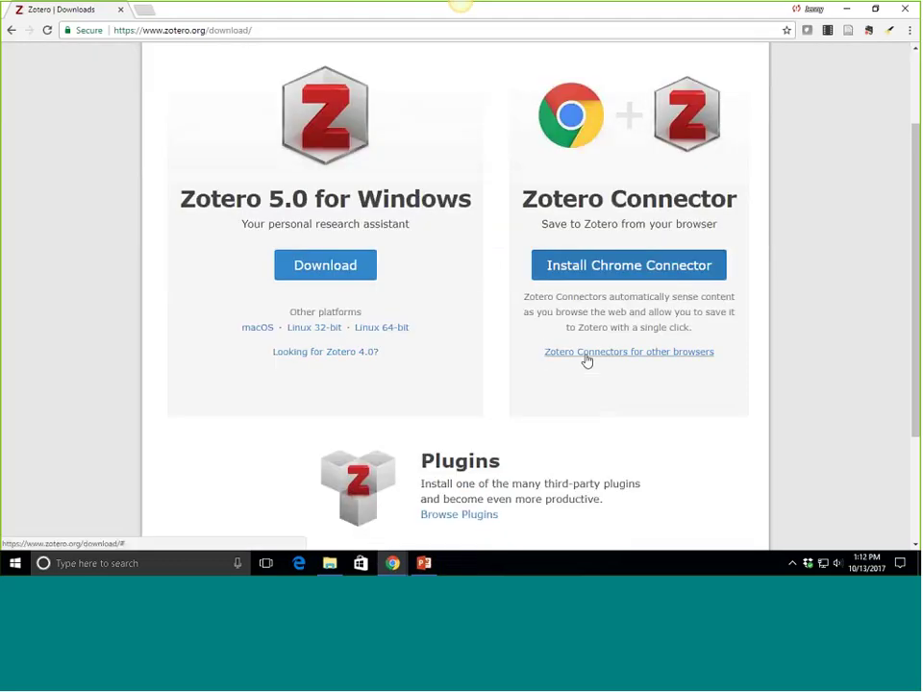
left_click(586, 355)
scroll(587, 360, "down", 1)
scroll(588, 360, "down", 2)
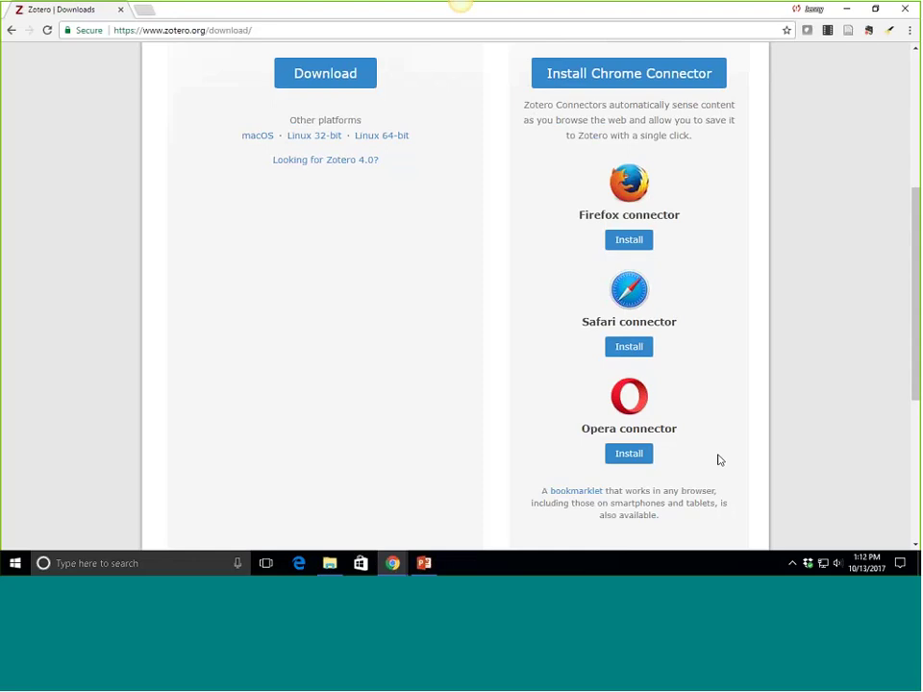
scroll(718, 461, "up", 5)
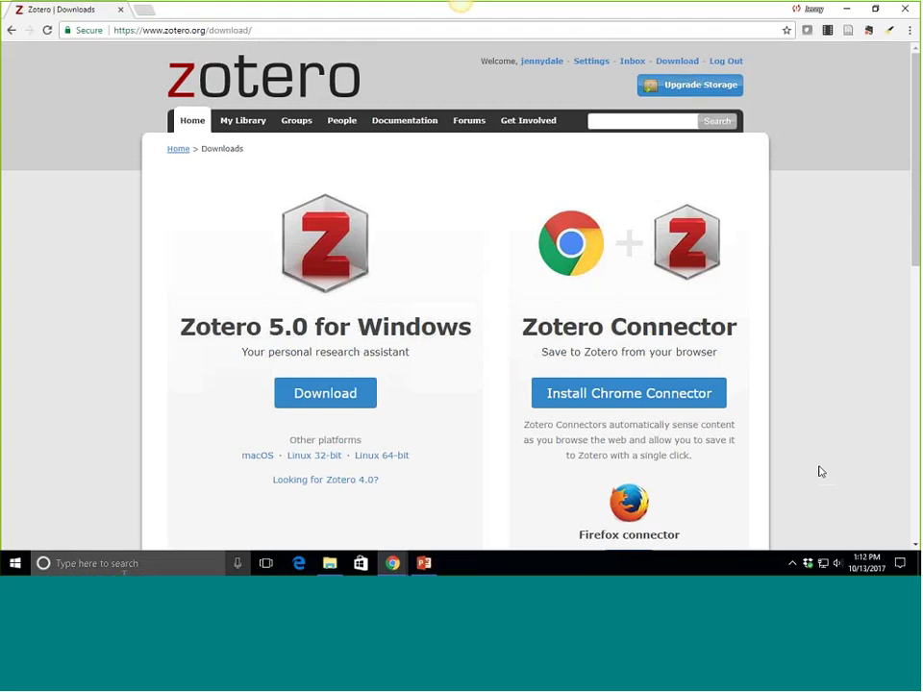
- Search 'zo' in Windows search and launch the Zotero desktop app
left_click(132, 562)
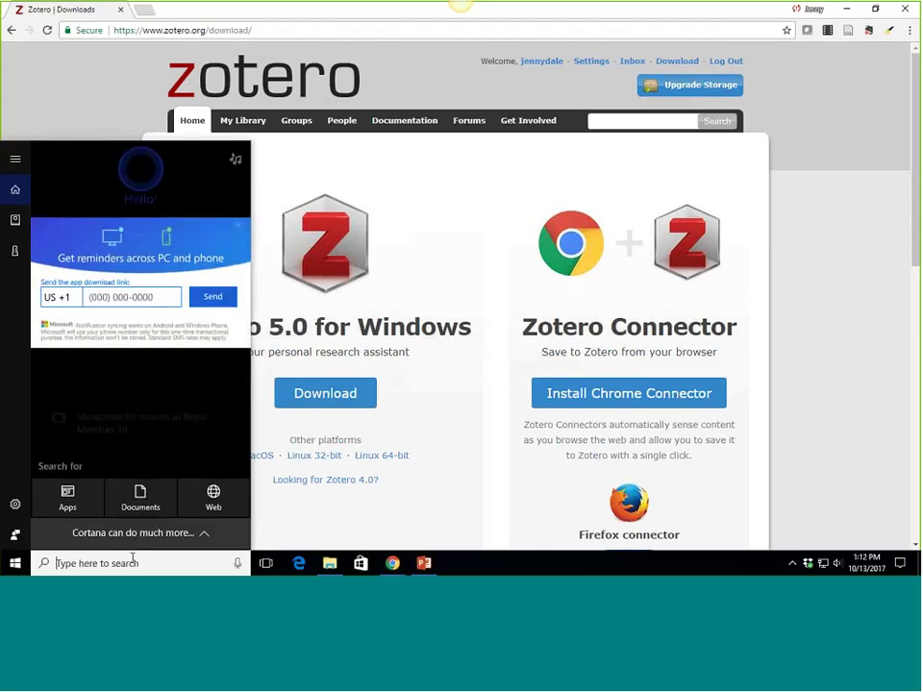
type("zo")
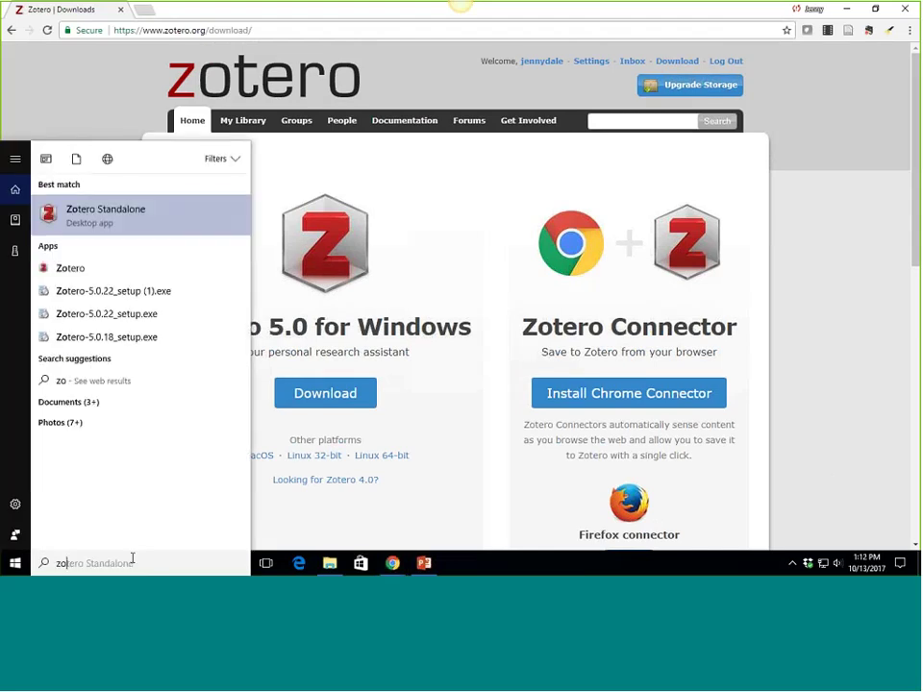
left_click(60, 277)
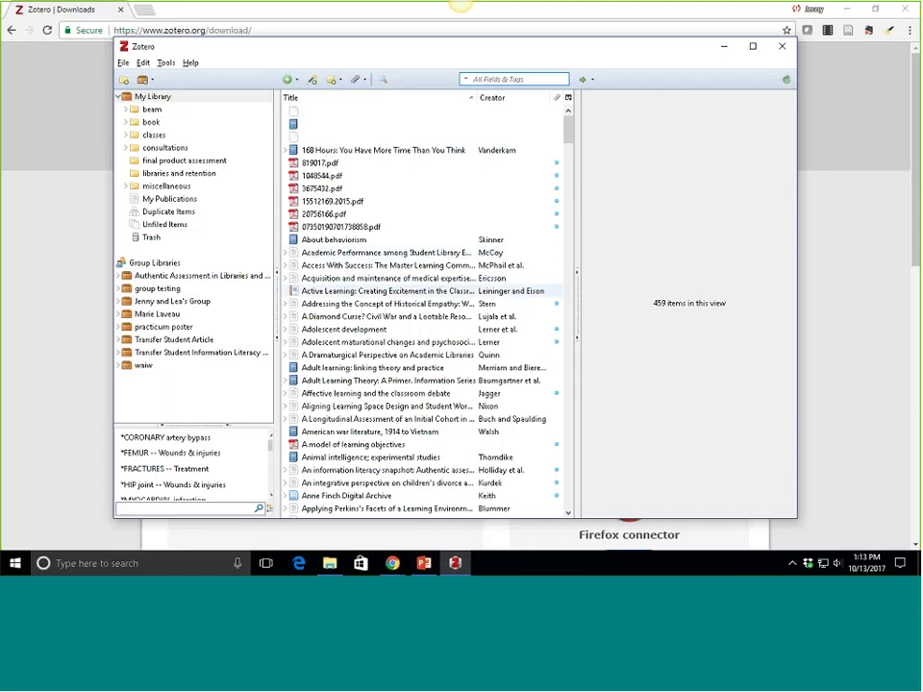
- Reposition the Zotero window and start a new collection in My Library
left_click(574, 170)
left_click_drag(573, 171, 546, 99)
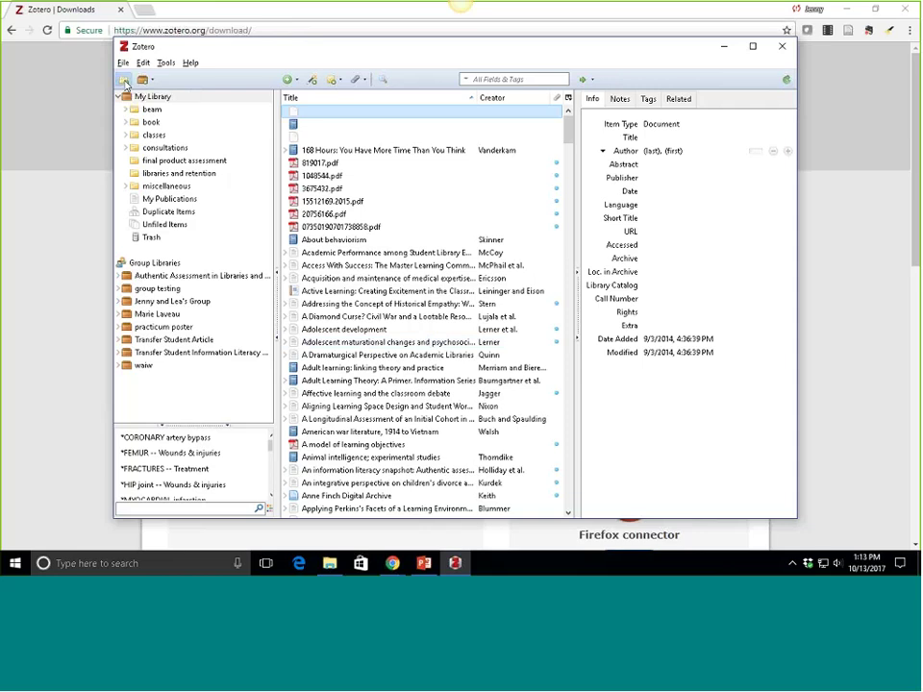
left_click(124, 80)
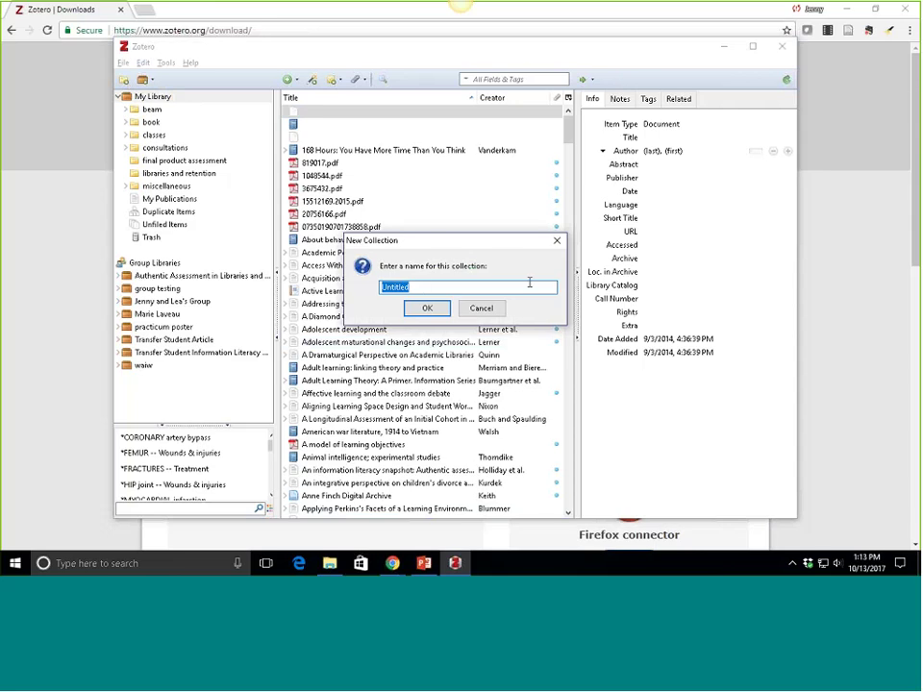
- Name the new collection 'Zotero Training' and confirm it
type("Zotero Training")
key("Return")
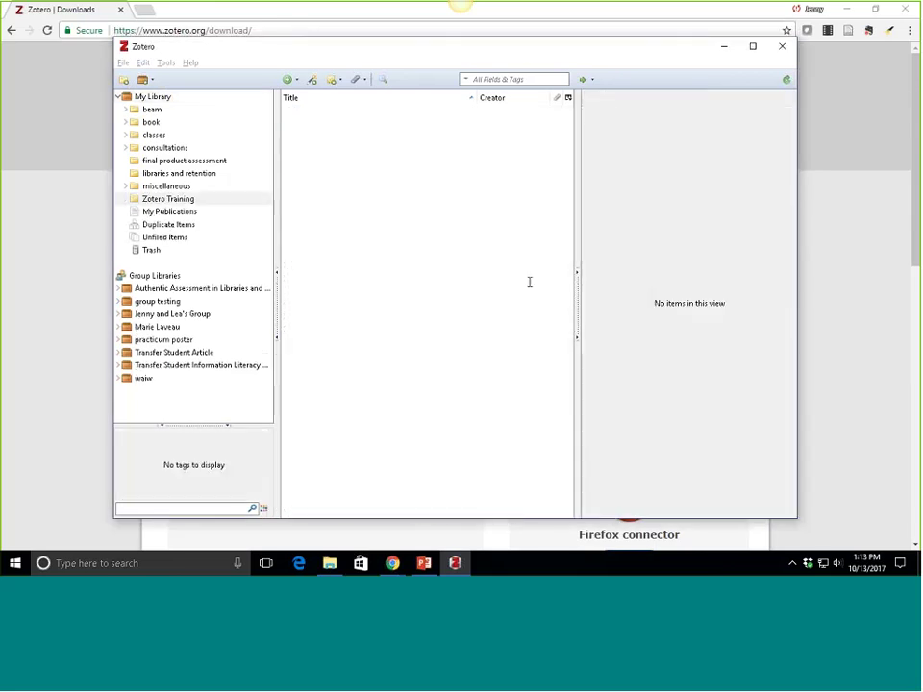
left_click(443, 159)
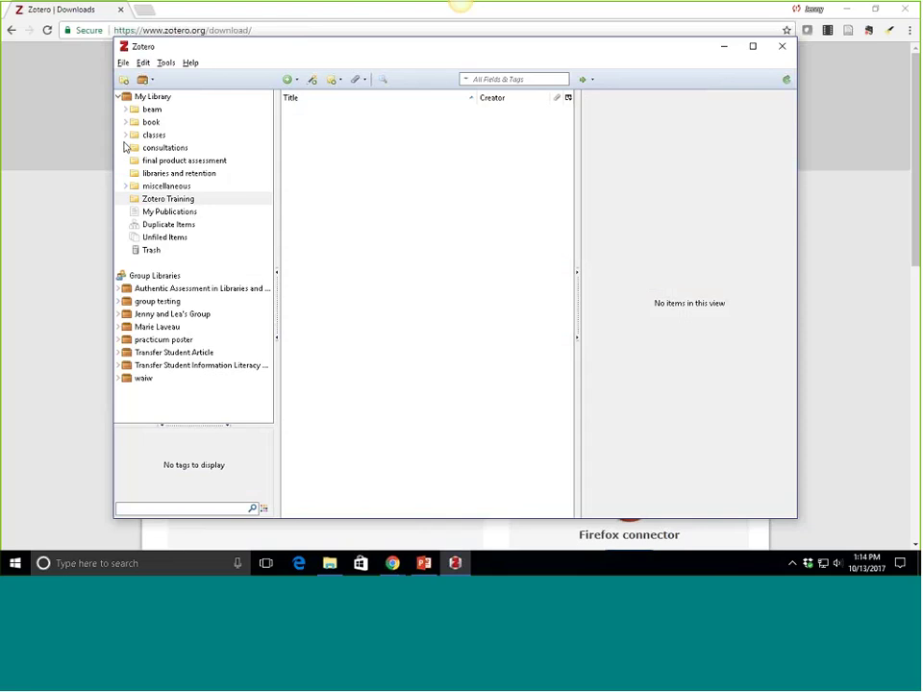
left_click(126, 136)
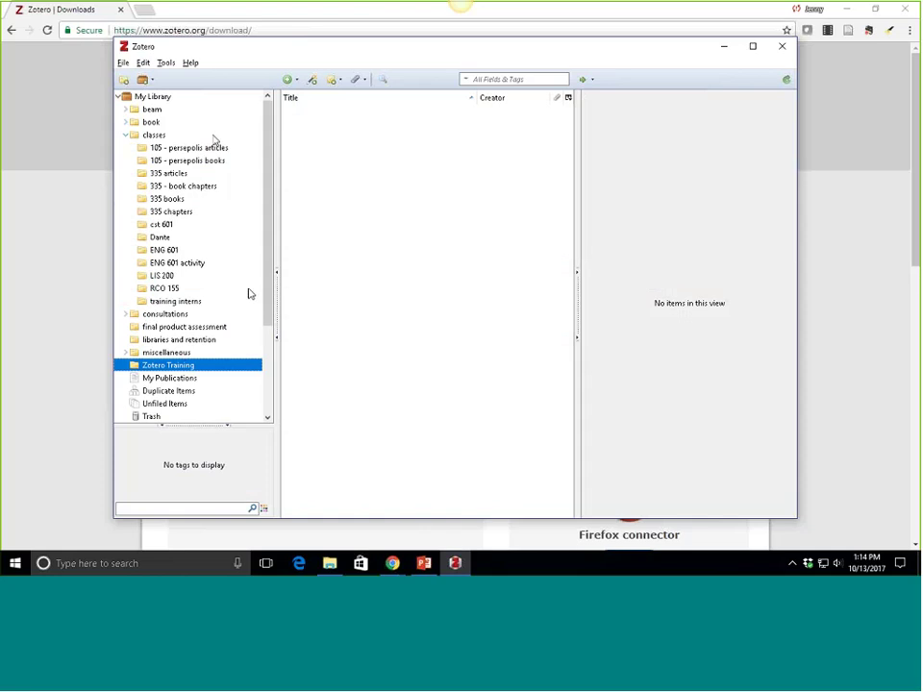
left_click(125, 136)
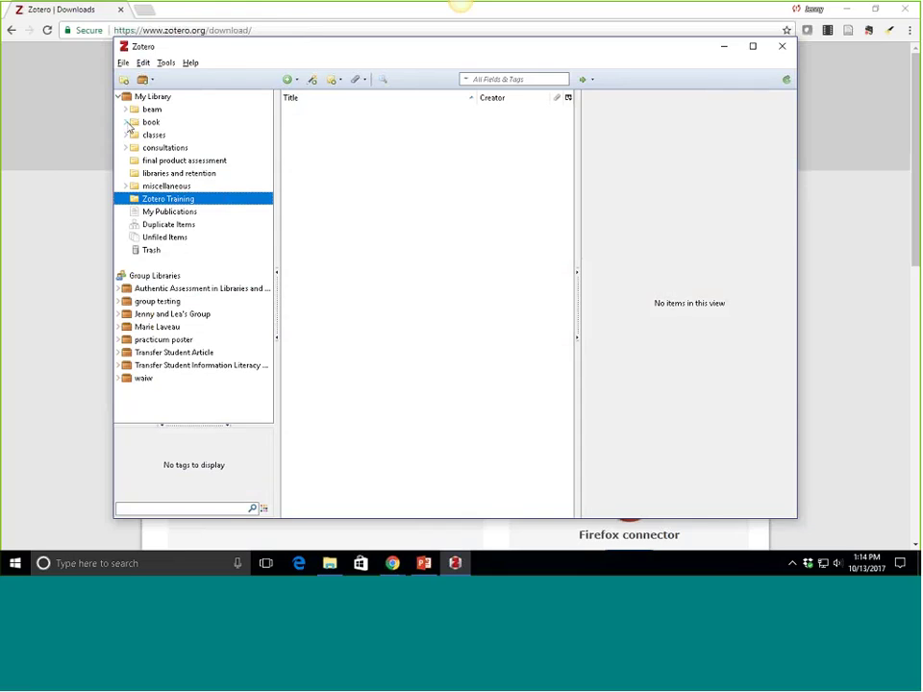
left_click(126, 124)
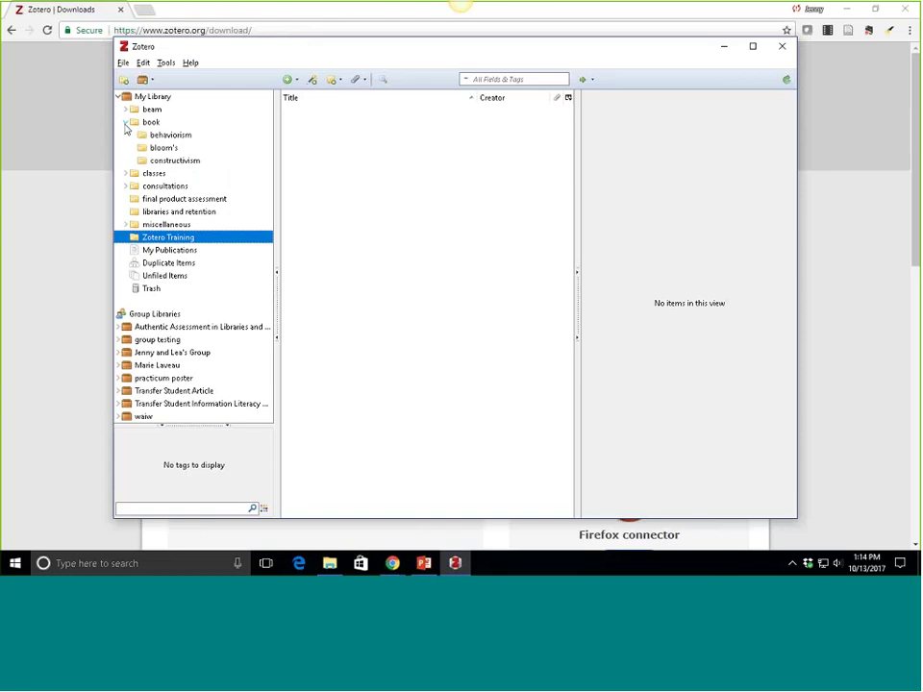
left_click(125, 124)
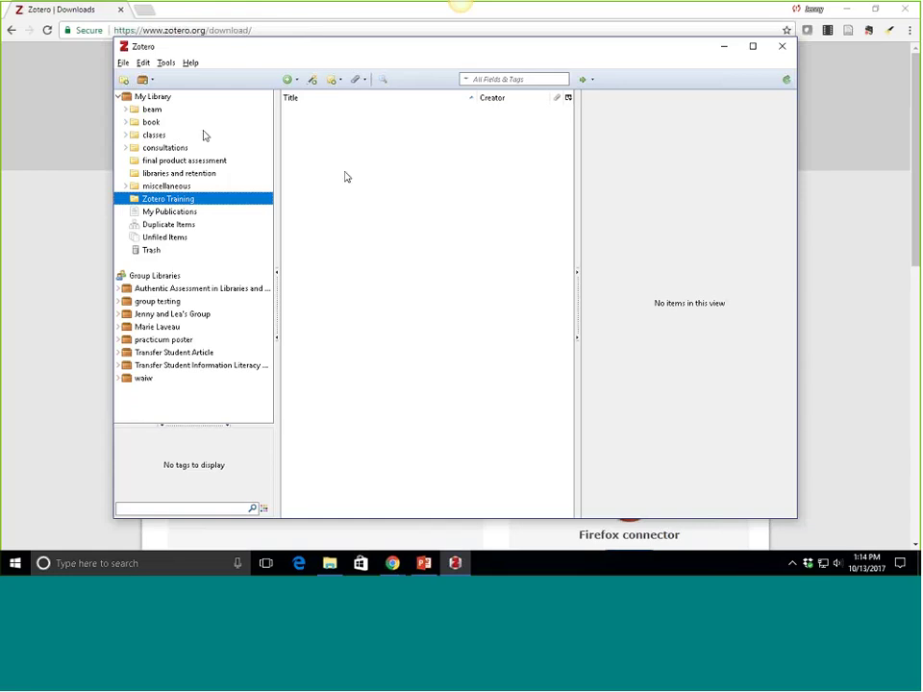
left_click(124, 80)
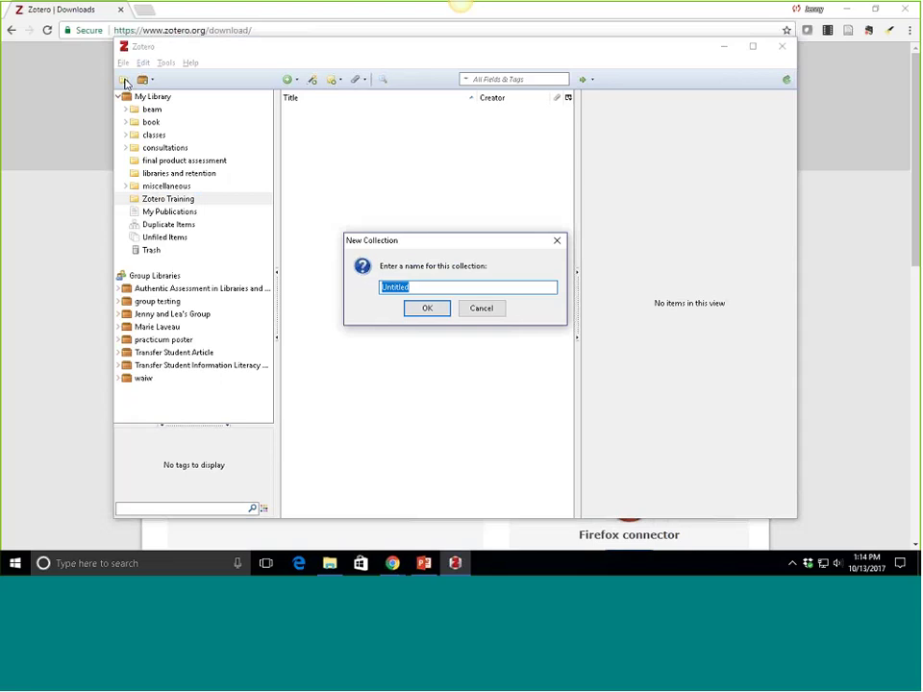
left_click(494, 316)
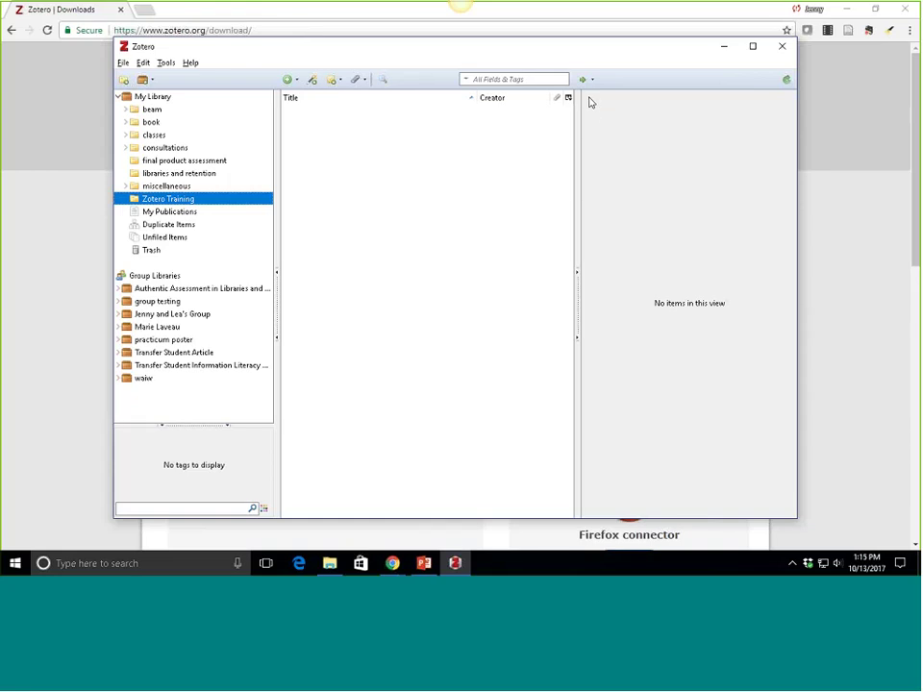
key("Home")
key("Down")
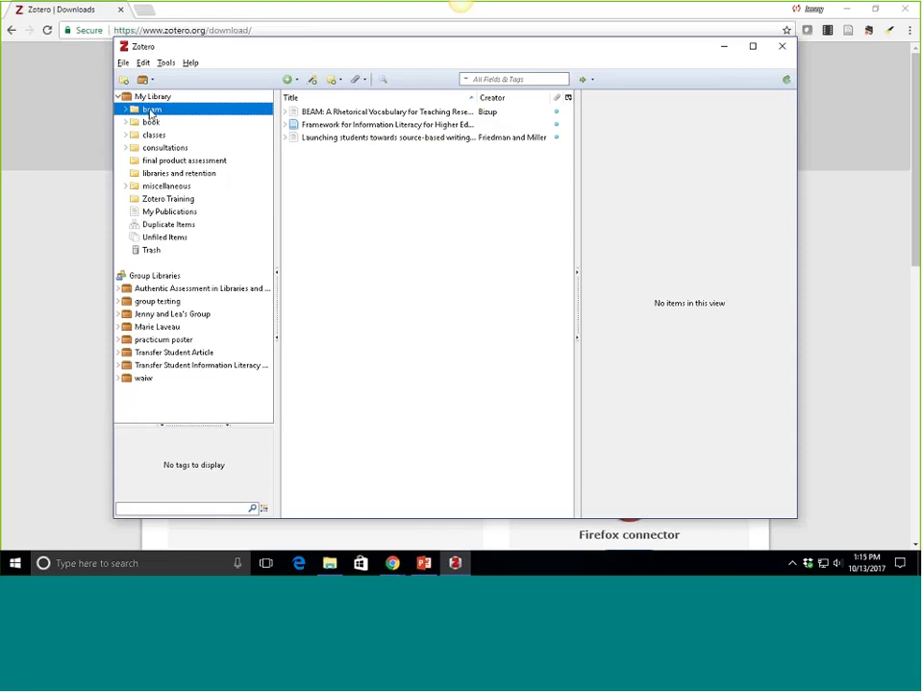
key("Tab")
left_click(705, 374)
left_click(595, 220)
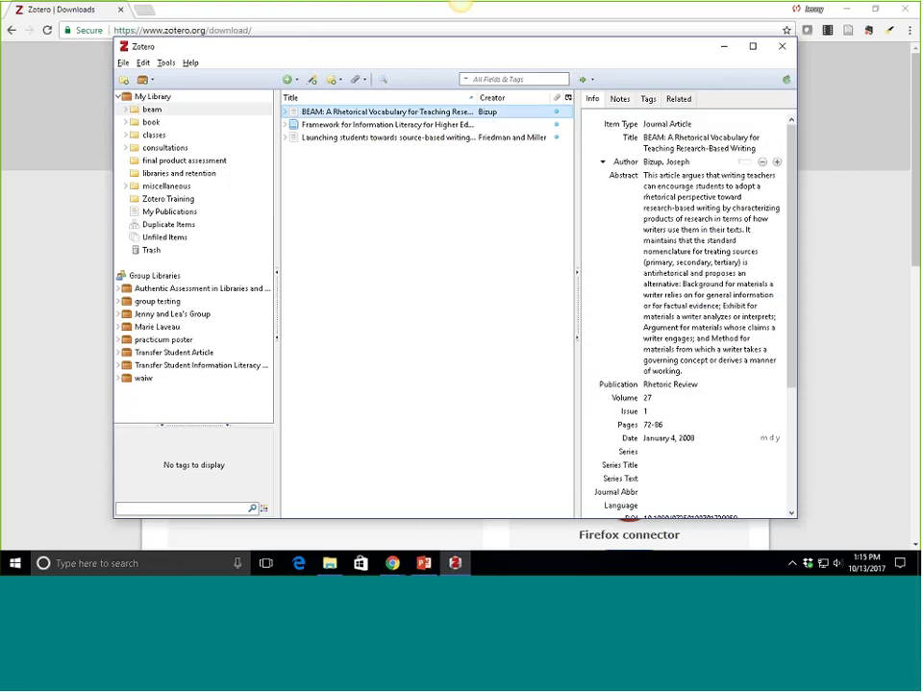
left_click(366, 138)
left_click(657, 207)
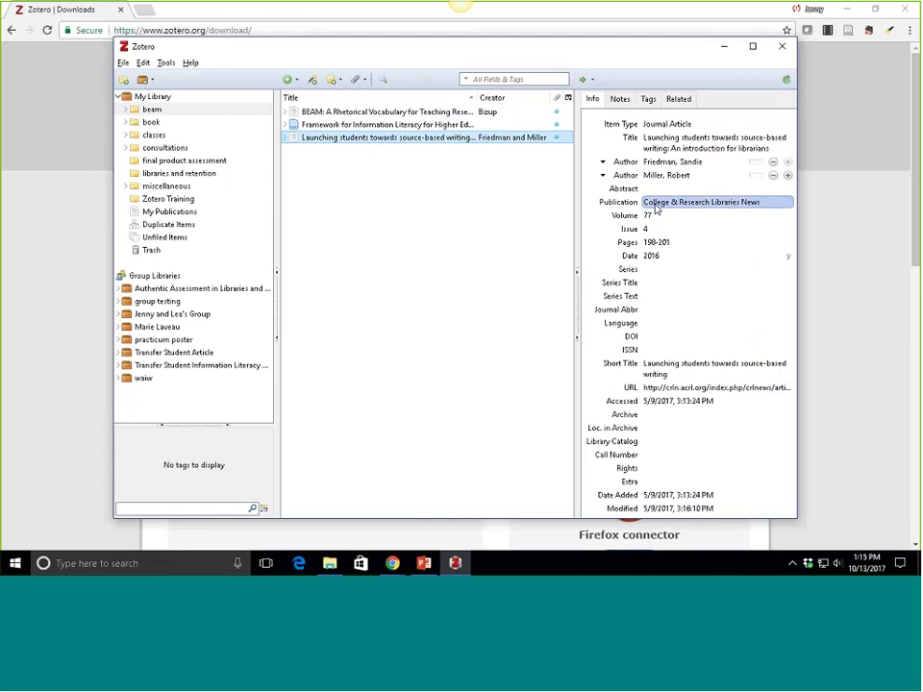
key("Return")
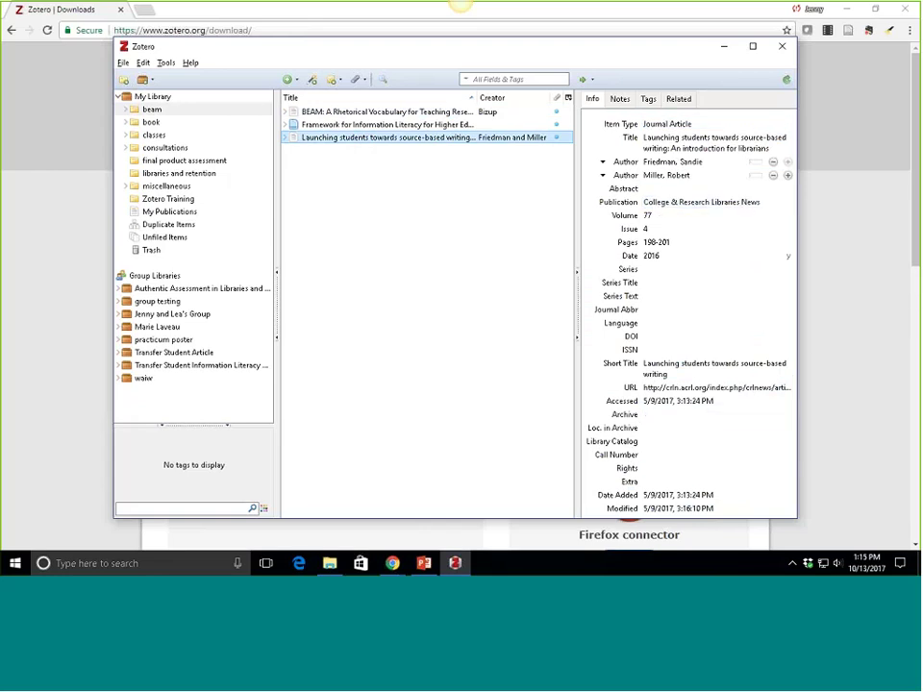
left_click(667, 142)
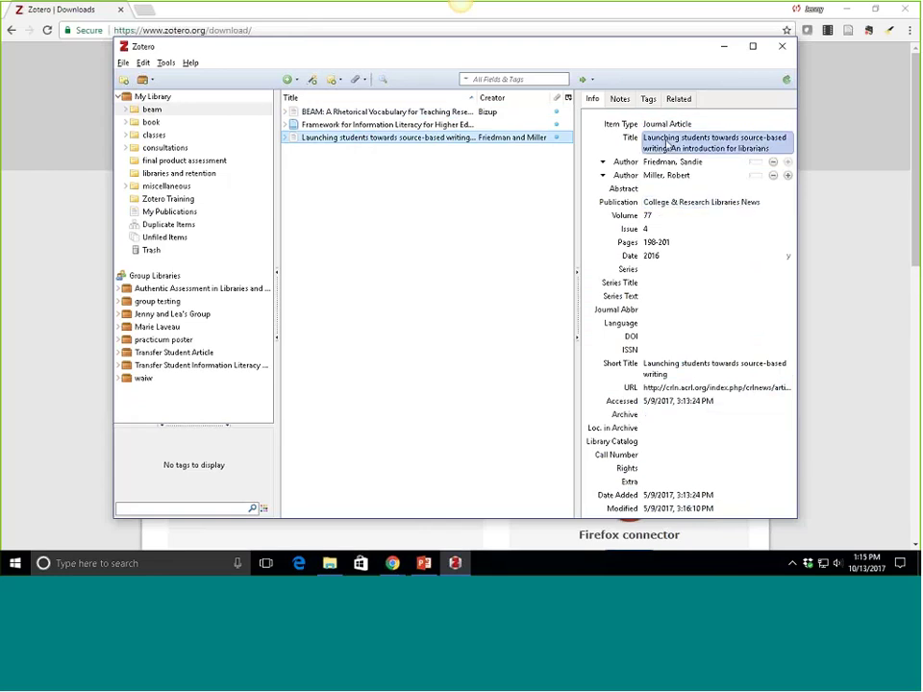
key("Tab")
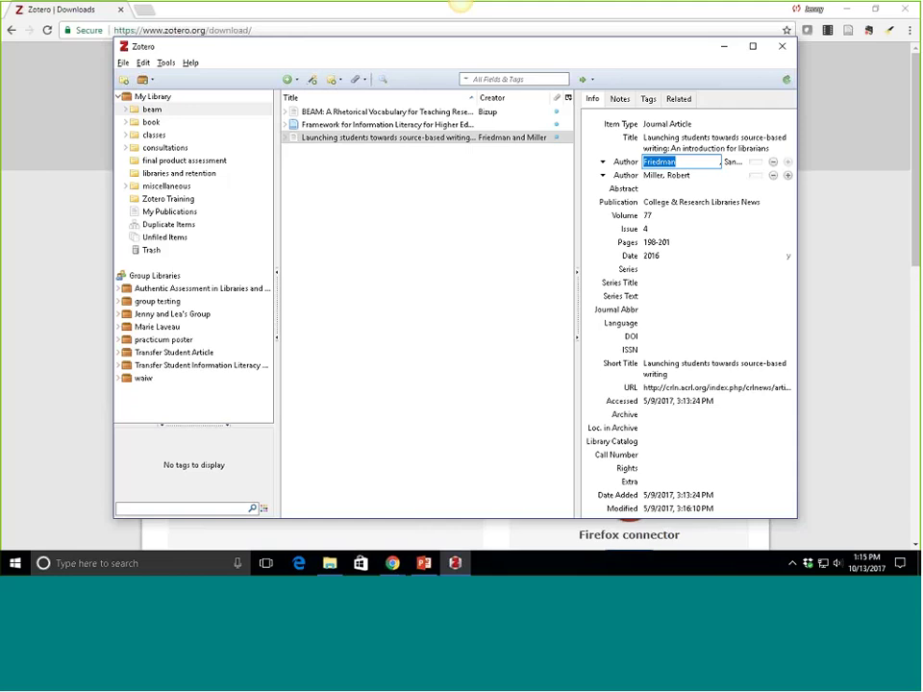
key("Return")
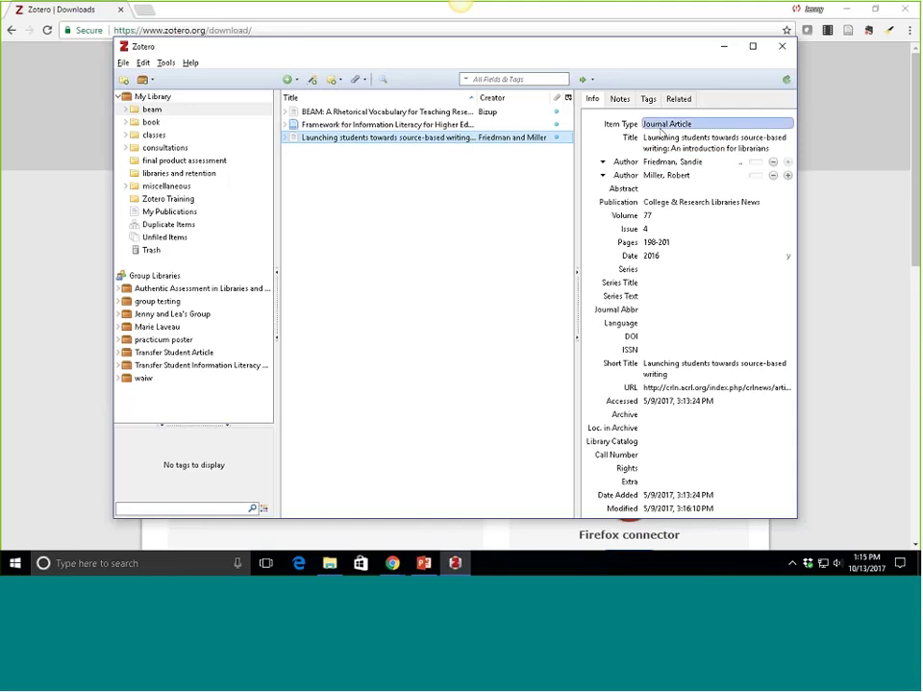
left_click(183, 198)
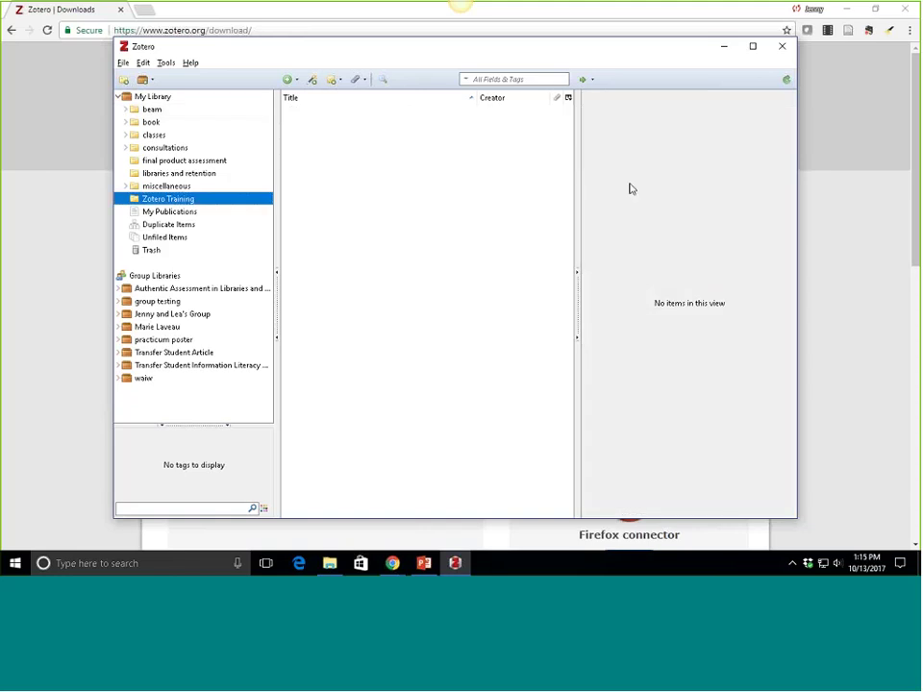
left_click(124, 64)
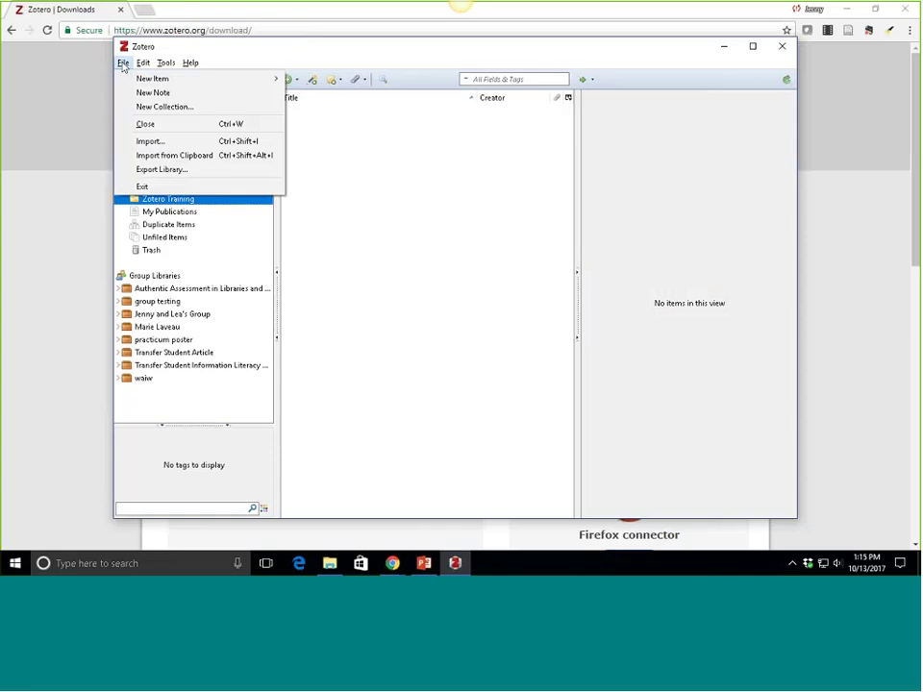
mouse_move(142, 65)
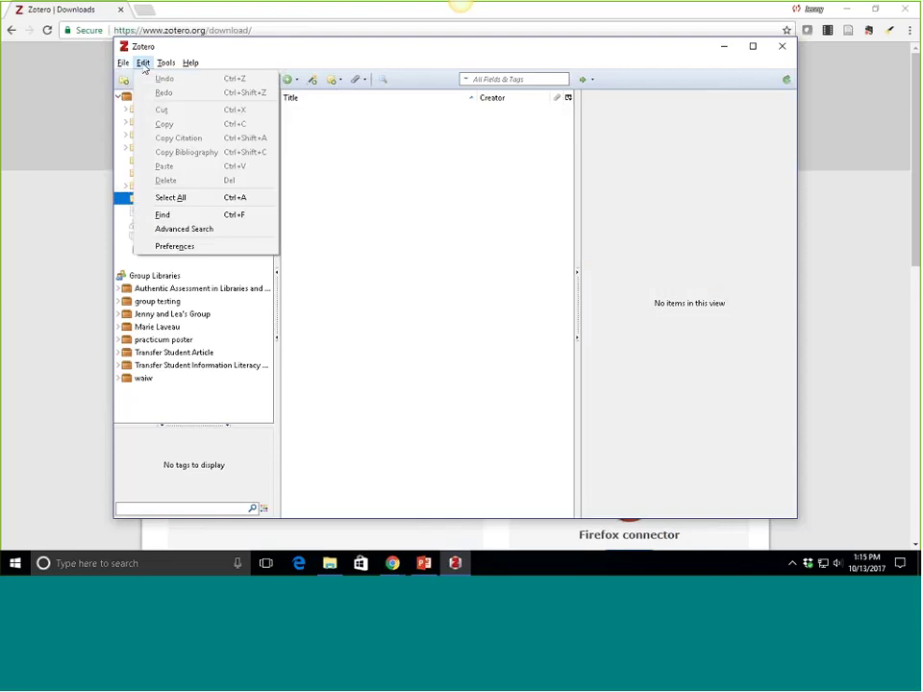
left_click(175, 246)
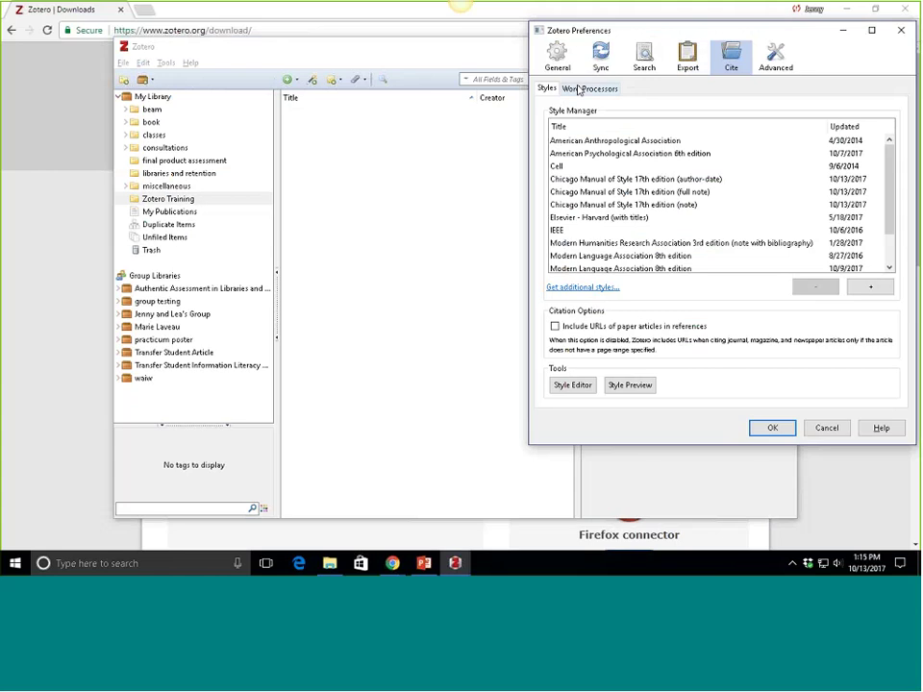
left_click_drag(622, 31, 439, 43)
left_click(416, 65)
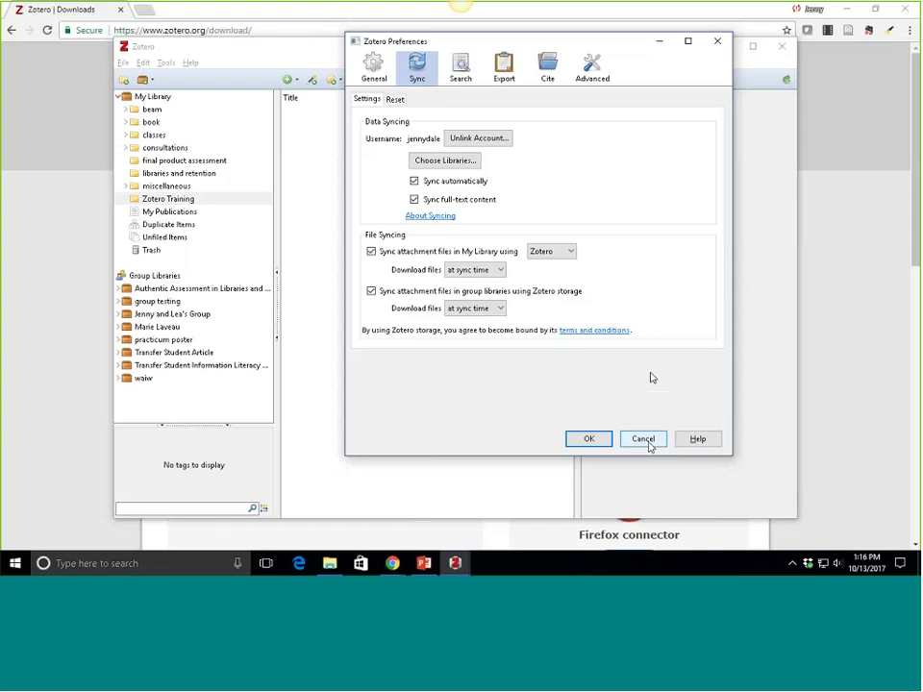
left_click(643, 439)
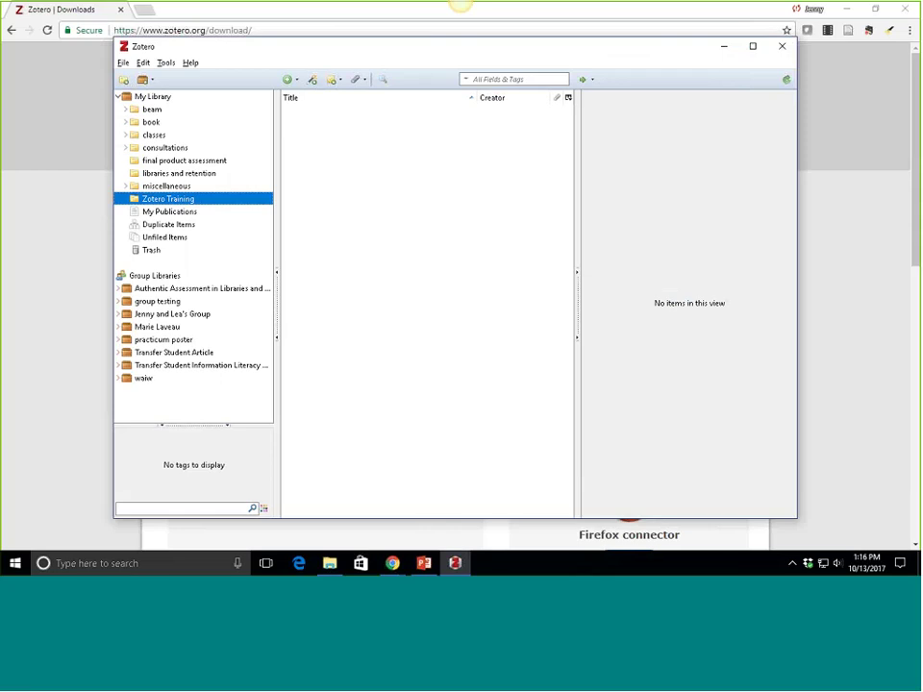
- Open the Zotero website's Documentation pages in Chrome
left_click(77, 253)
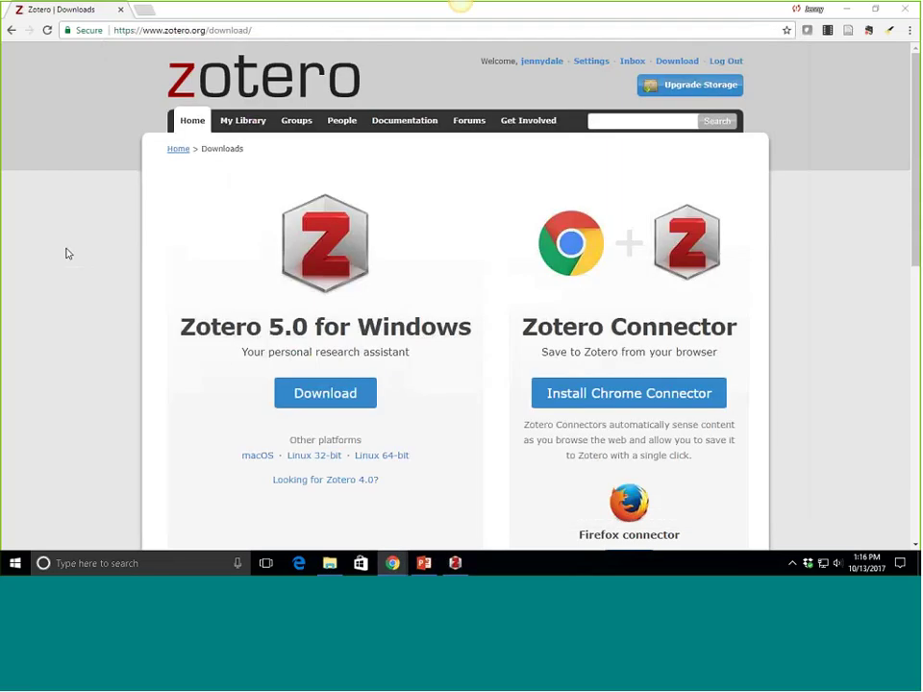
left_click(424, 123)
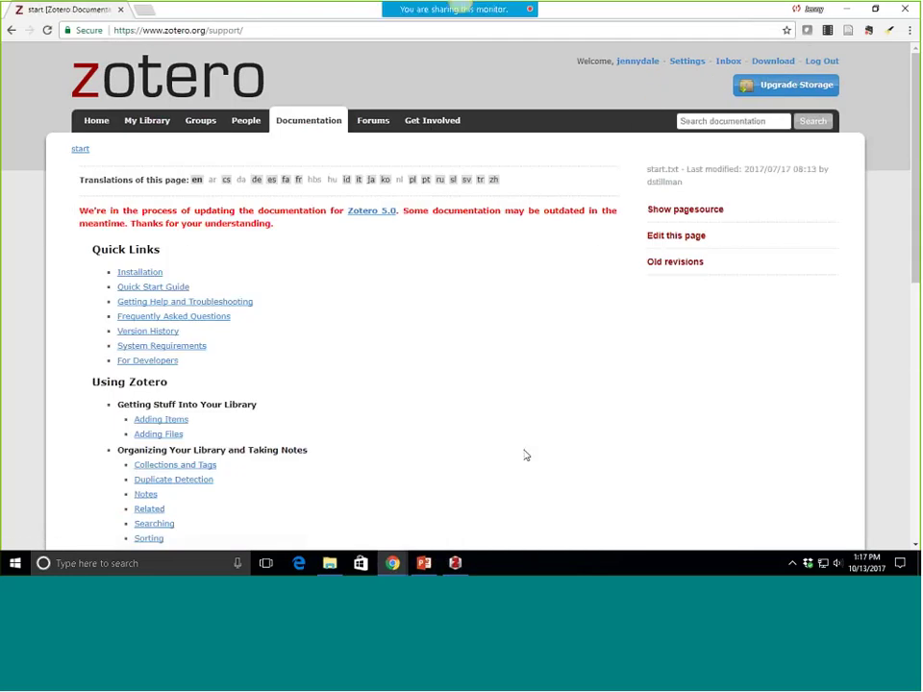
key("alt+Tab")
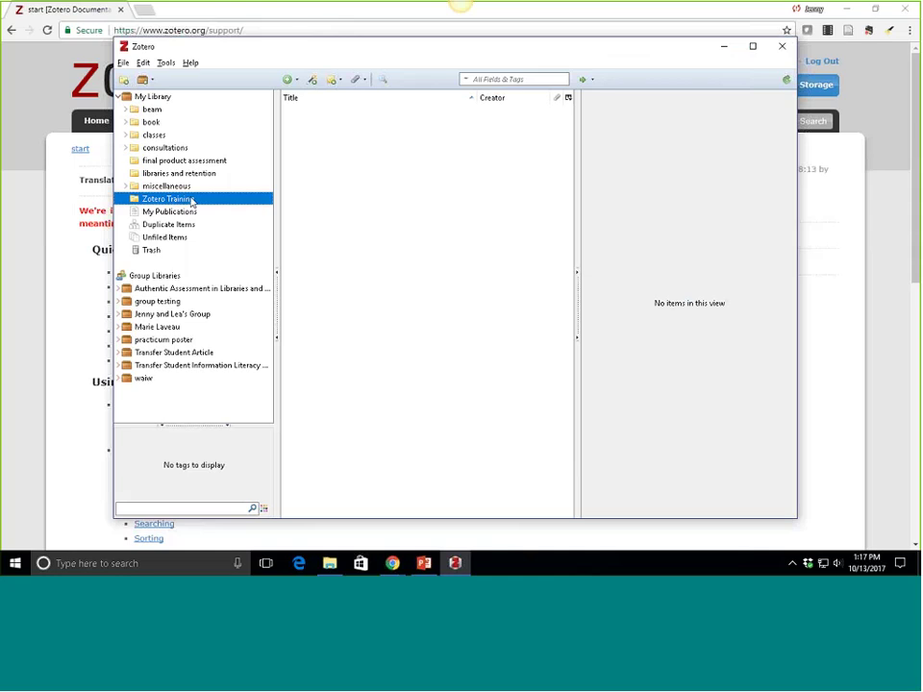
left_click(56, 312)
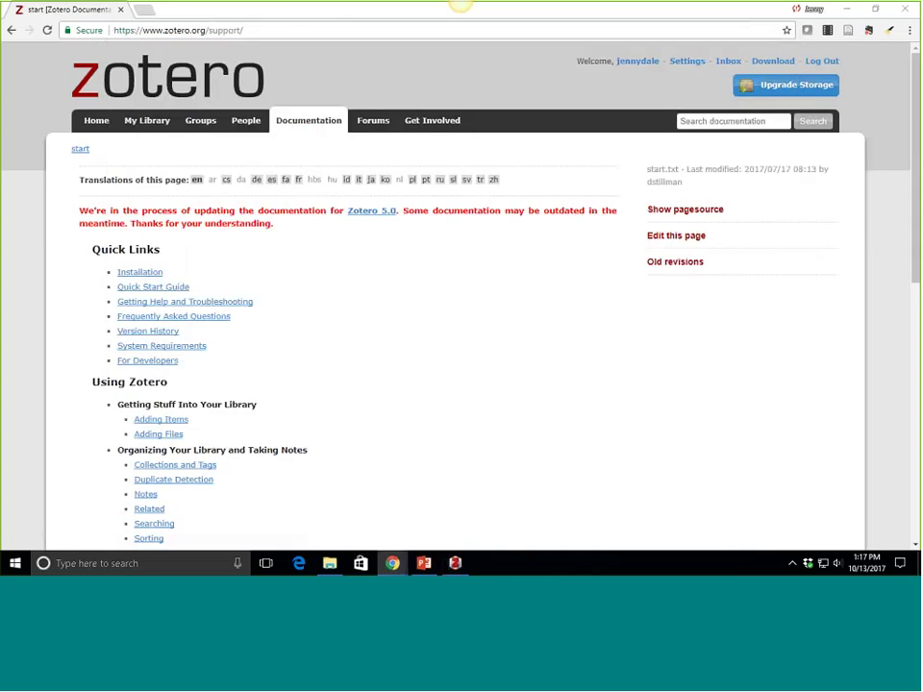
- Open the 'Creating Bibliographies within Zotero' guide from the documentation list
scroll(509, 351, "down", 3)
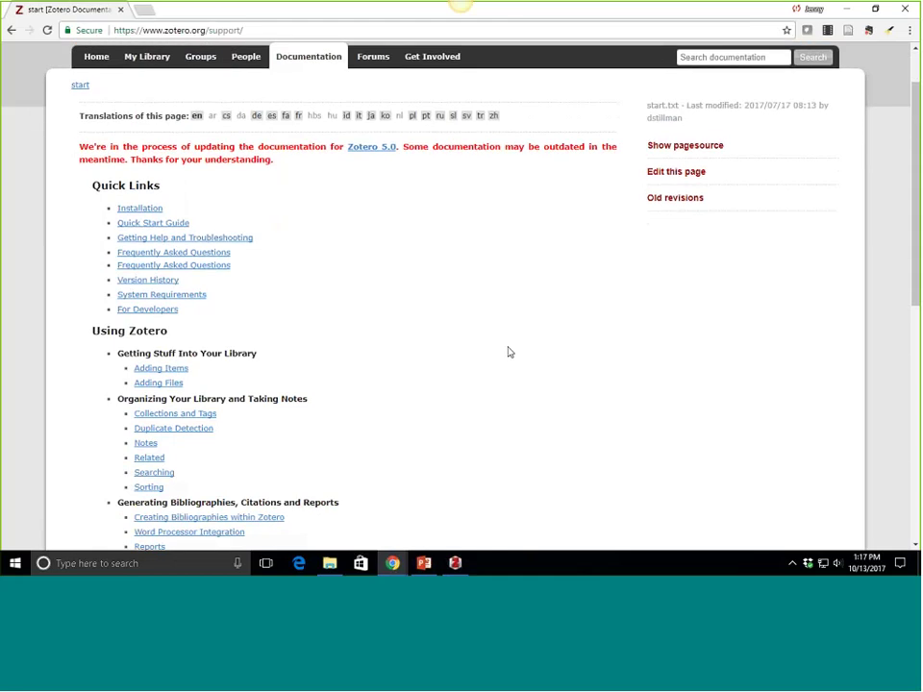
scroll(508, 352, "down", 1)
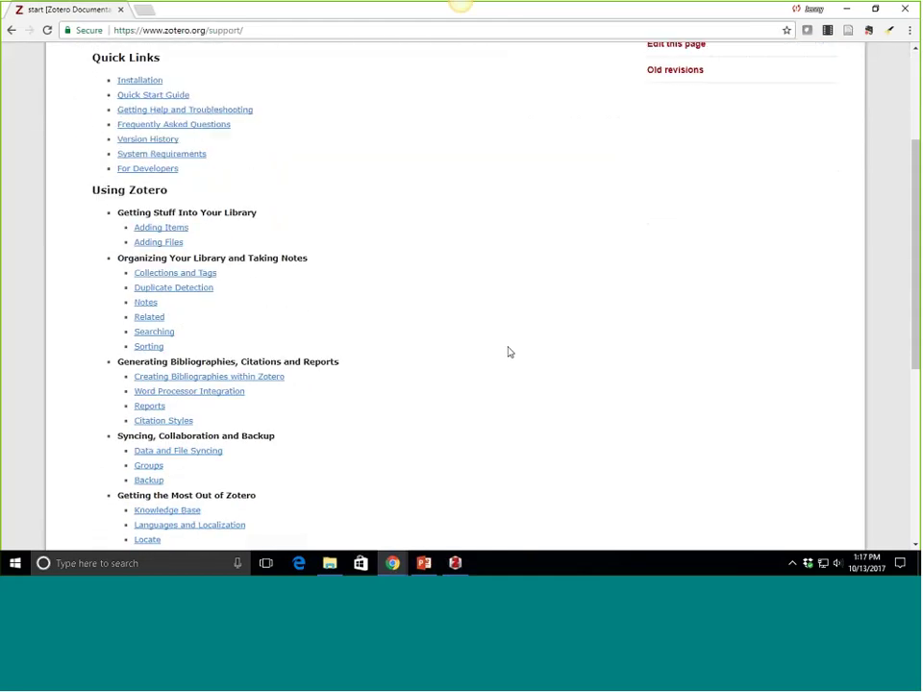
scroll(532, 246, "down", 1)
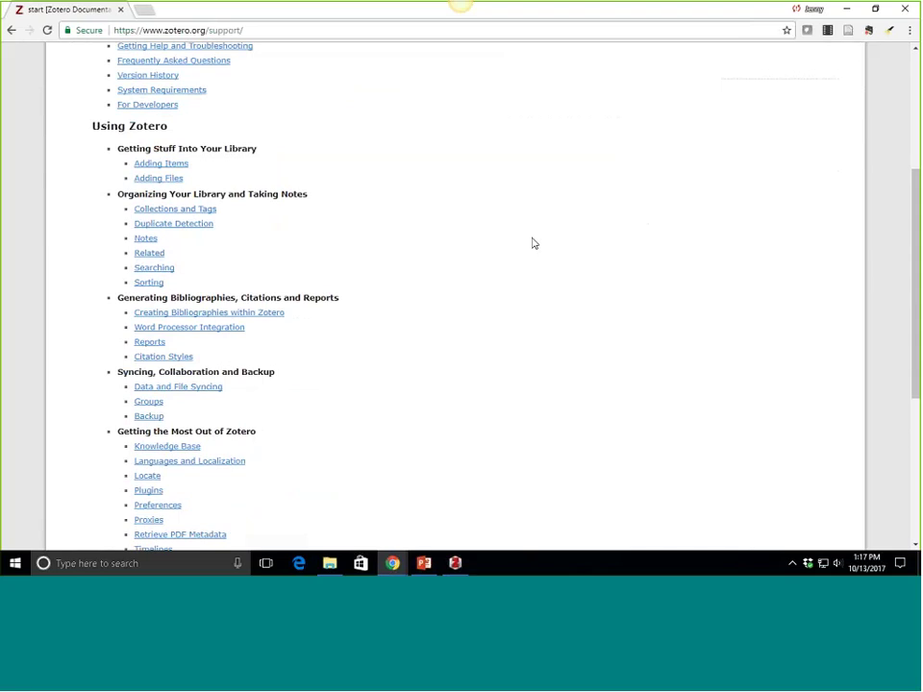
scroll(534, 243, "down", 1)
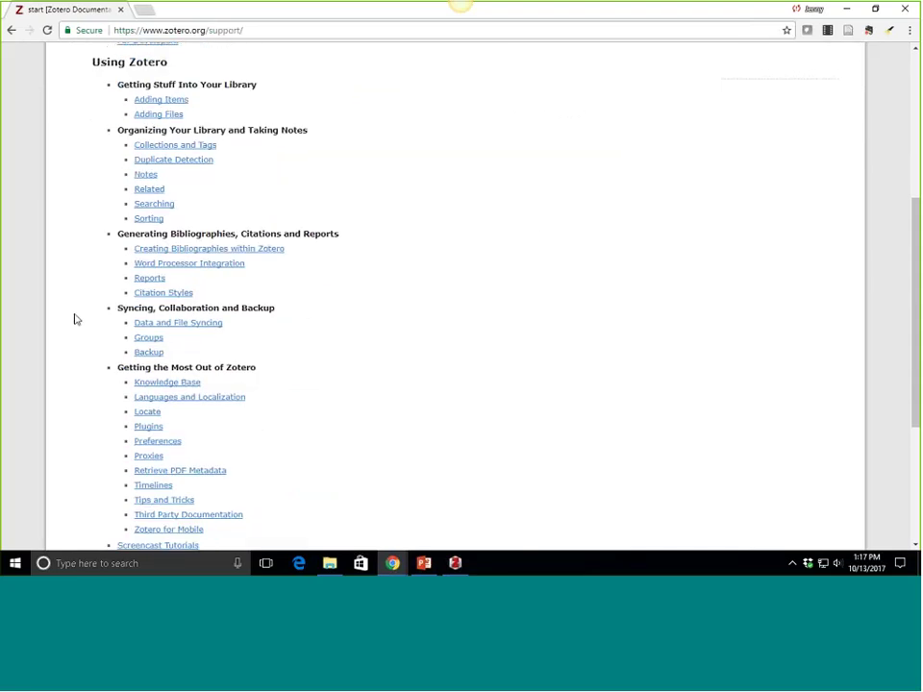
left_click(241, 249)
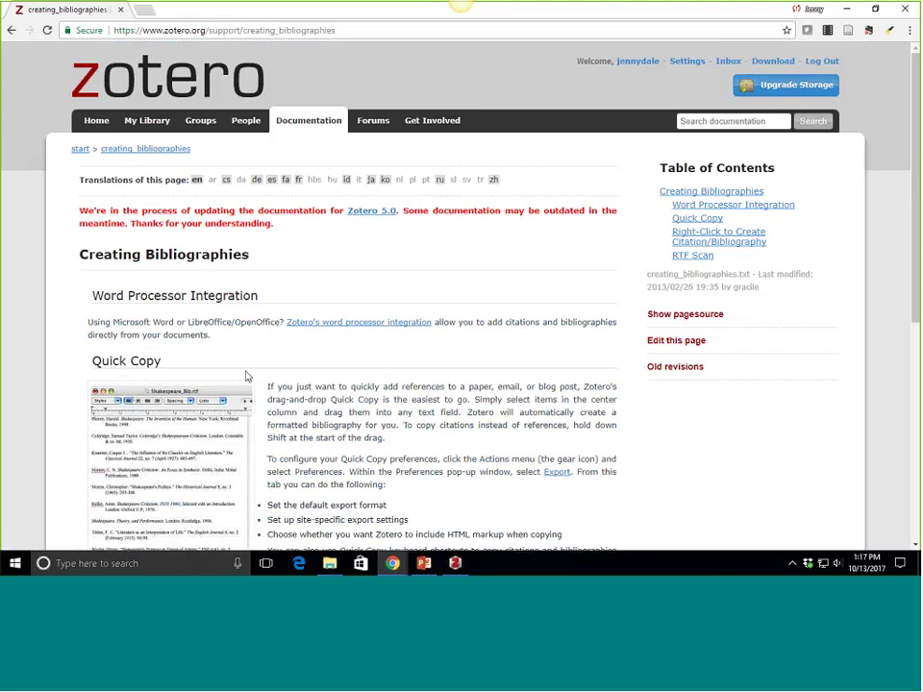
scroll(471, 306, "down", 3)
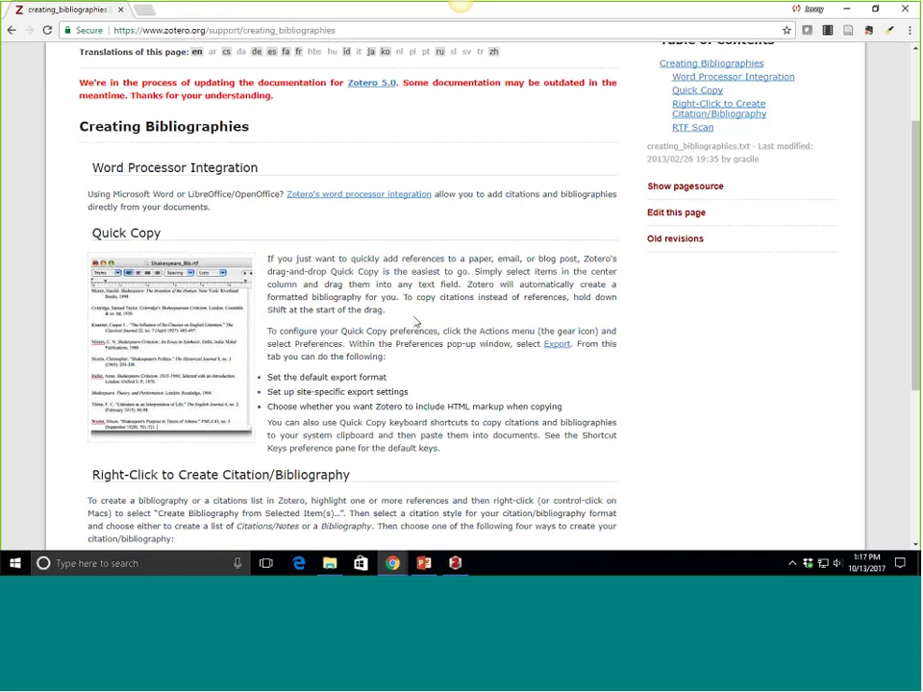
scroll(417, 322, "up", 1)
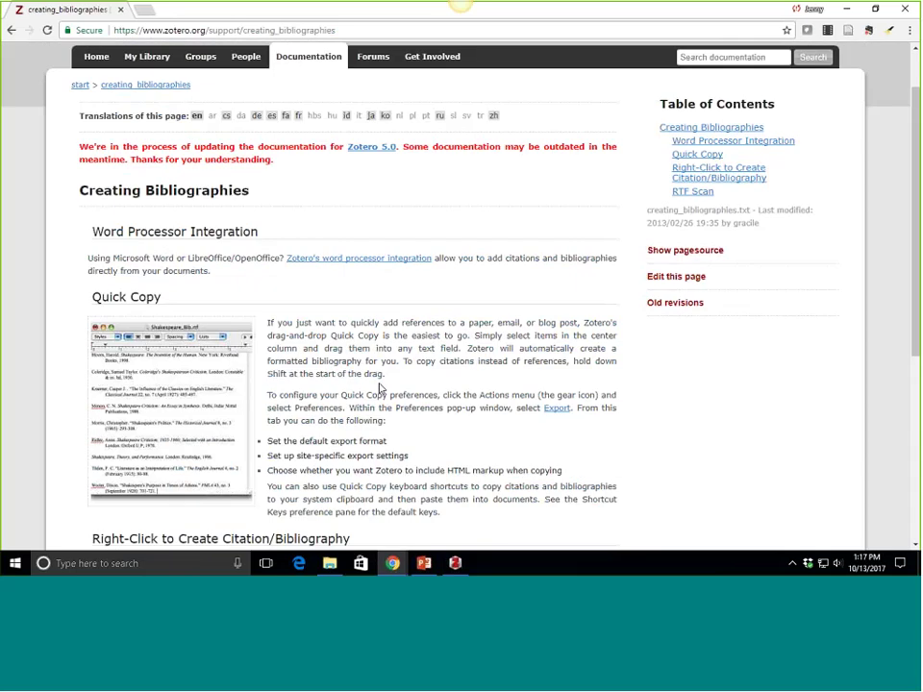
scroll(328, 373, "up", 1)
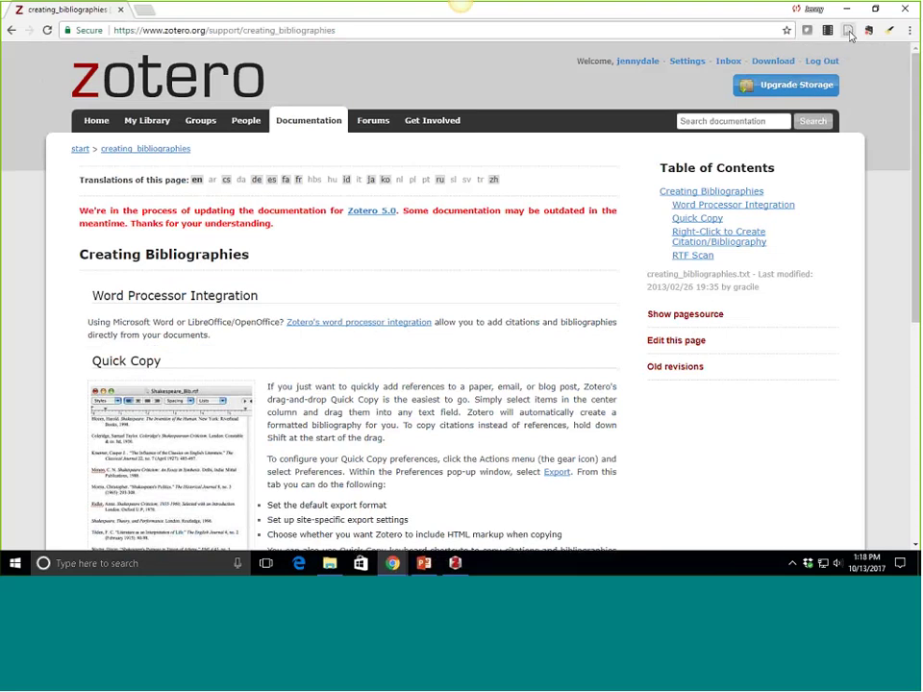
- Save the documentation page into Zotero Training and check the saved item's title
left_click(849, 32)
left_click(456, 565)
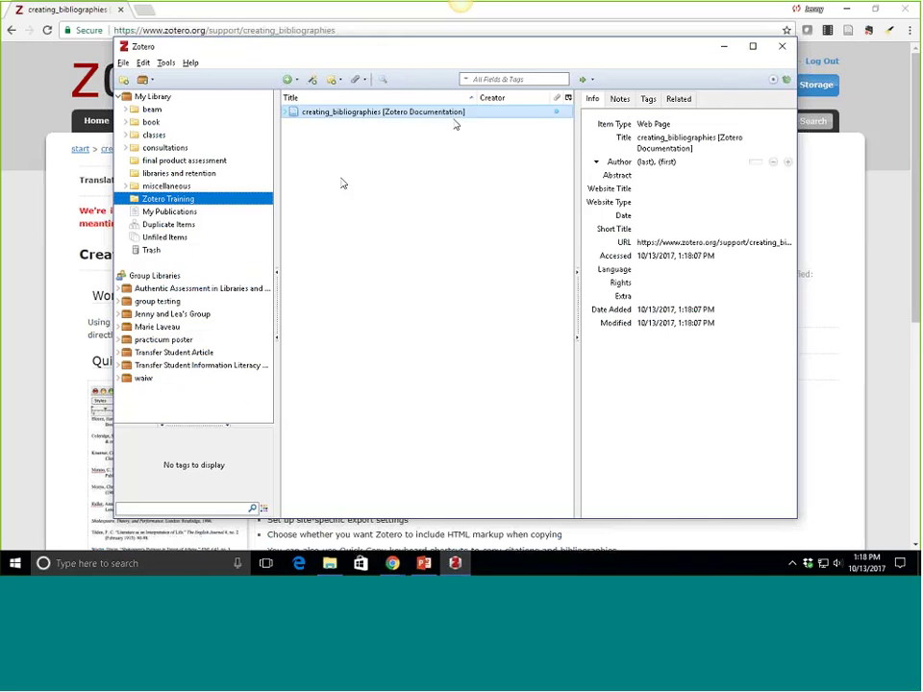
key("Tab")
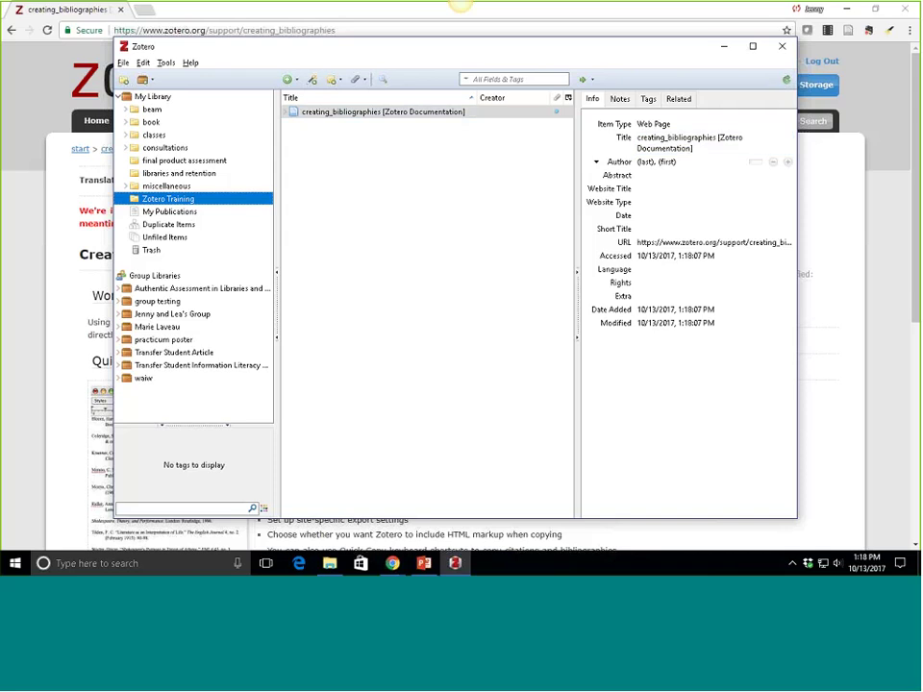
left_click(635, 145)
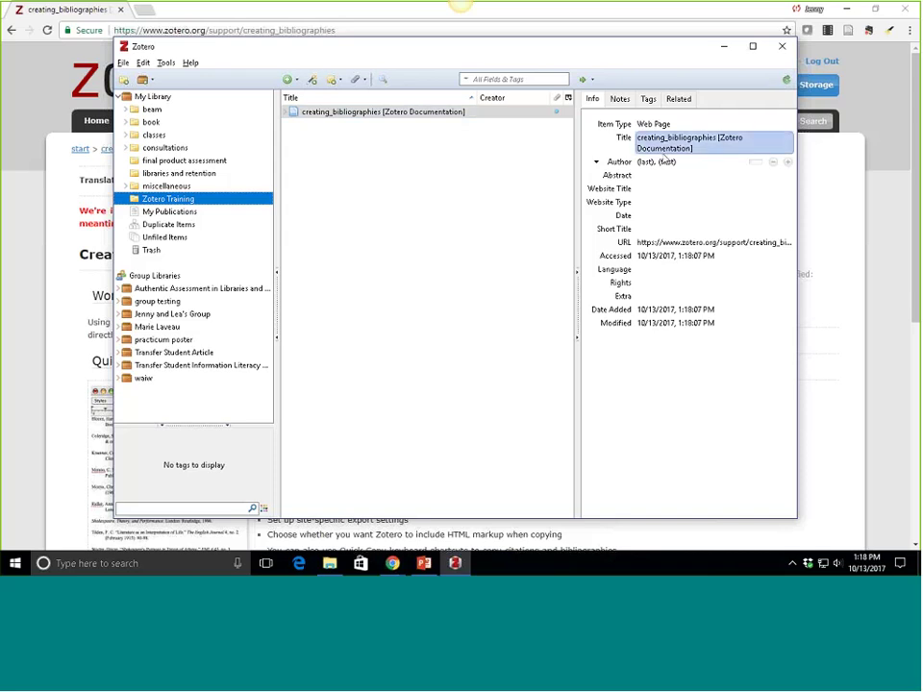
key("Escape")
left_click(690, 148)
- Retitle the saved web page item 'Creating bibliographies', matching the page heading
left_click(64, 237)
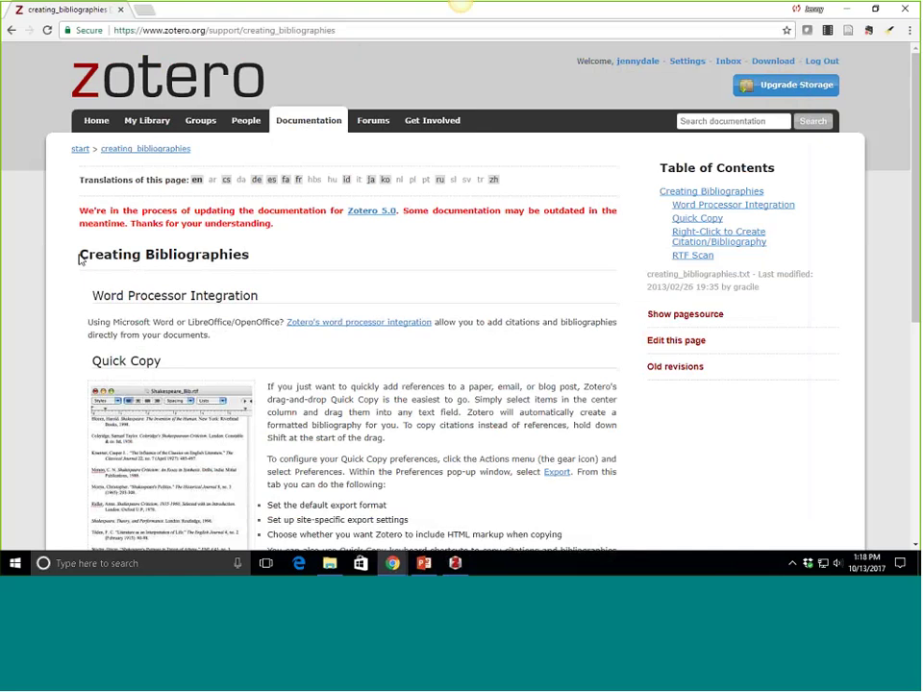
triple_click(81, 259)
left_click_drag(254, 259, 79, 256)
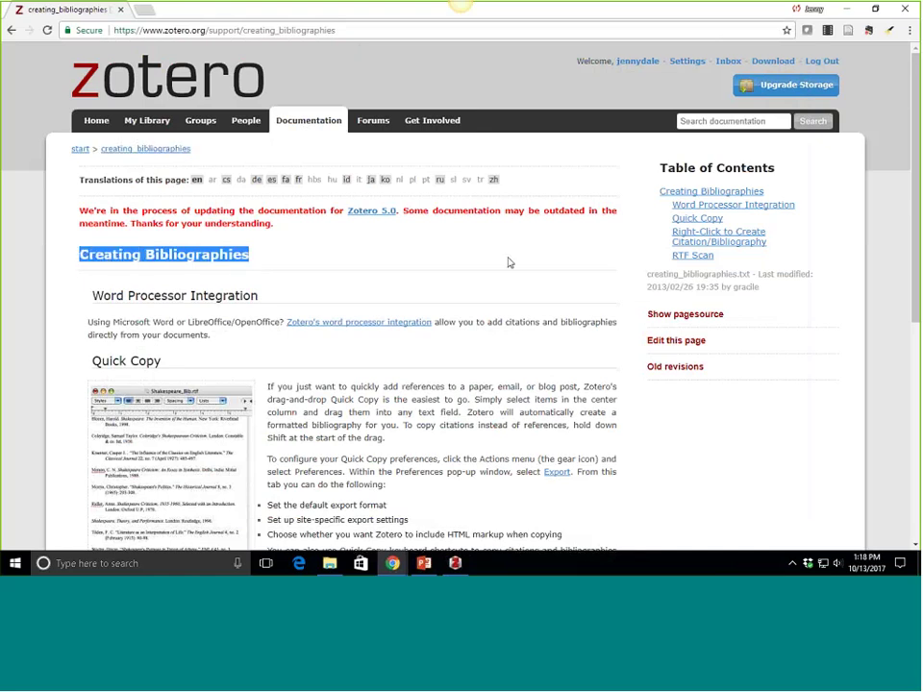
key("alt+Tab")
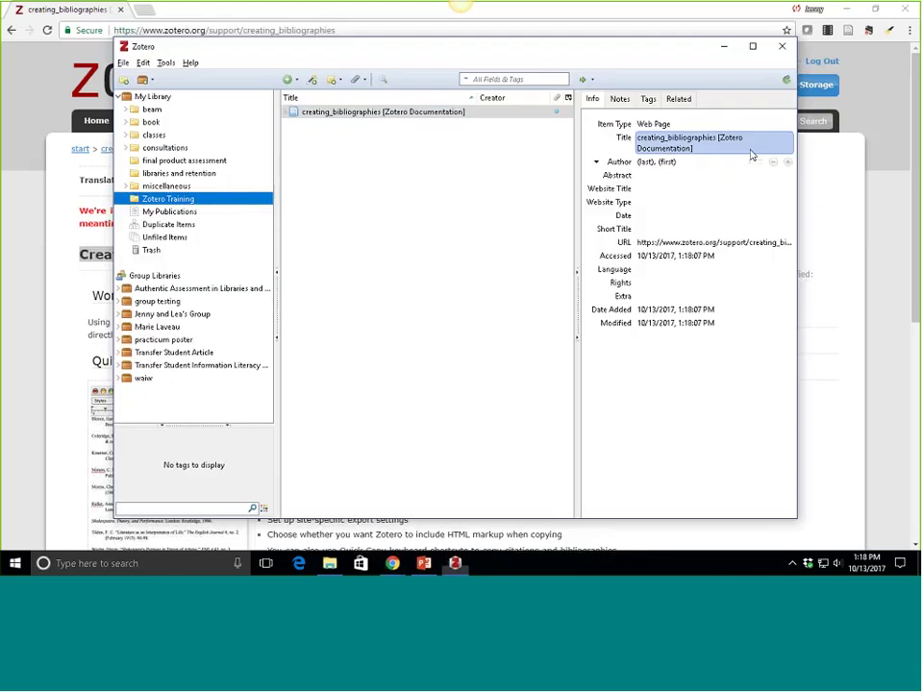
left_click(692, 150)
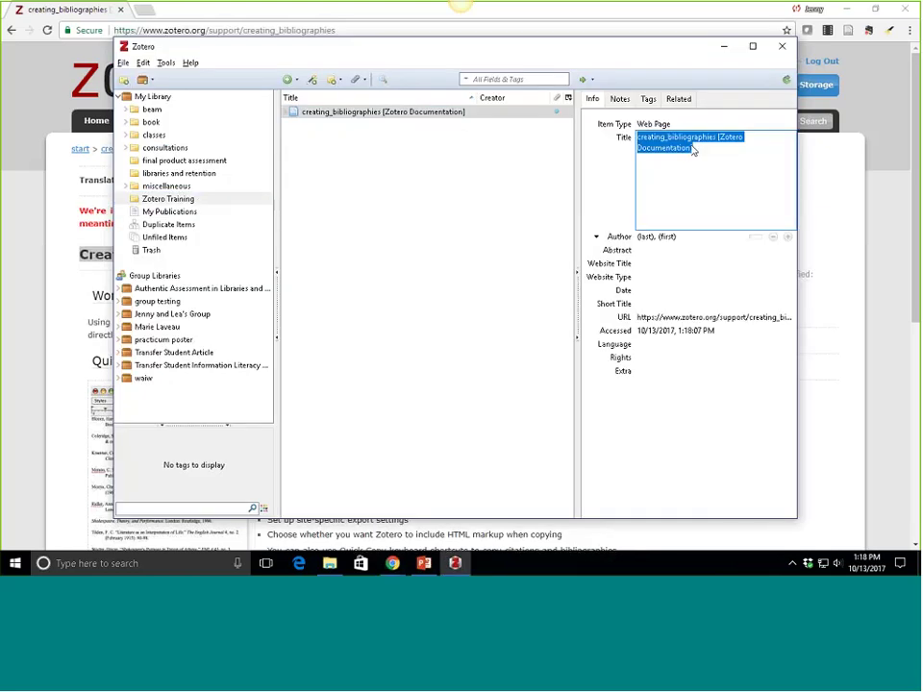
type("Creatin")
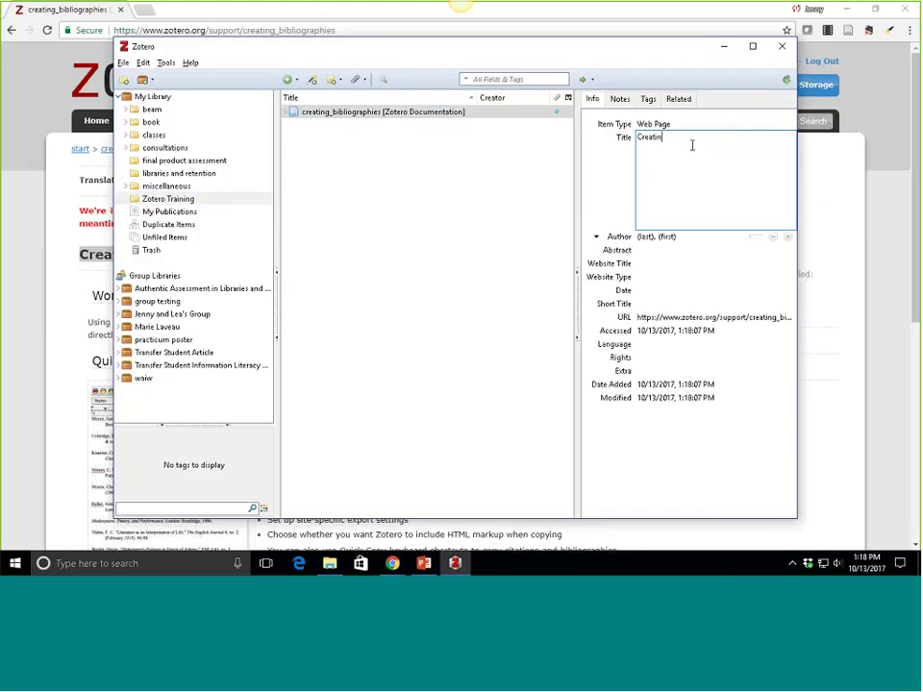
type("g bibliographies")
key("Return")
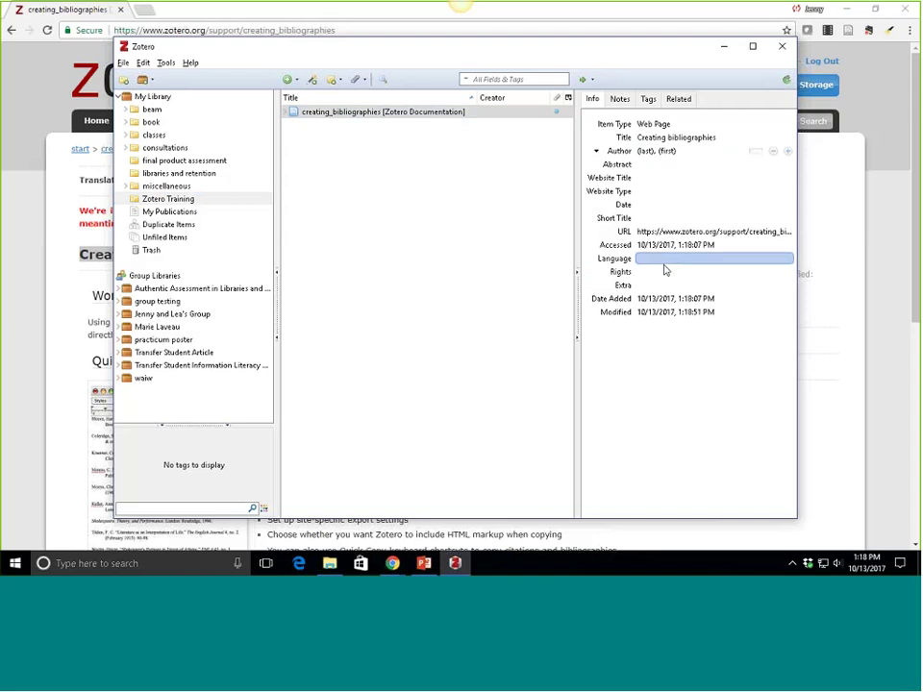
- Set the item's Website Title to 'Zotero' and expand it to show its snapshot
left_click(666, 268)
left_click(646, 177)
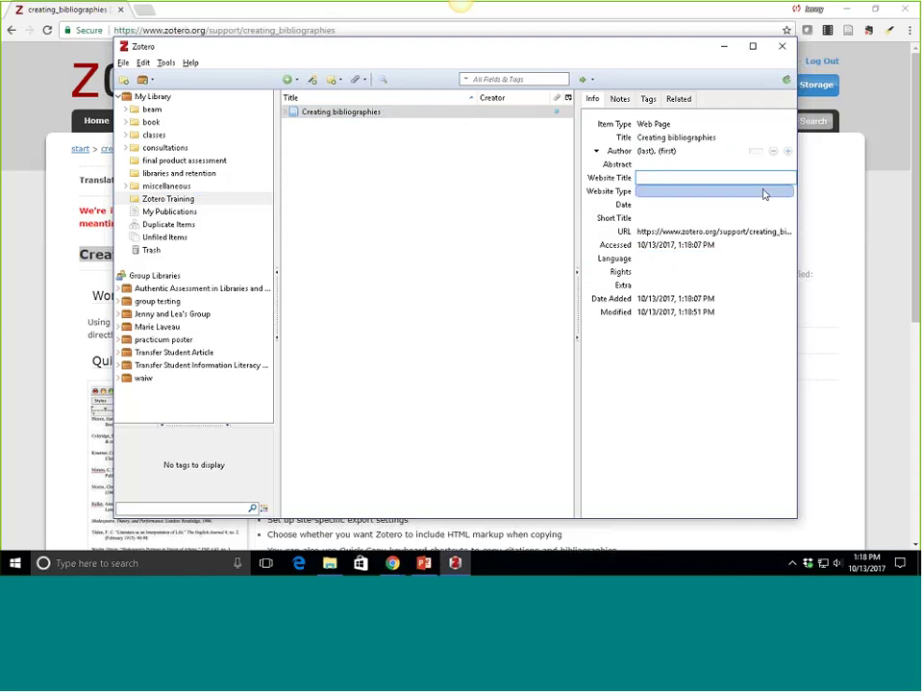
type("Zotero")
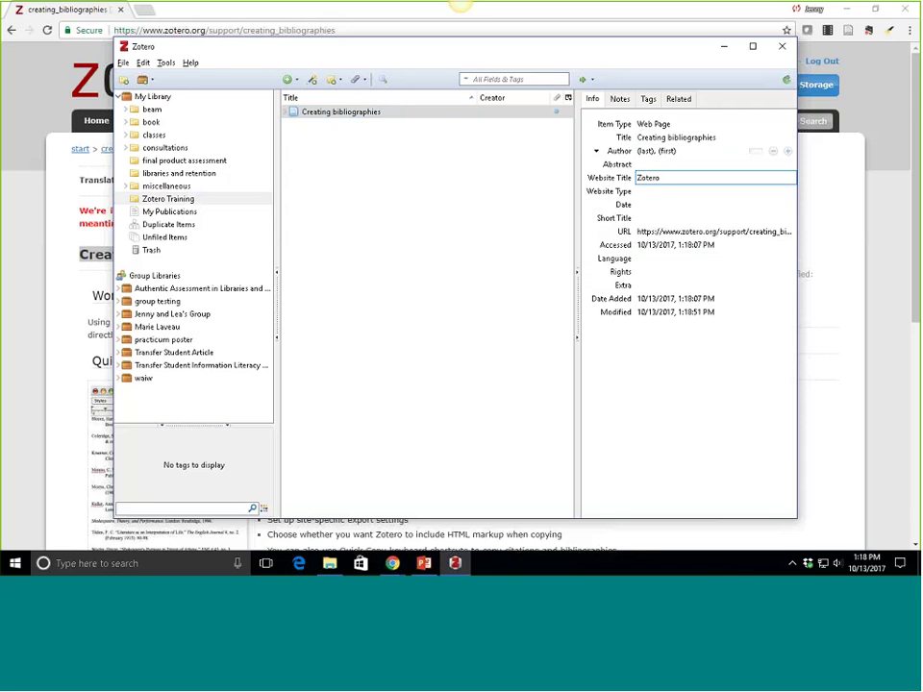
key("Return")
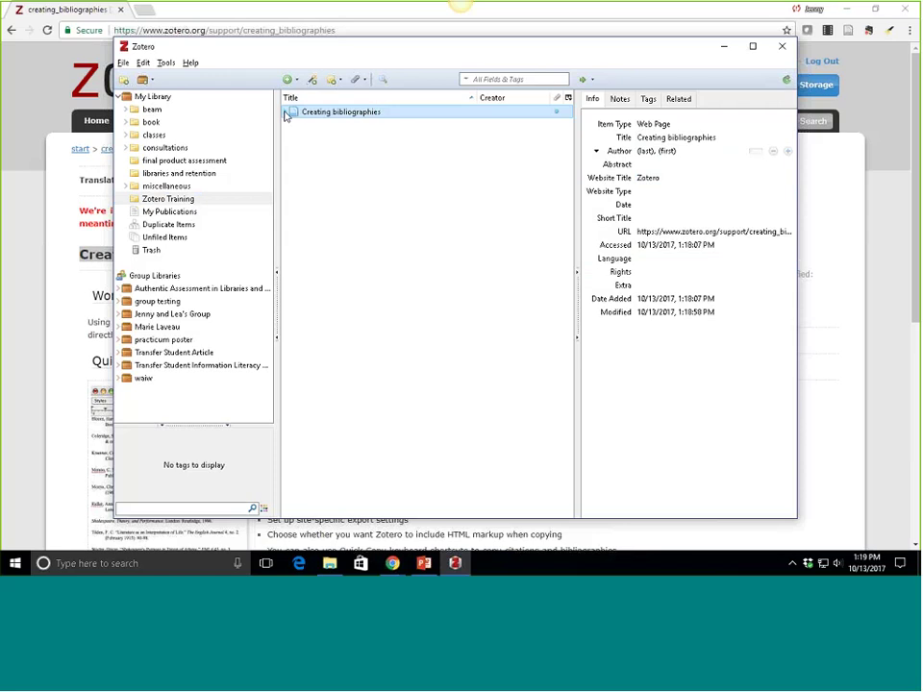
left_click(286, 115)
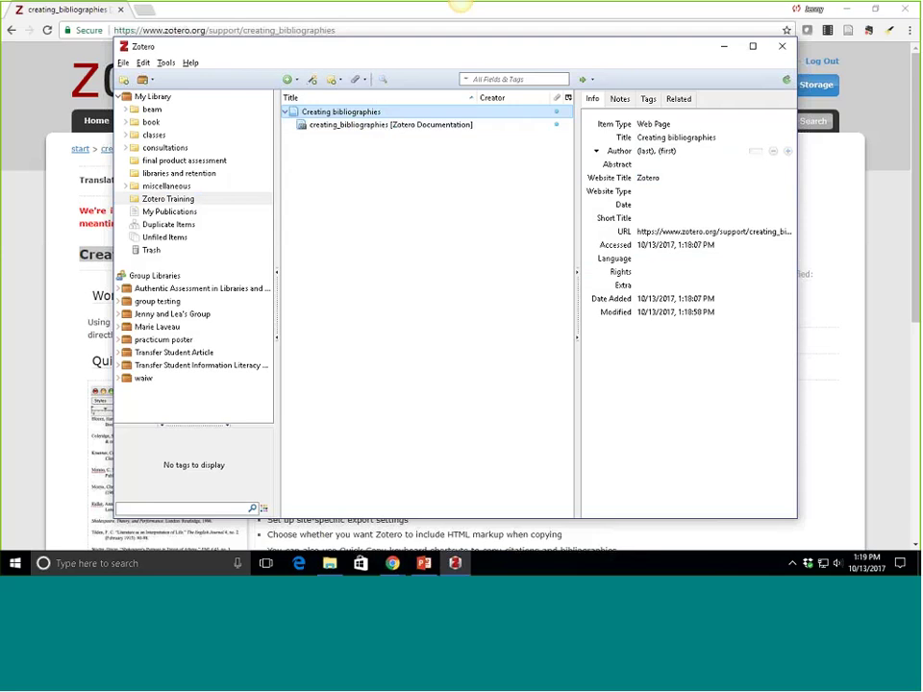
left_click(70, 179)
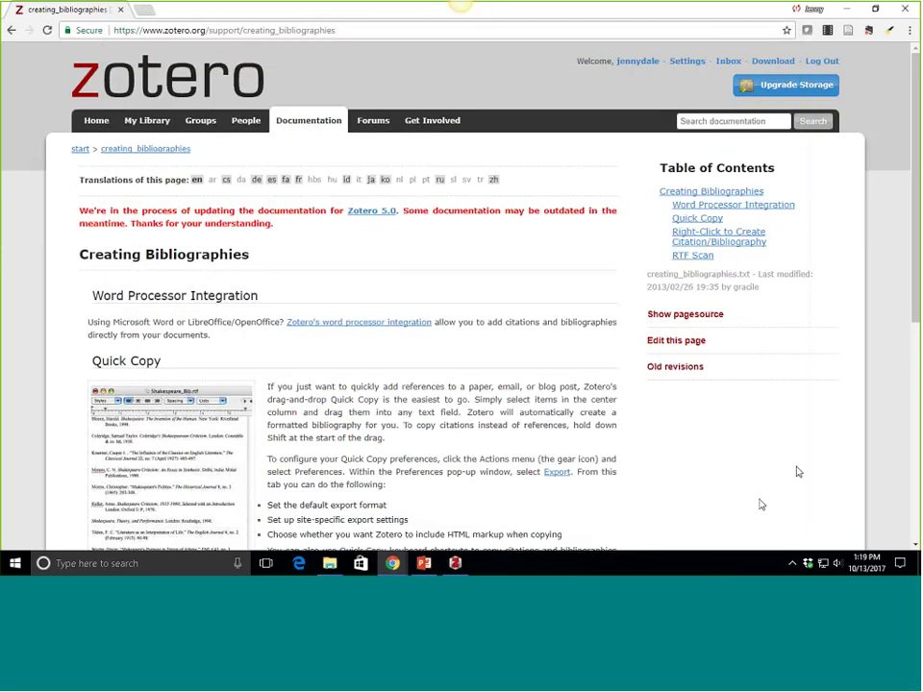
- Load the UNCG Libraries home page from the address bar
scroll(761, 505, "down", 1)
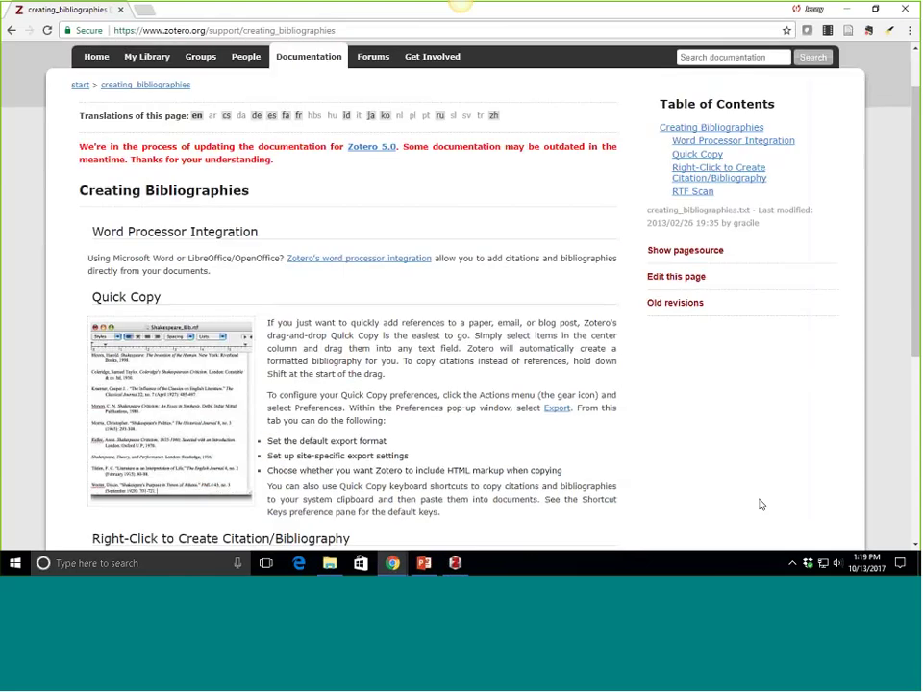
scroll(761, 505, "down", 5)
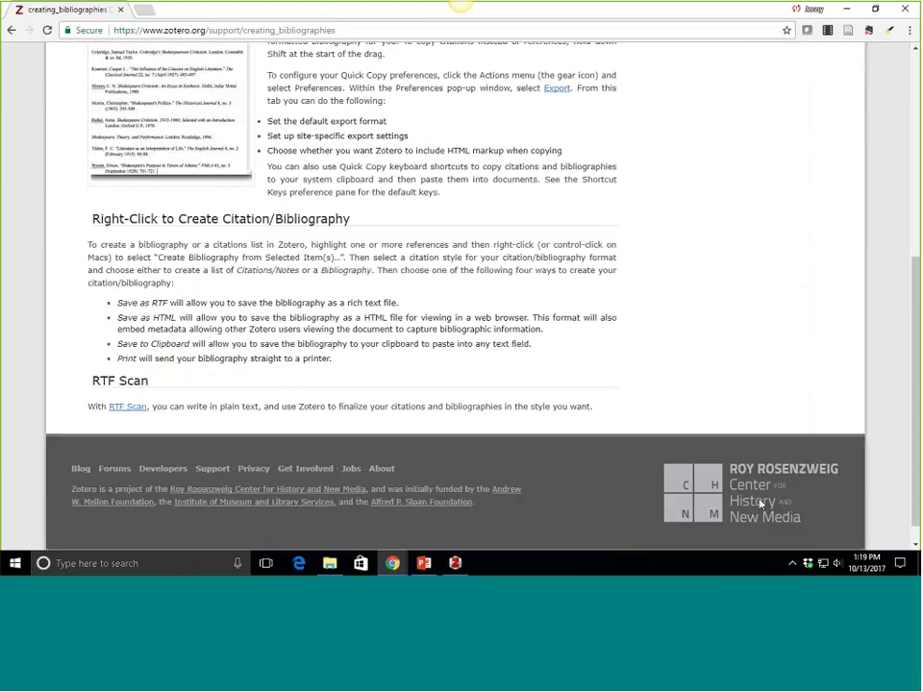
scroll(761, 505, "up", 5)
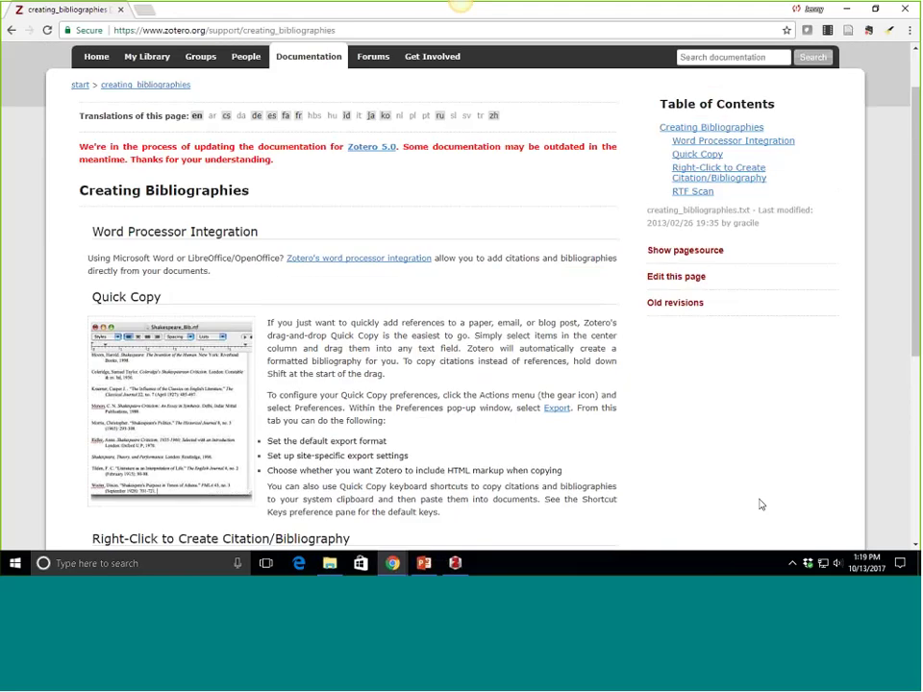
scroll(759, 501, "up", 1)
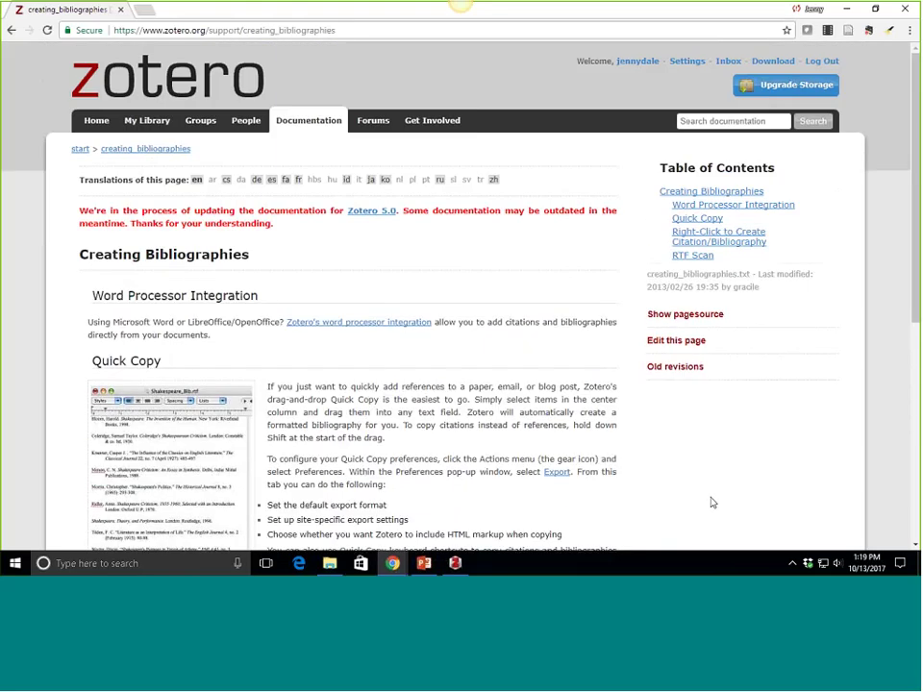
left_click(231, 31)
type("lib")
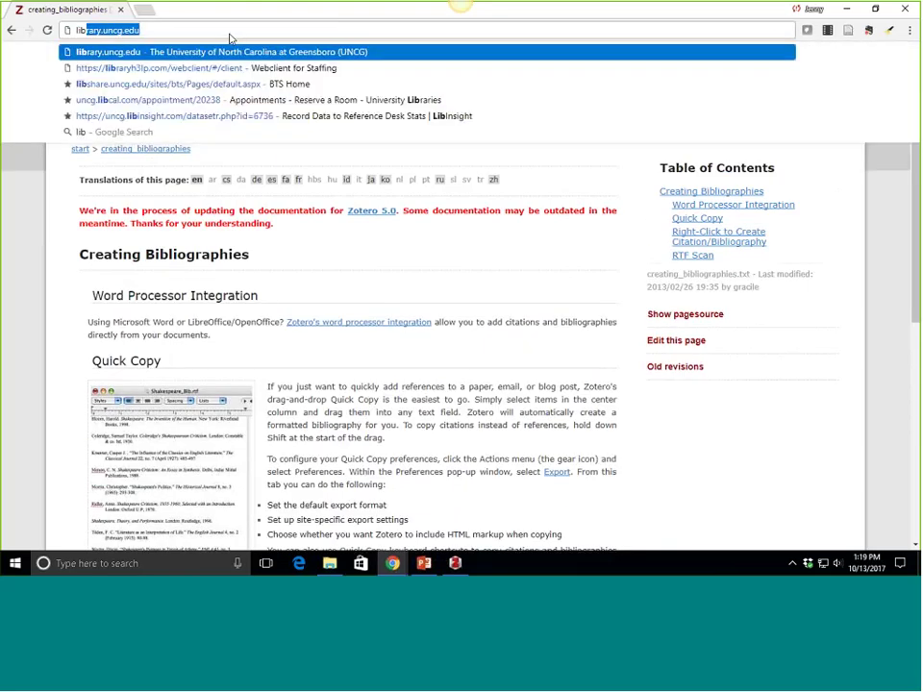
key("Return")
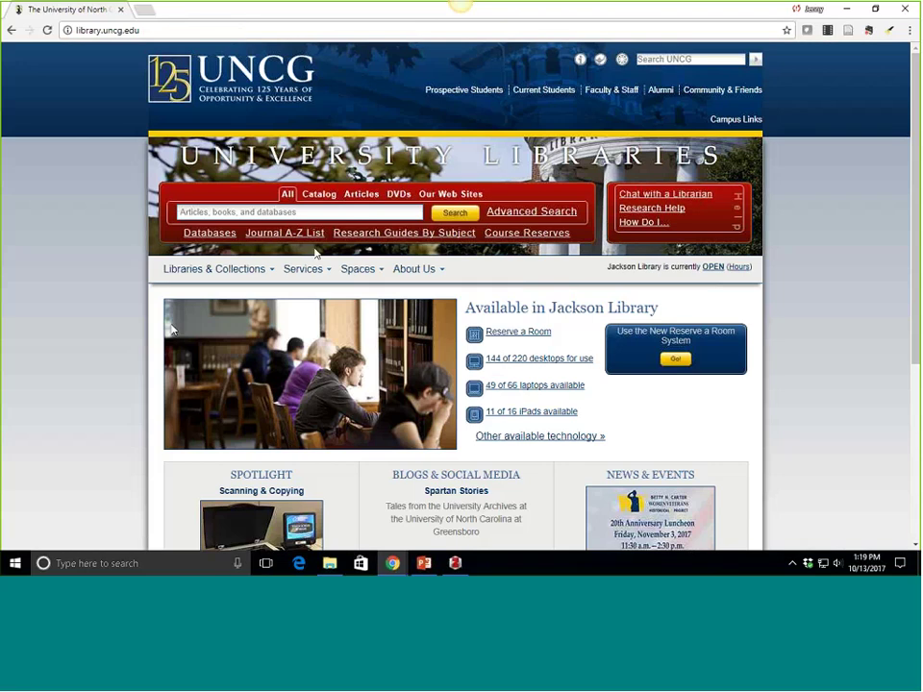
- Search the Catalog for 'apa formatting' and open the 'Writing with style' record
left_click(317, 194)
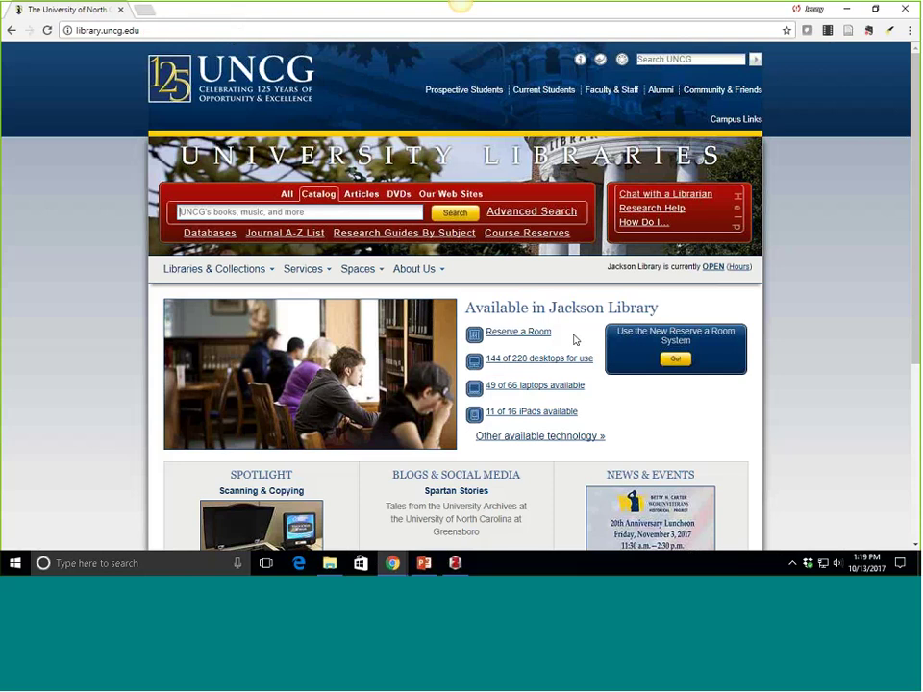
type("apa forma")
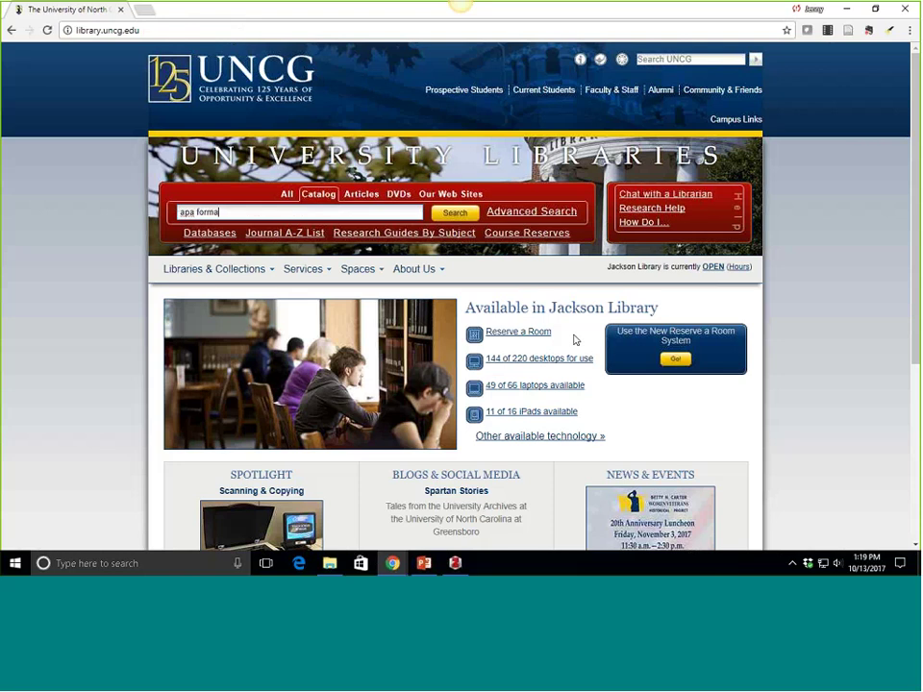
key("Return")
type("tting")
key("Return")
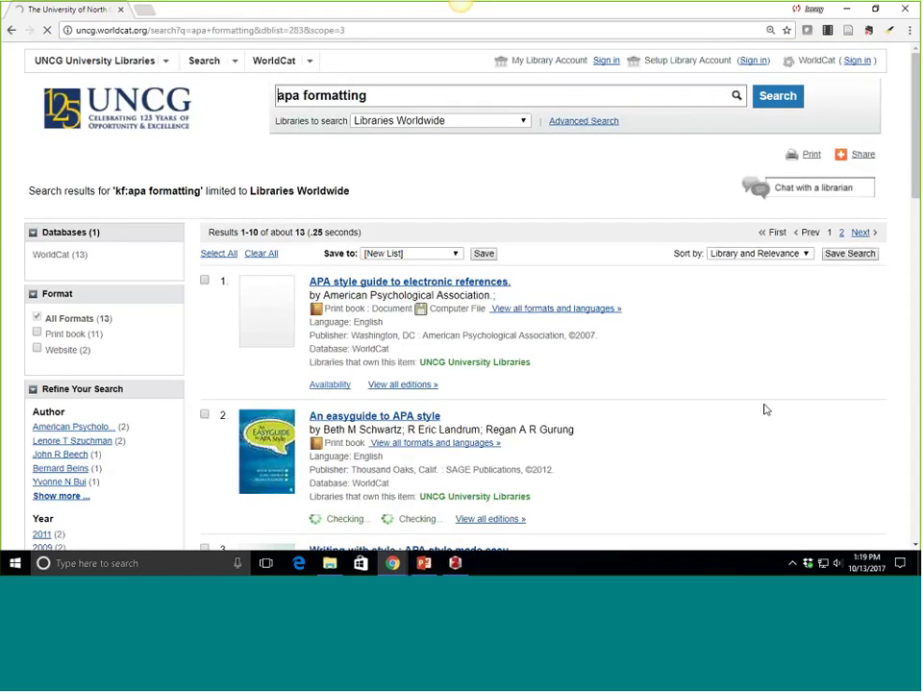
scroll(766, 410, "down", 3)
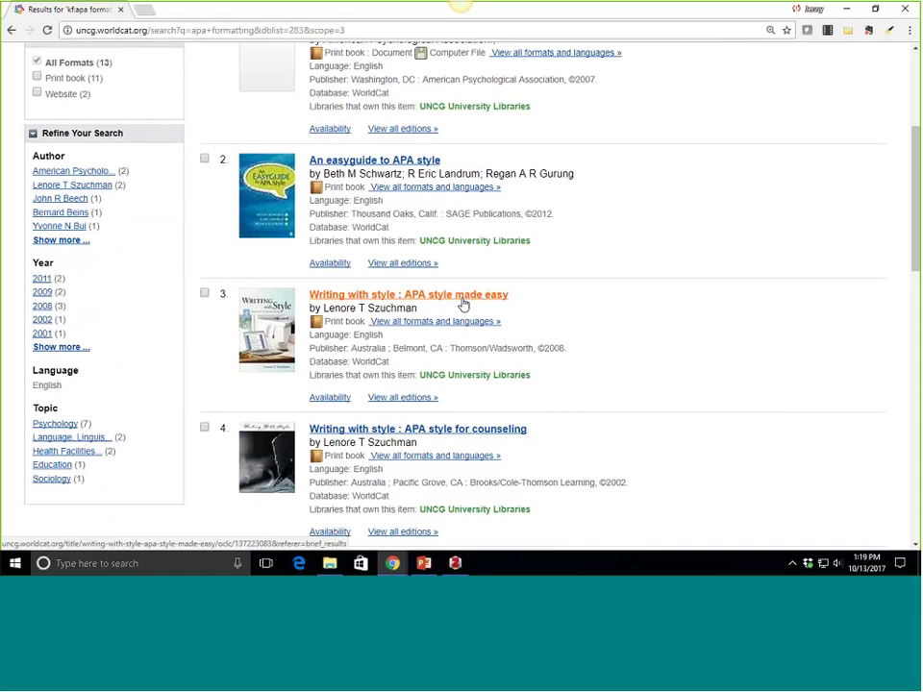
left_click(464, 303)
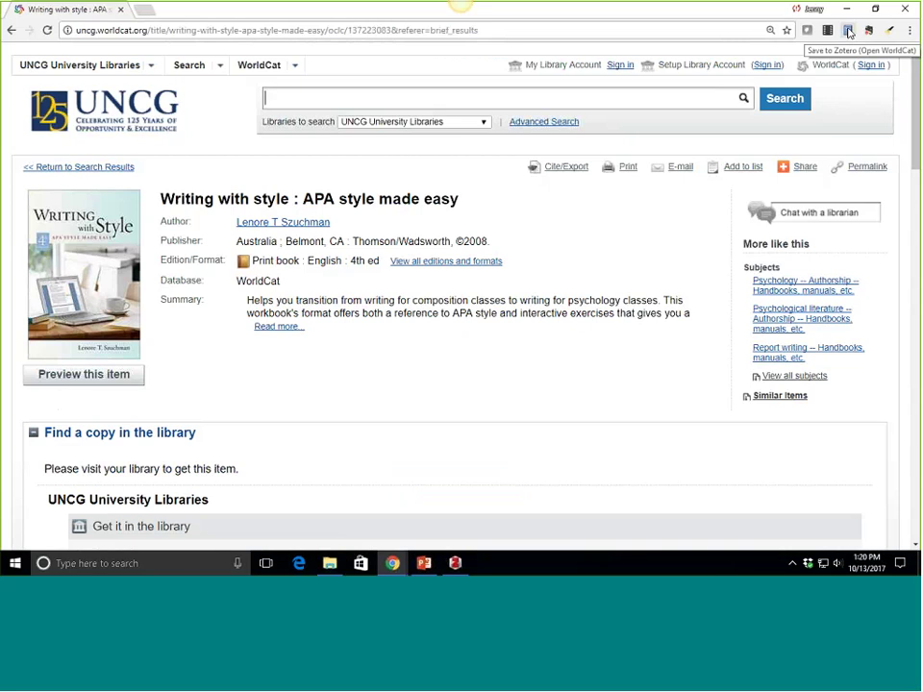
- Save 'Writing with style: APA style made easy' to Zotero and review its Date and Place
left_click(849, 32)
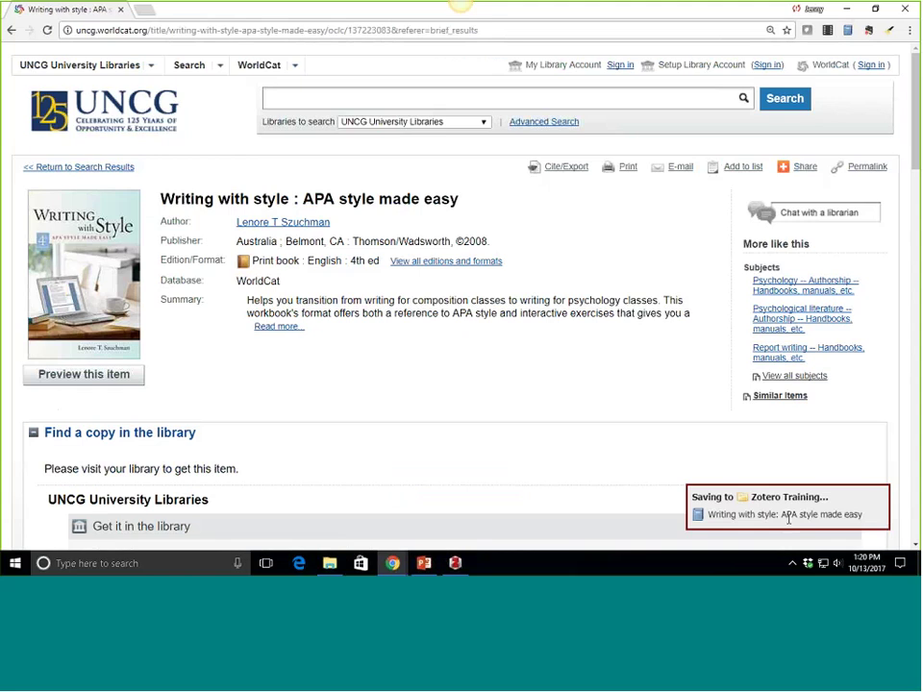
key("alt+Tab")
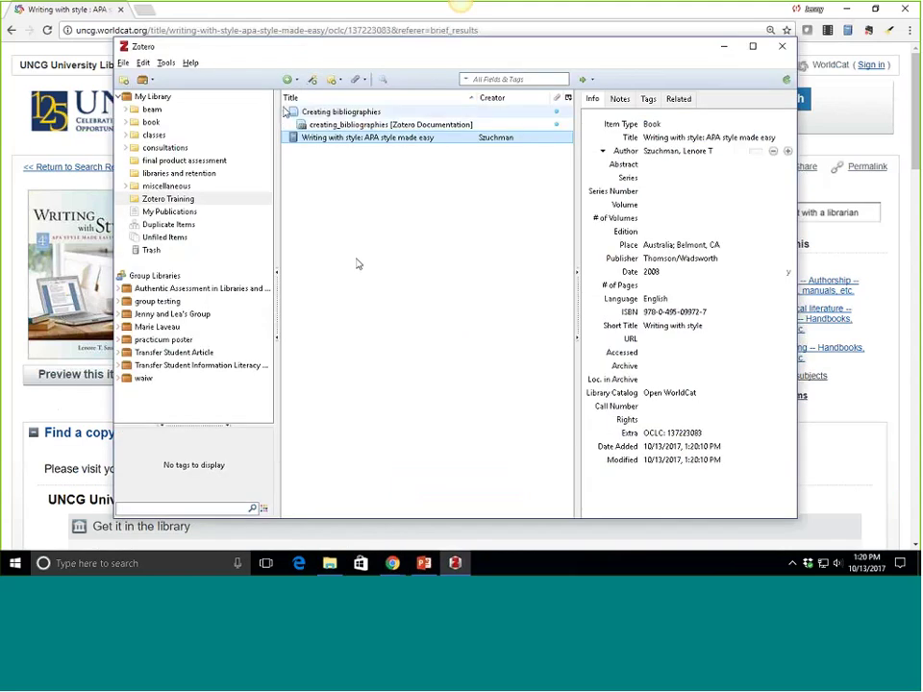
left_click(287, 112)
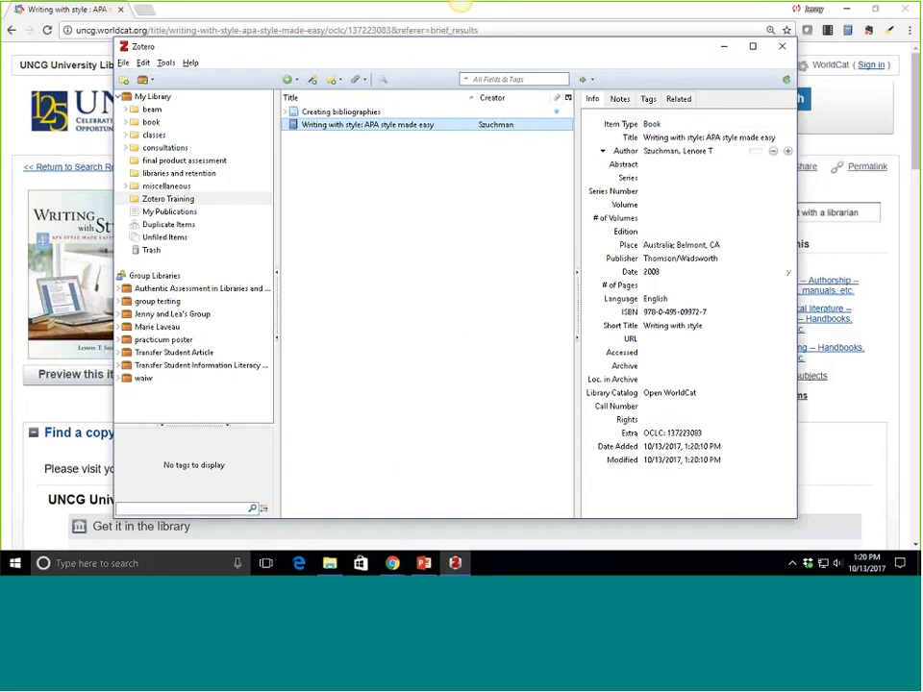
left_click(671, 276)
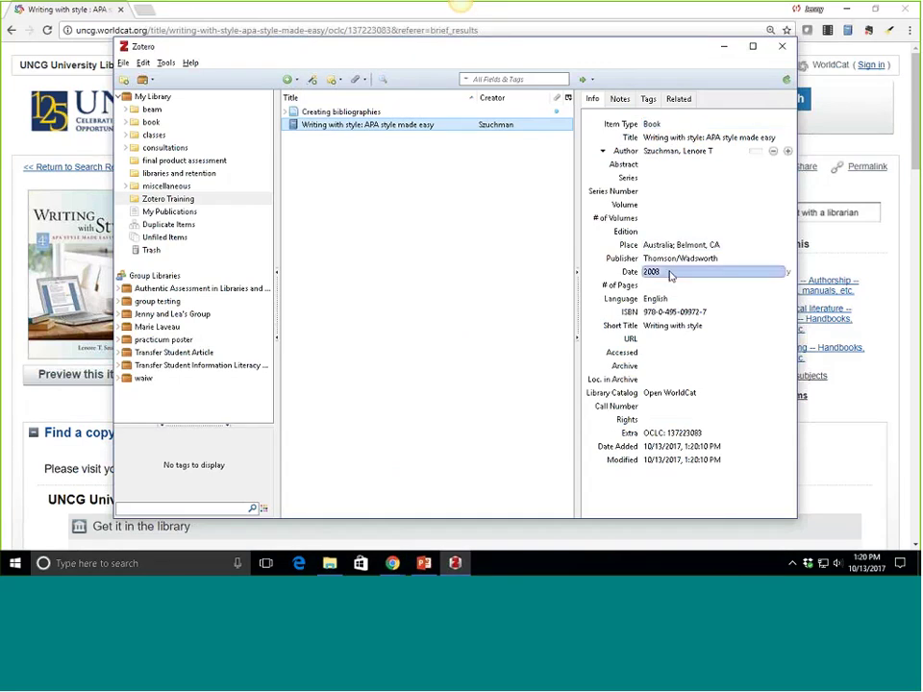
left_click(670, 246)
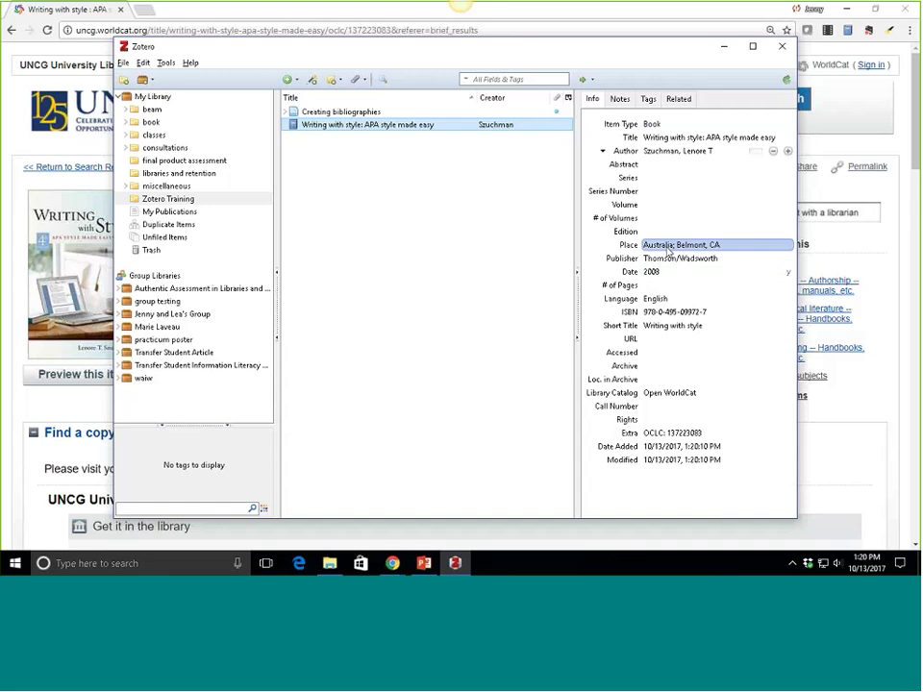
left_click(47, 402)
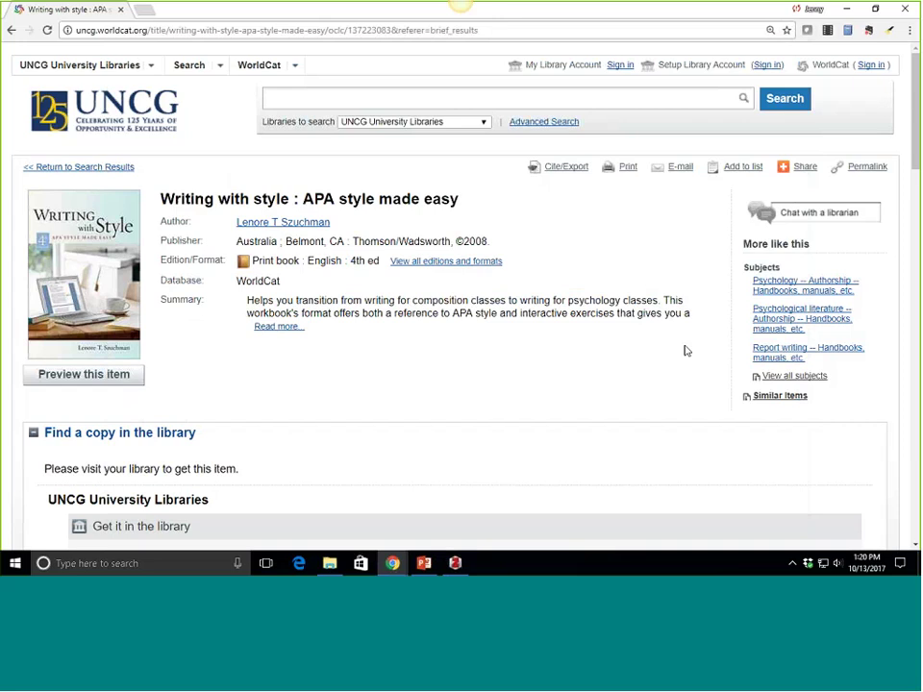
- Trim the book's Place of publication to 'Australia', removing 'Belmont, CA'
key("alt+Tab")
left_click(678, 245)
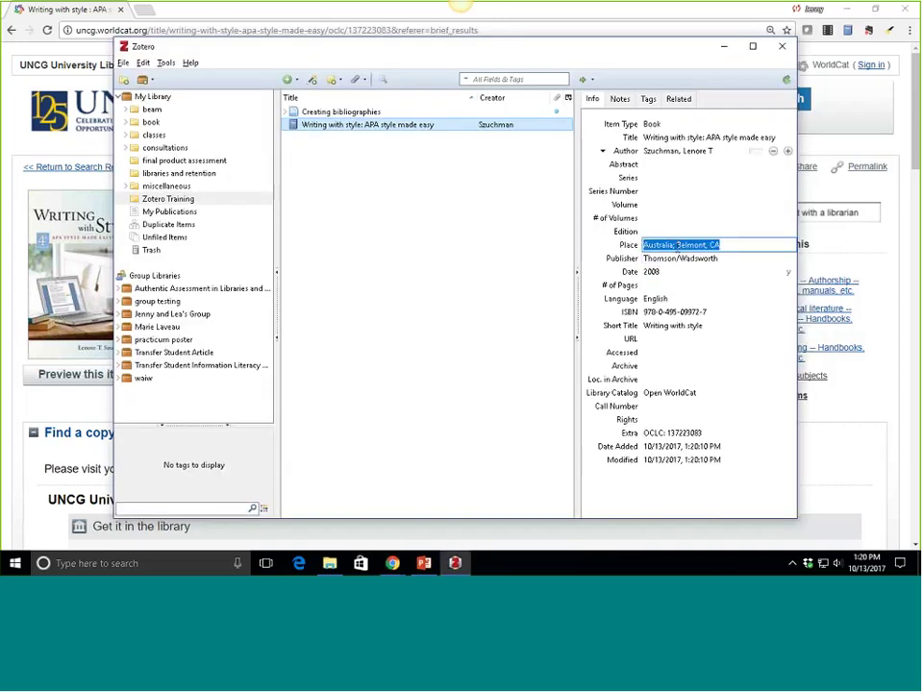
left_click_drag(678, 246, 731, 245)
key("BackSpace")
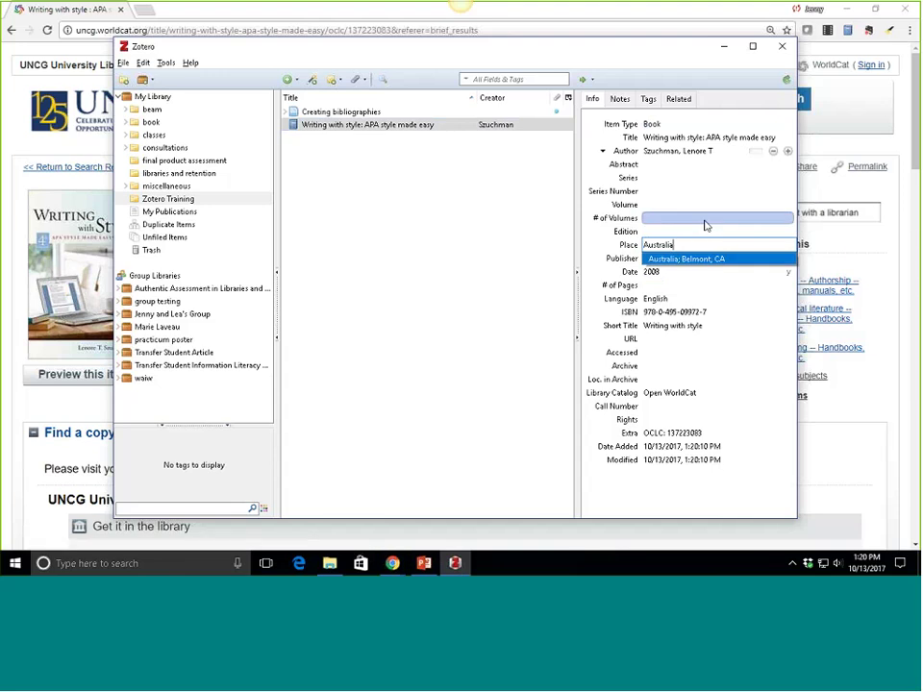
key("Tab")
key("Tab")
key("Tab")
key("Tab")
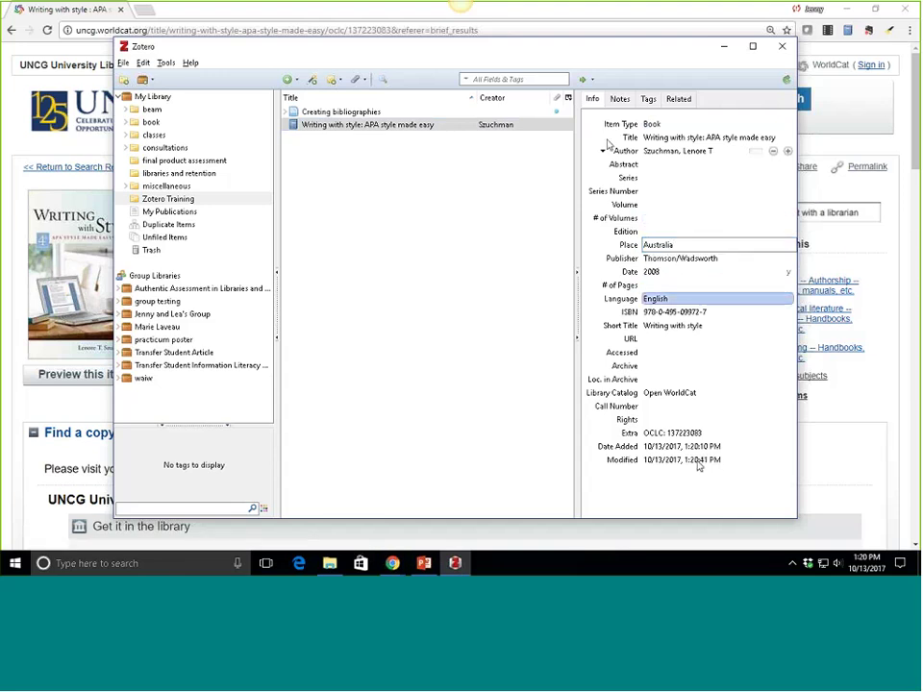
key("Return")
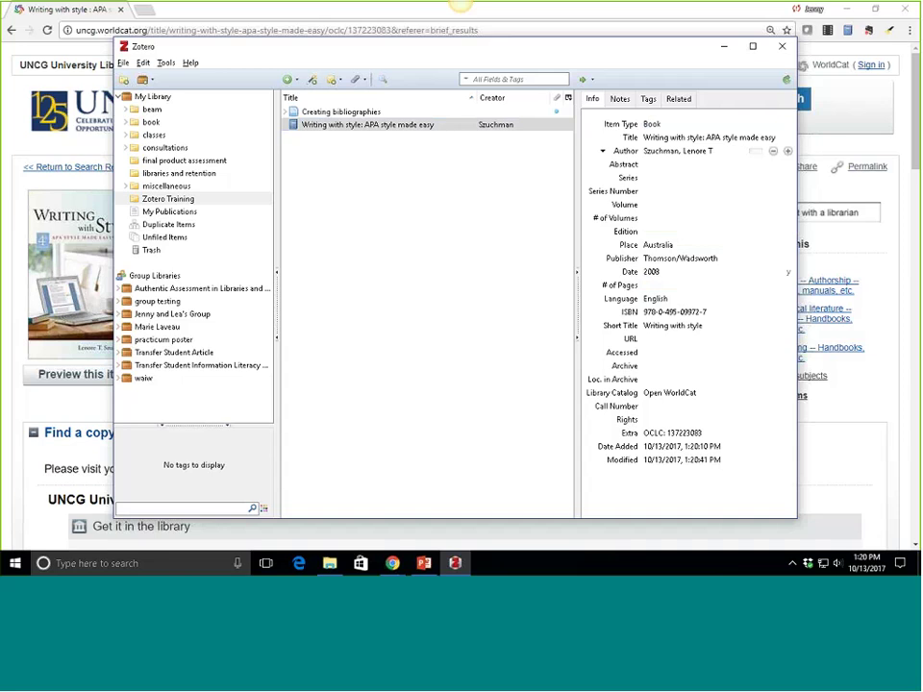
left_click(62, 410)
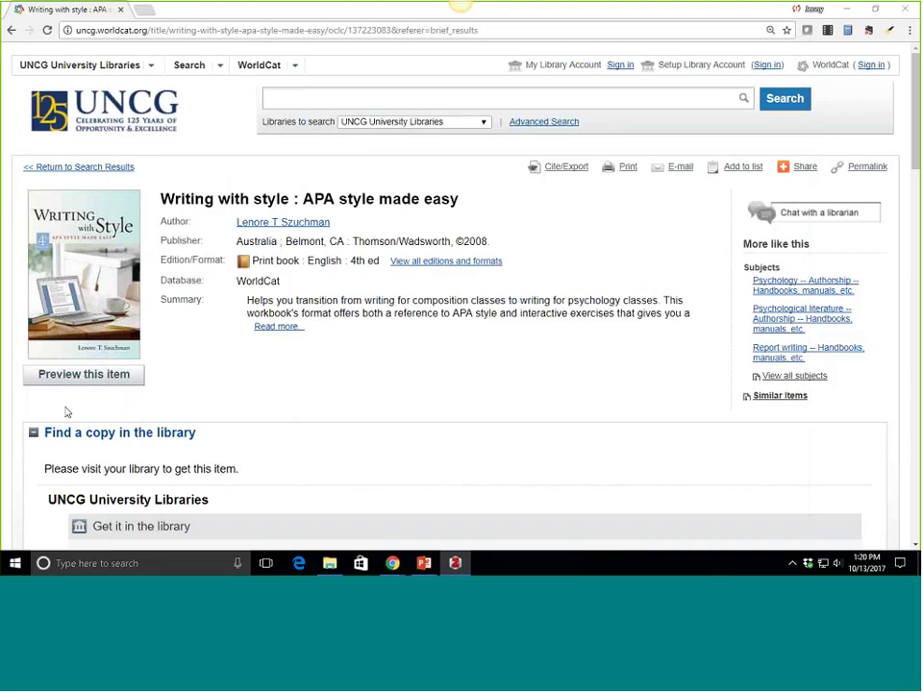
- Paste the WorldCat record's permanent link into the book's URL field
left_click(871, 174)
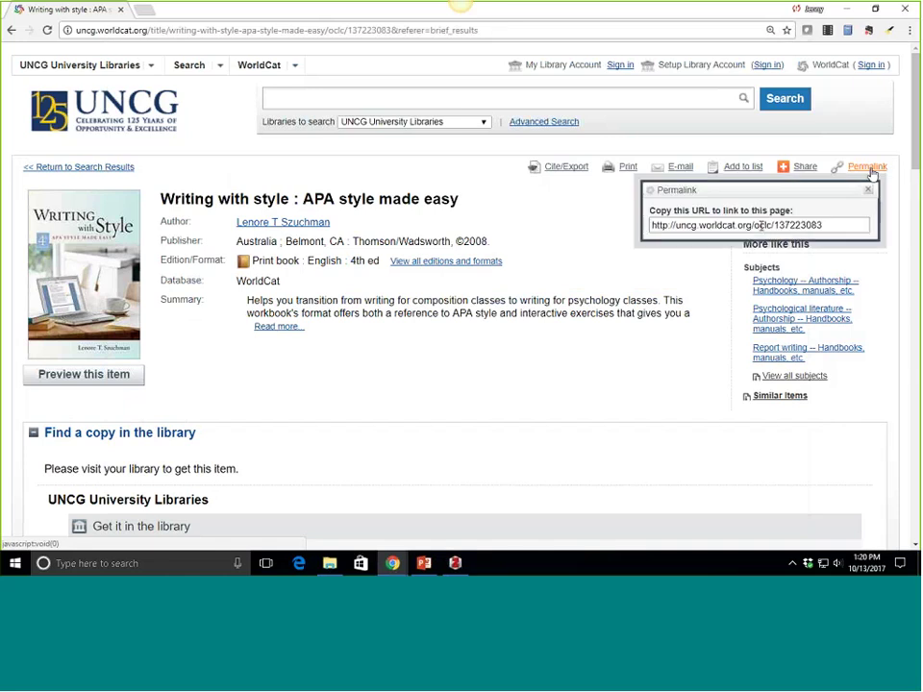
left_click(762, 225)
key("ctrl+c")
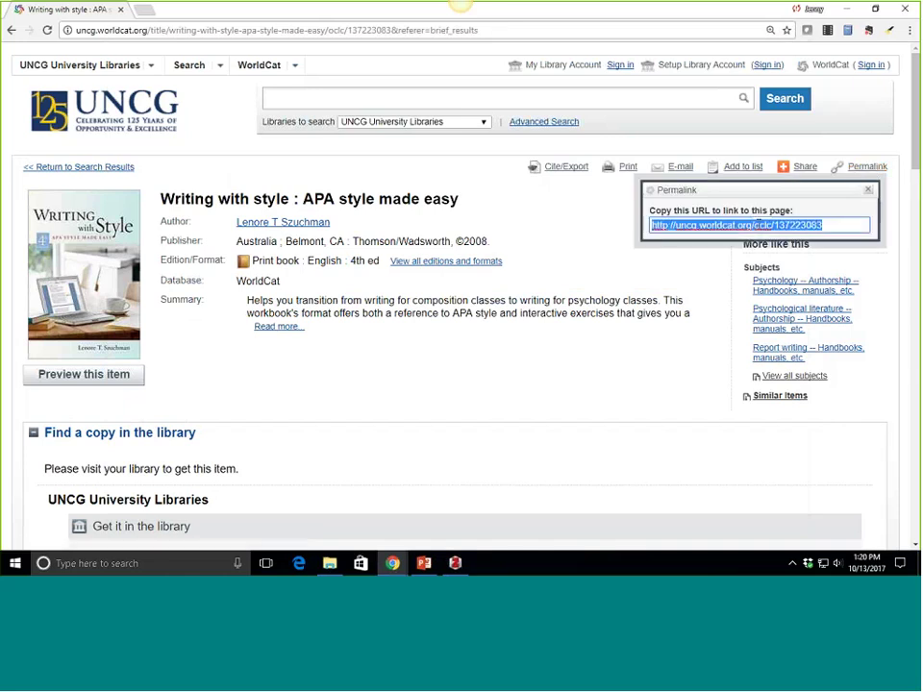
key("alt+Tab")
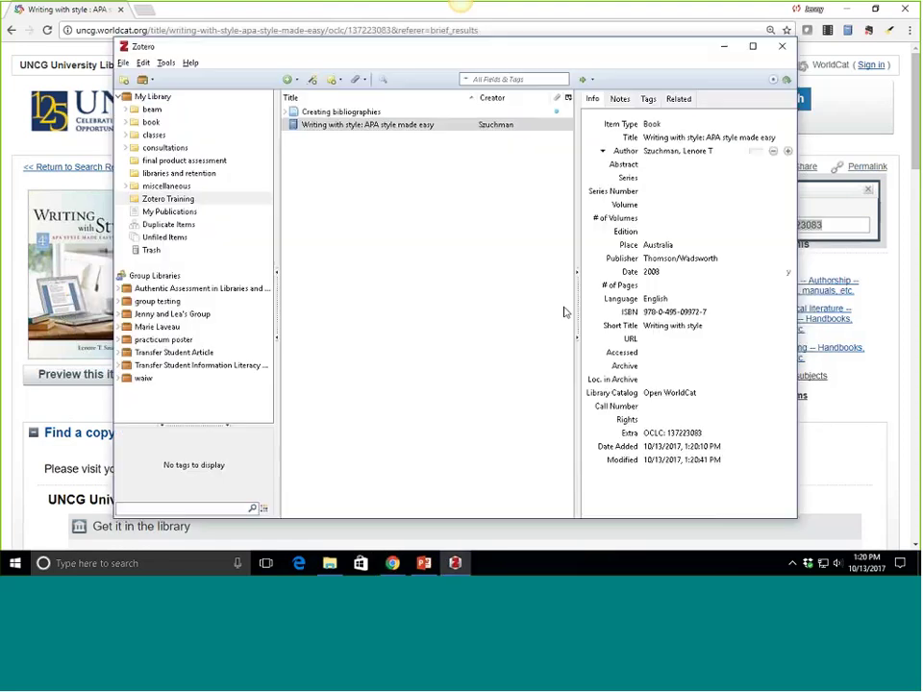
left_click(684, 298)
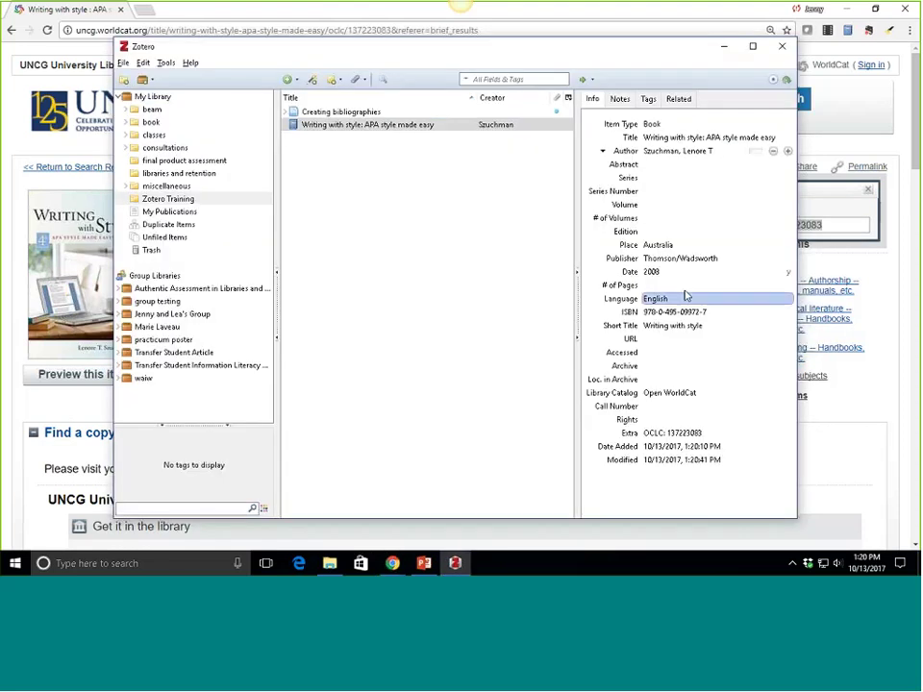
left_click(670, 341)
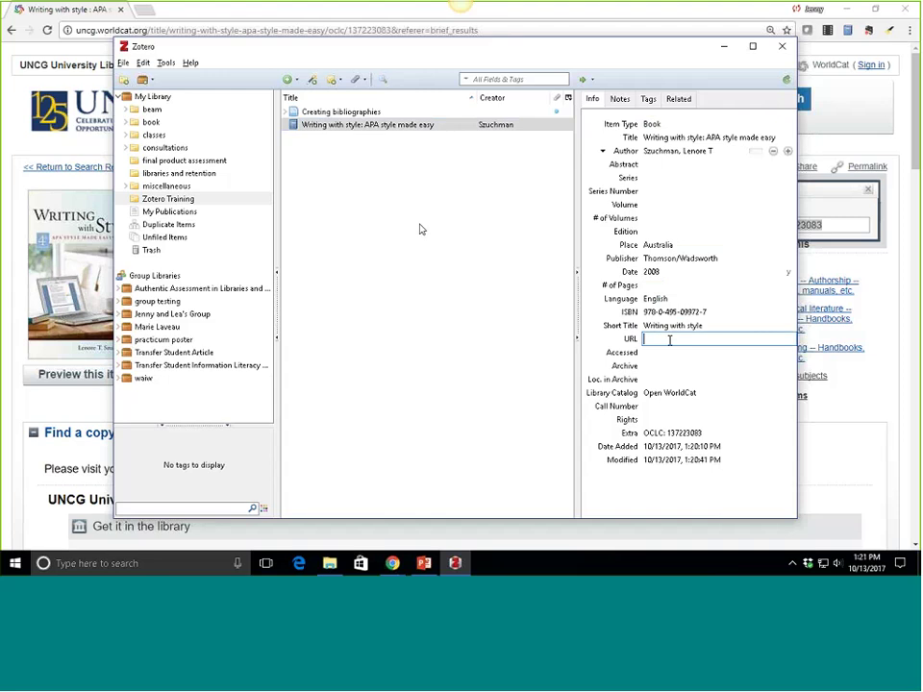
key("ctrl+v")
left_click(339, 127)
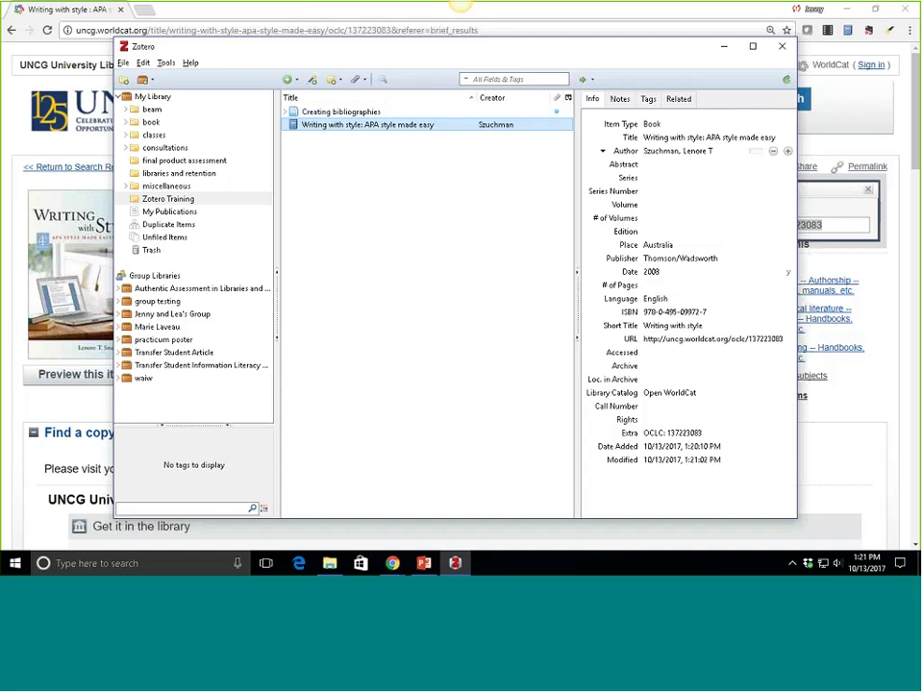
left_click(14, 144)
left_click(96, 108)
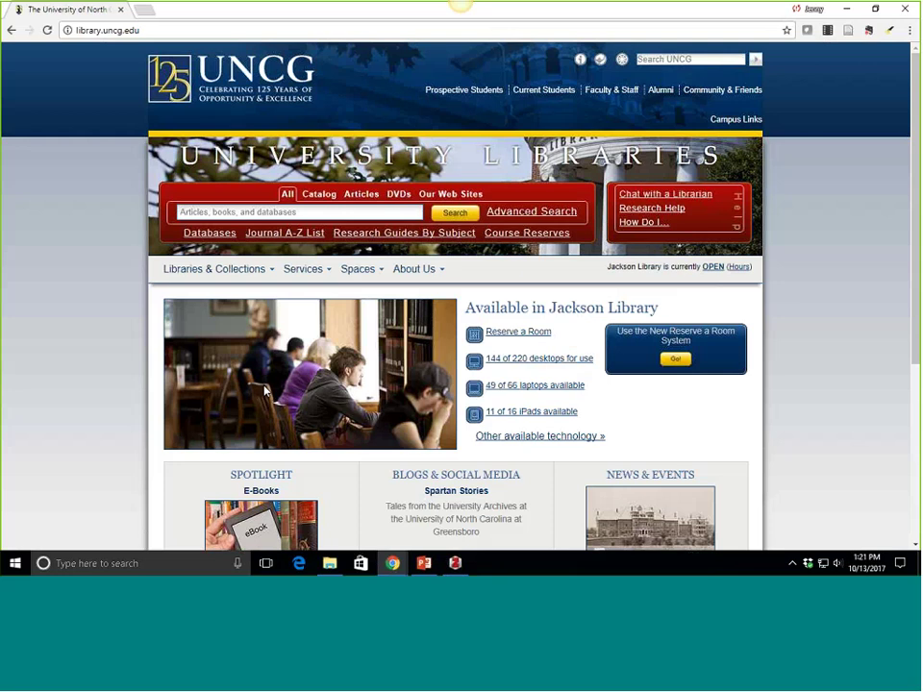
- Search Academic Search Complete (EBSCO) for 'zotero' via the UNCG Databases list
left_click(207, 234)
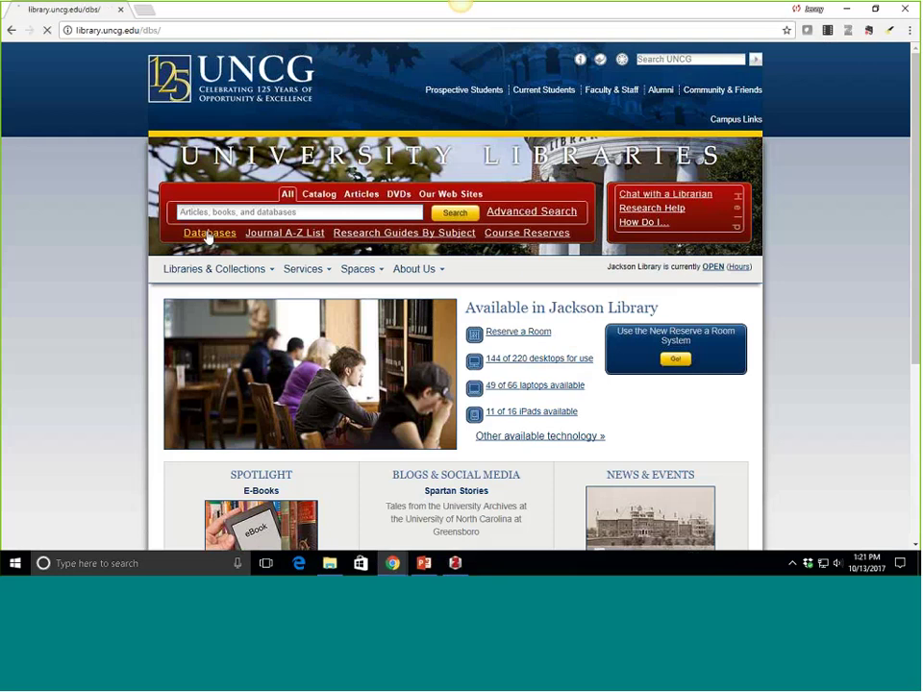
scroll(514, 442, "down", 2)
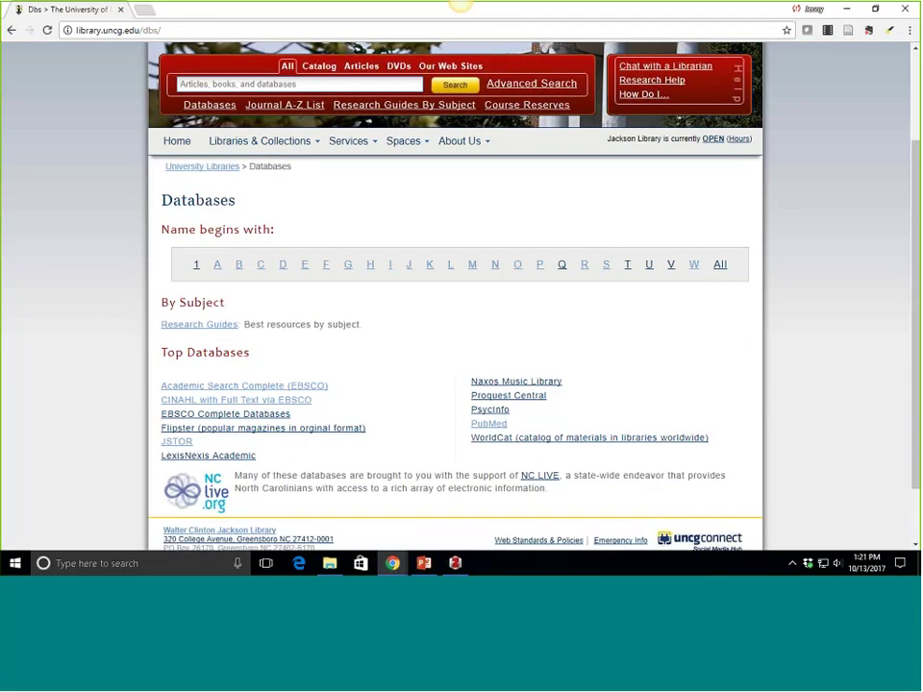
left_click(268, 384)
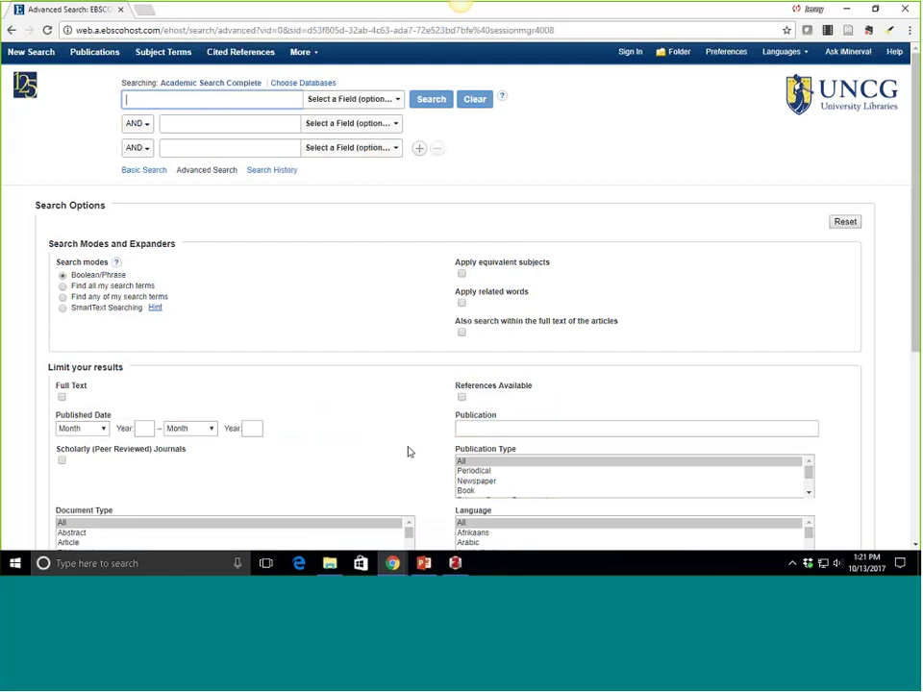
type("zotero")
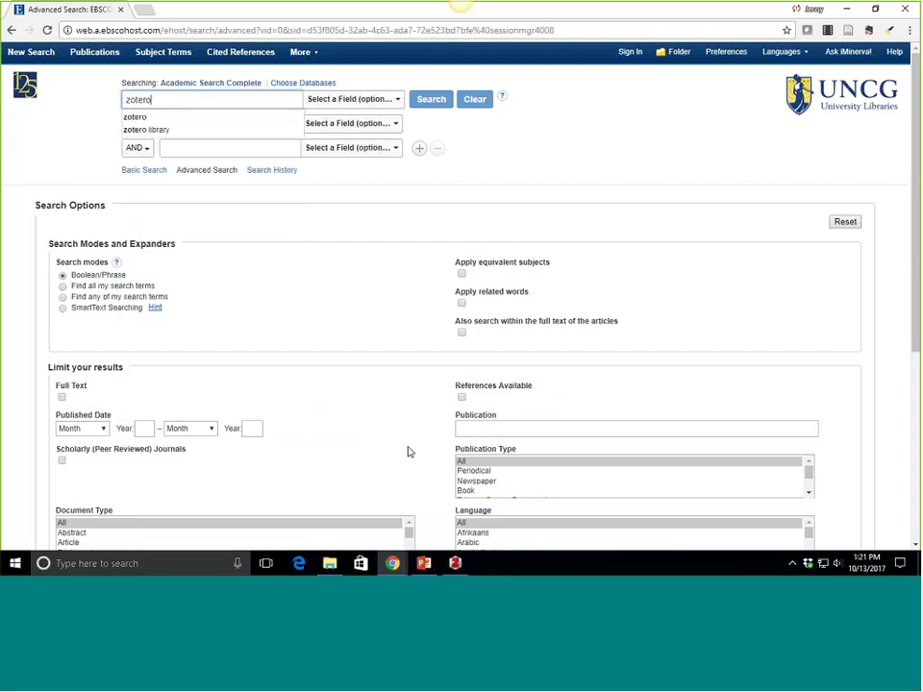
key("Return")
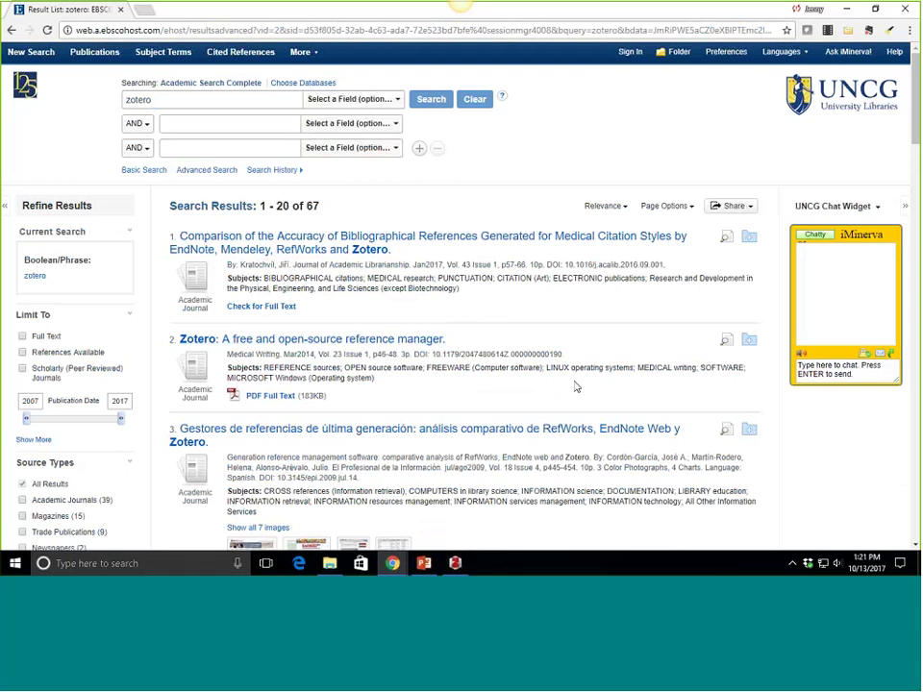
scroll(476, 346, "down", 1)
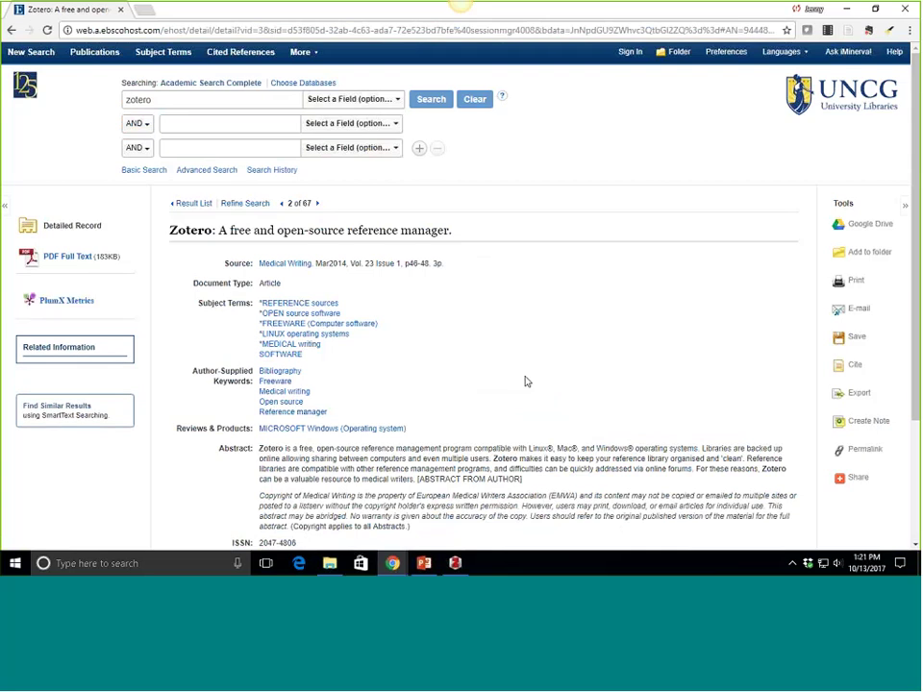
scroll(525, 382, "down", 1)
scroll(525, 382, "up", 1)
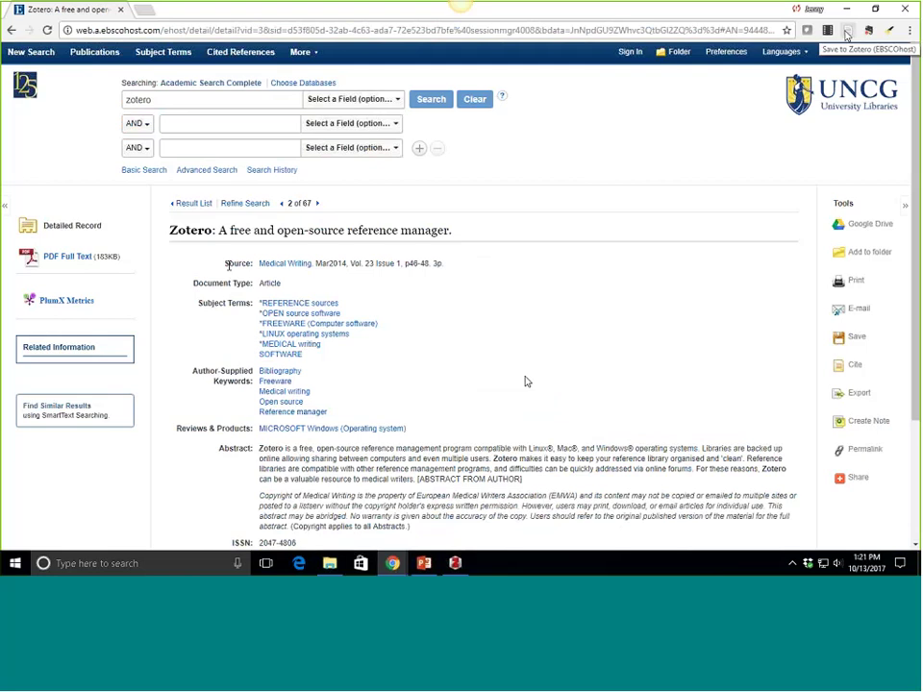
- Save the article 'Zotero: A free and open-source reference manager' to Zotero and check its abstract
left_click(849, 33)
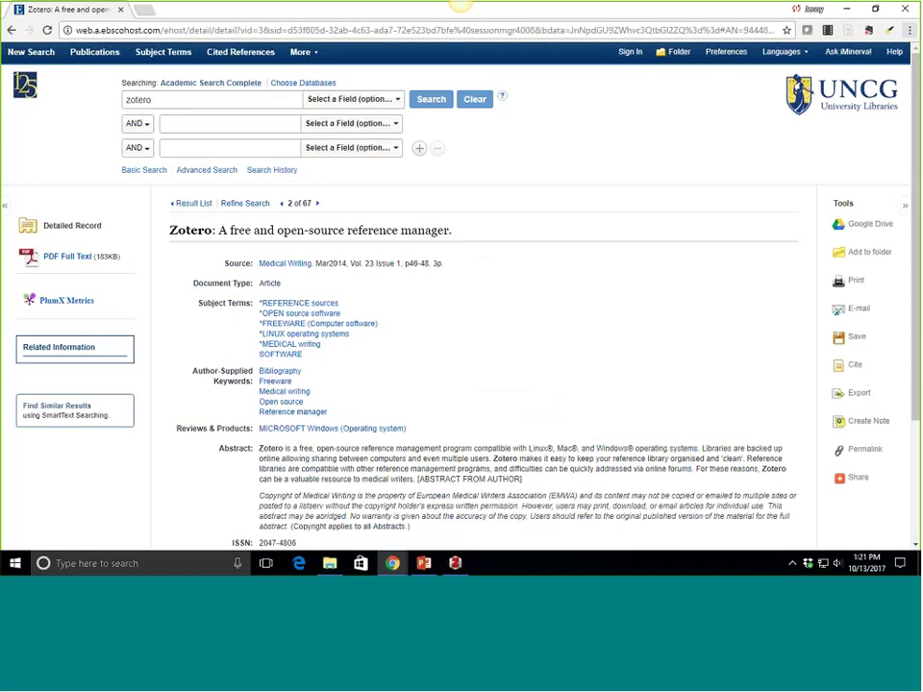
key("alt+Tab")
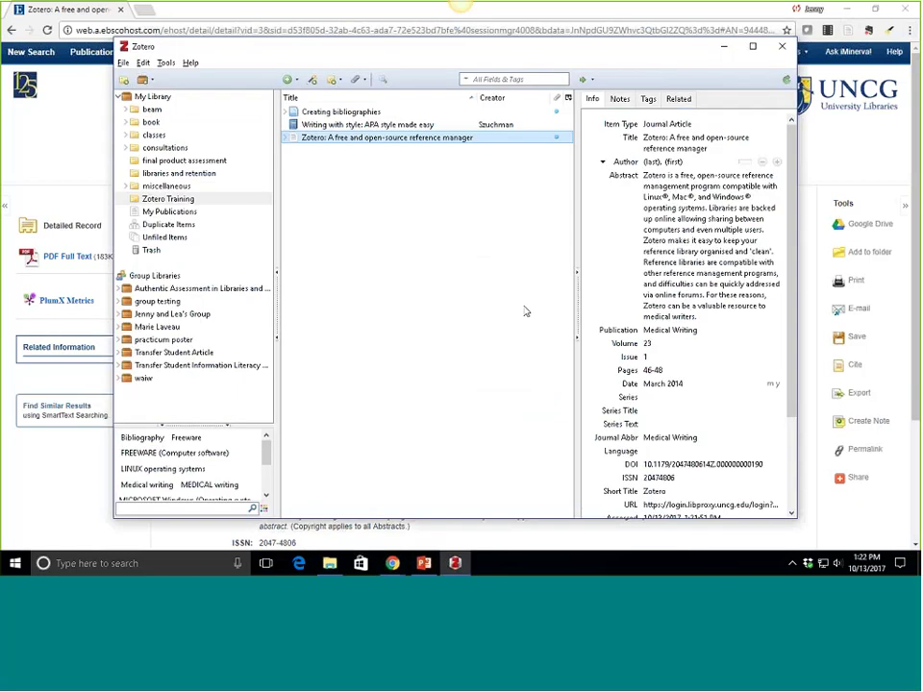
left_click(711, 279)
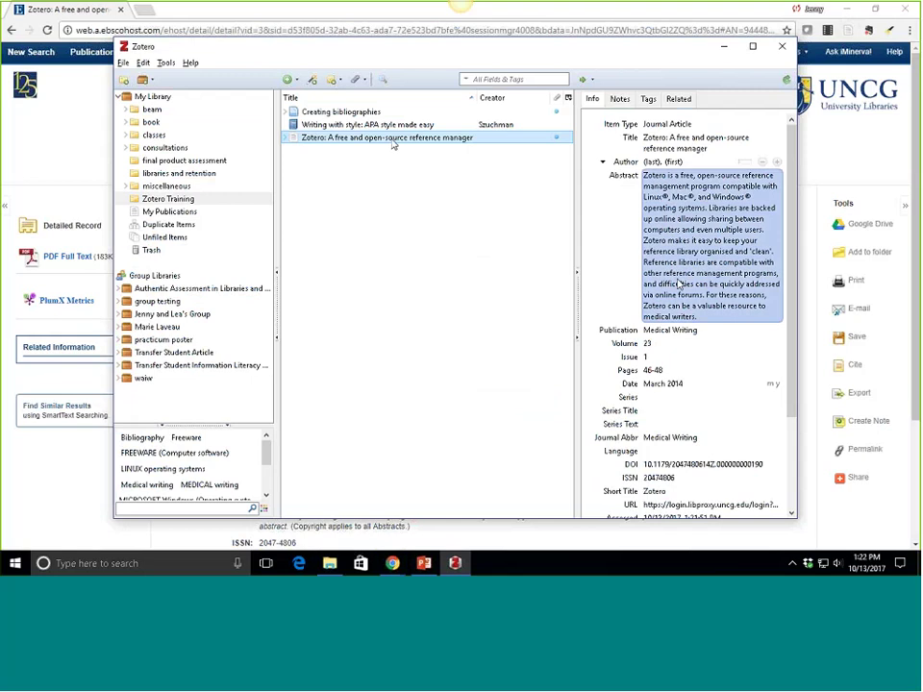
key("Tab")
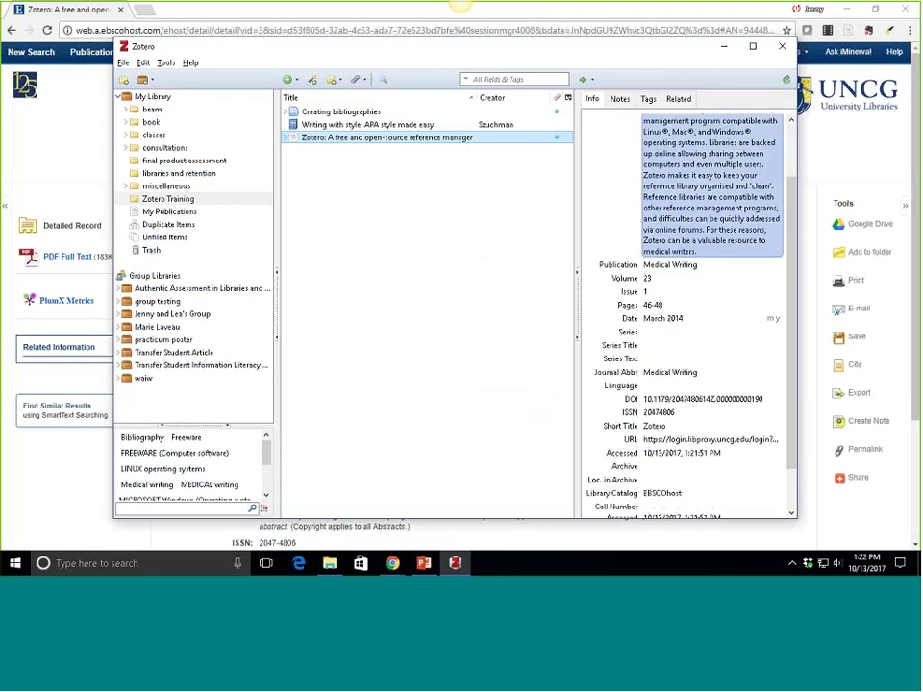
- Review the article's imported Issue, URL, Short Title and DOI values
left_click(656, 356)
left_click(655, 292)
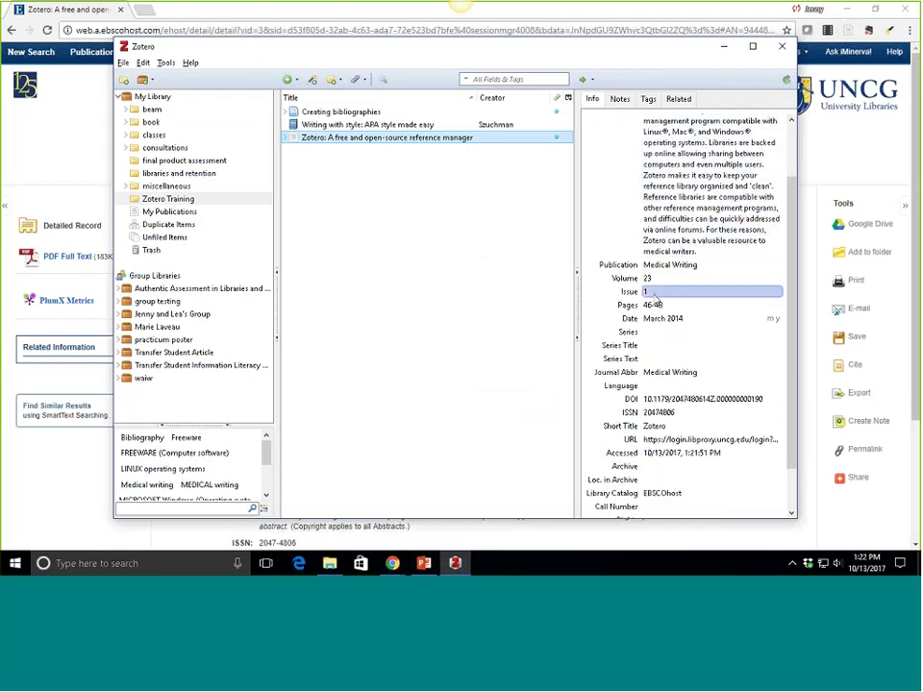
key("Return")
left_click(677, 441)
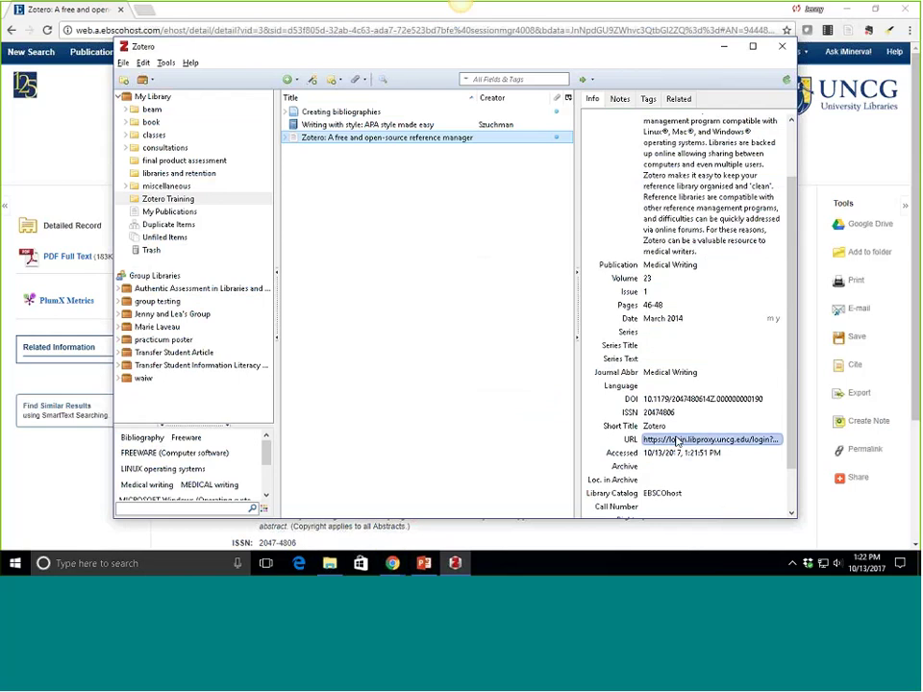
left_click(648, 425)
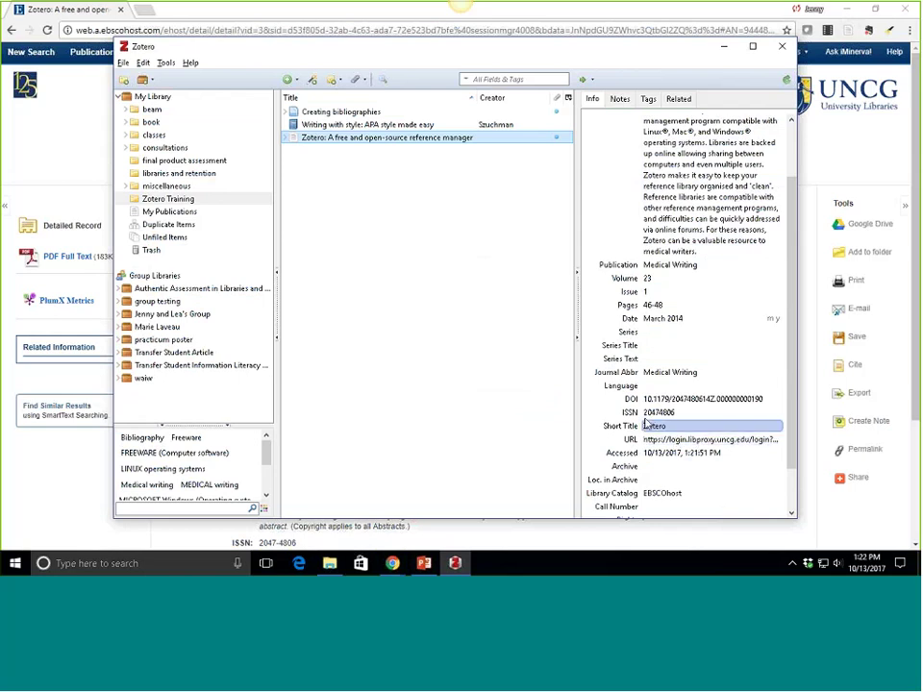
left_click(650, 400)
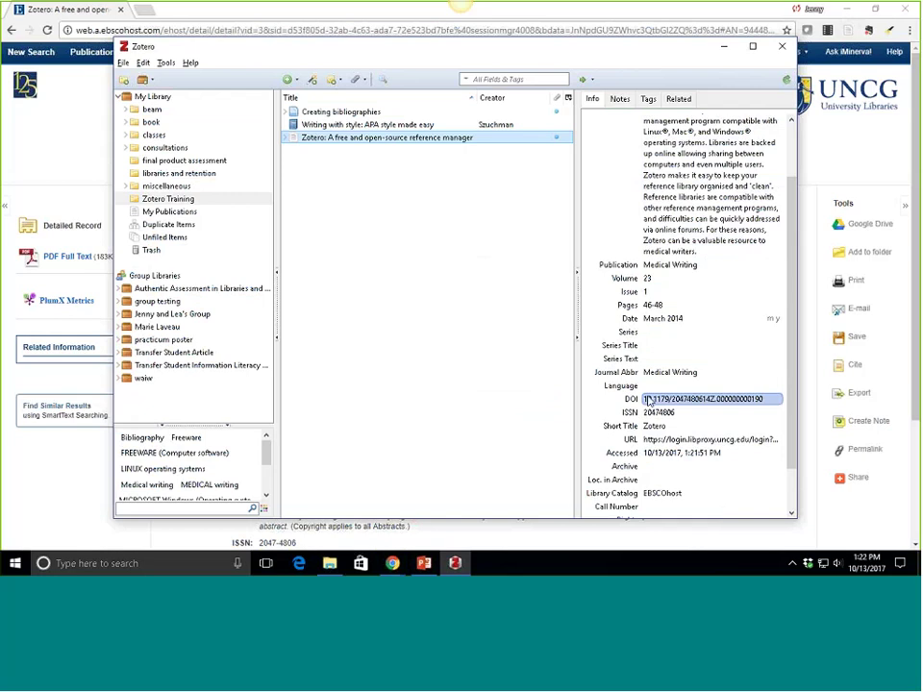
left_click(647, 428)
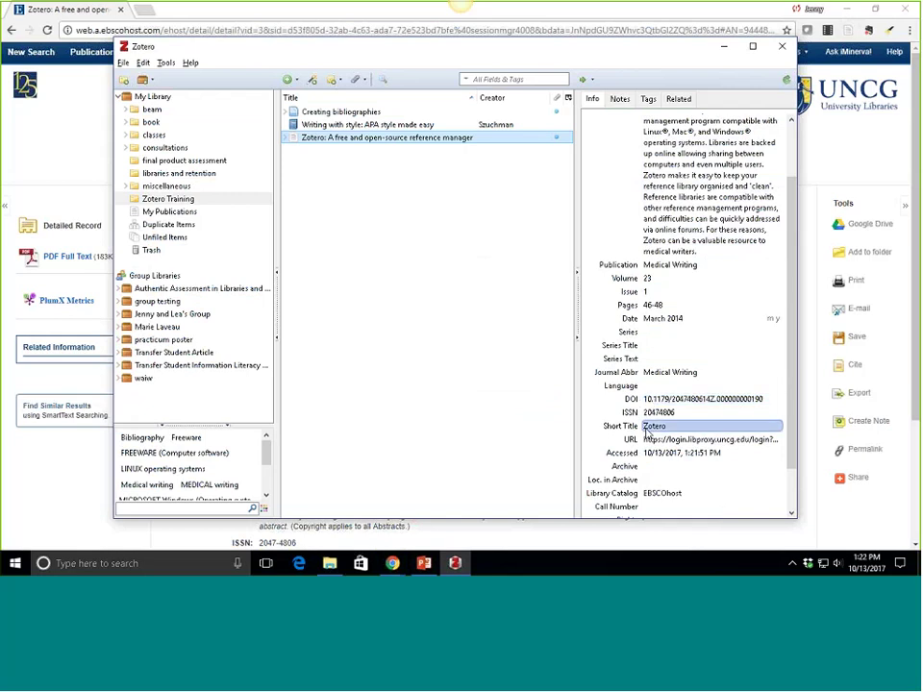
left_click(649, 441)
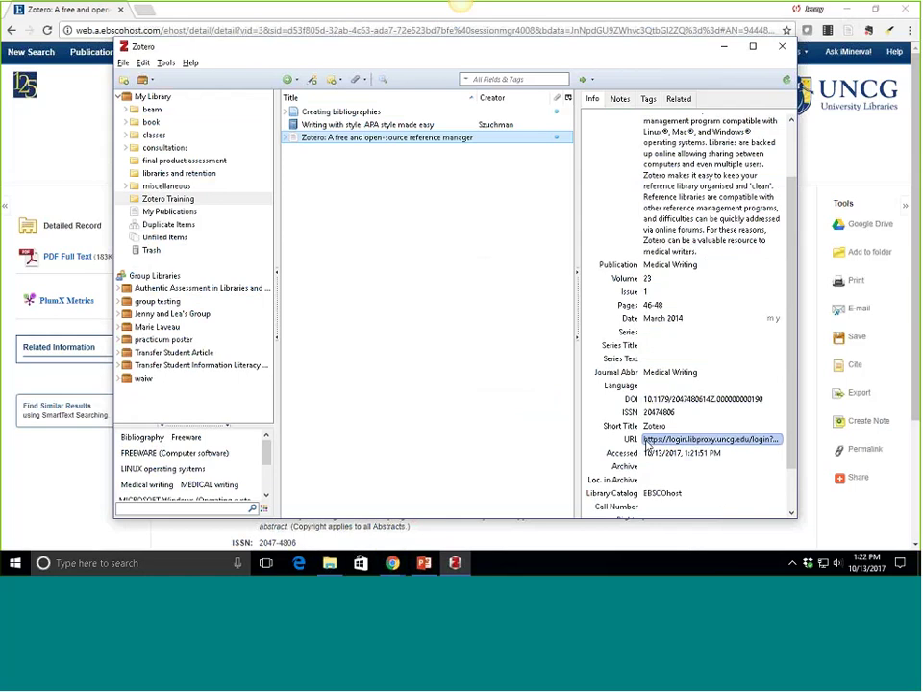
left_click(69, 481)
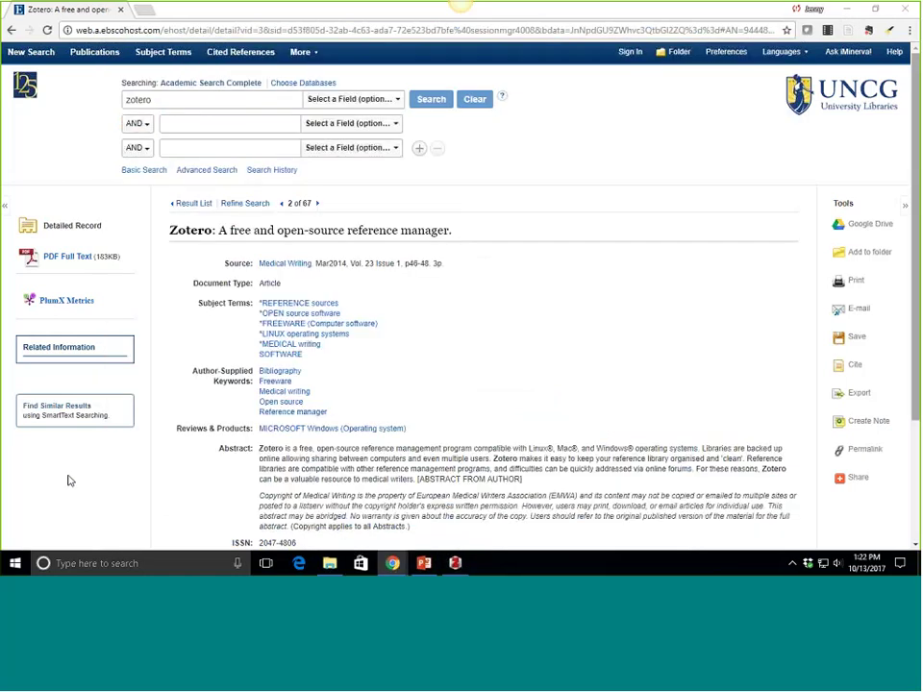
- Display the EBSCO record's permalink, then switch to the article's PDF
left_click(835, 458)
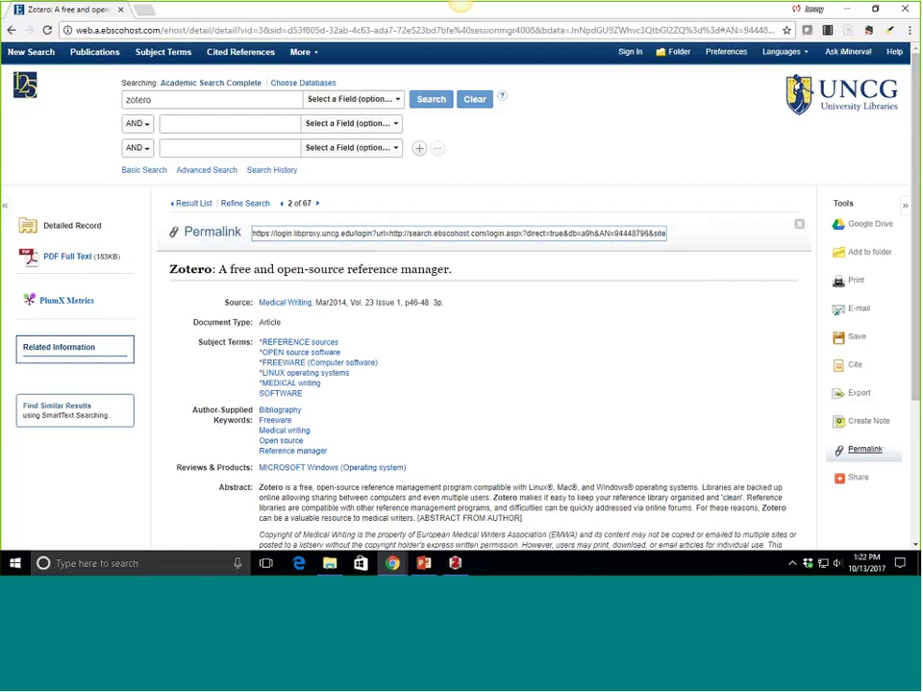
key("alt+Tab")
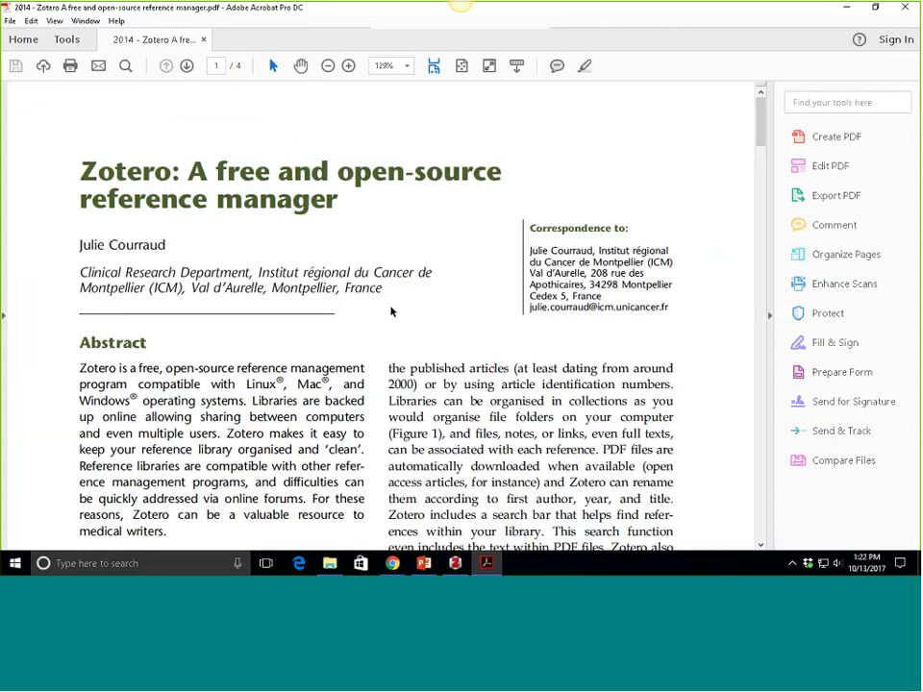
- Scroll through the 4-page PDF's abstract and introduction in Acrobat, then return to Zotero
scroll(478, 226, "down", 3)
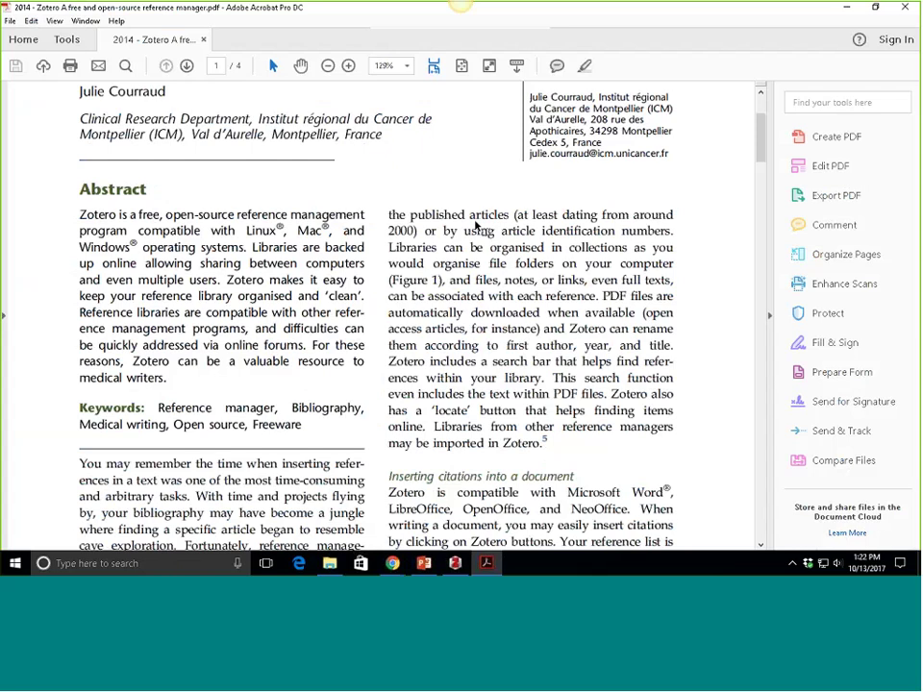
scroll(491, 237, "down", 3)
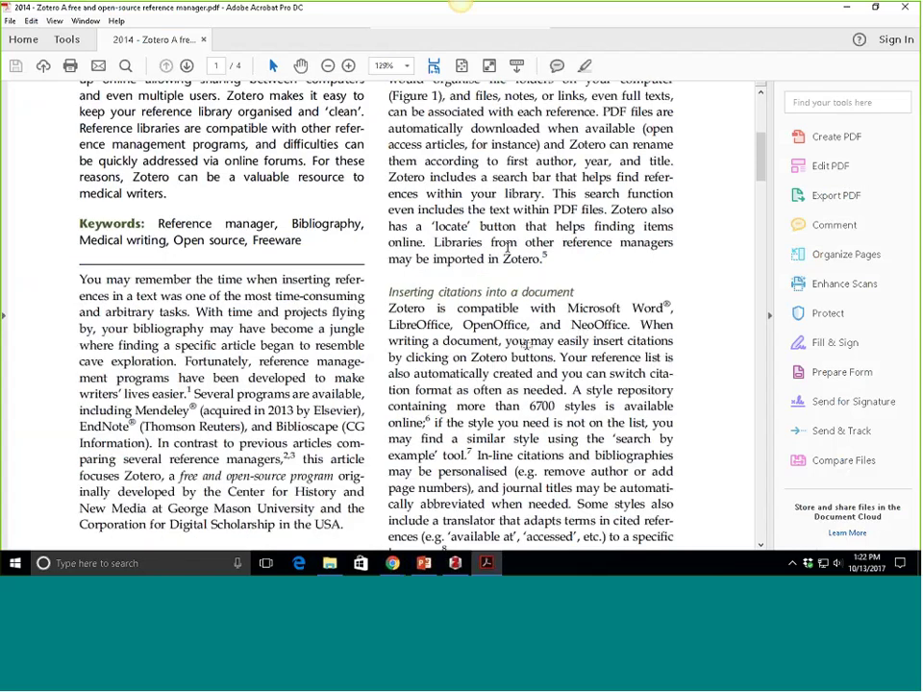
key("alt+Tab")
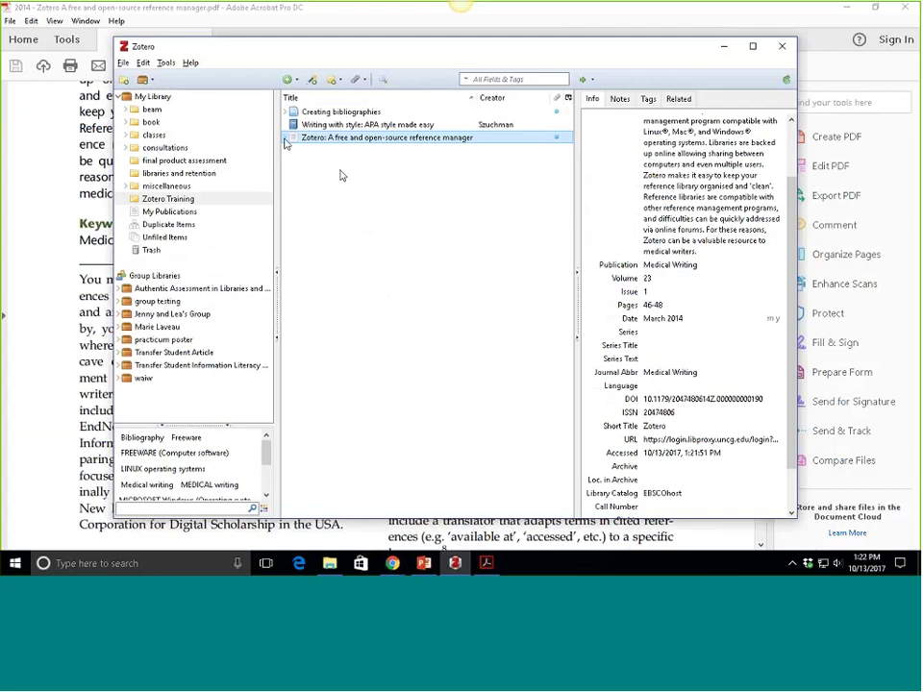
left_click(722, 400)
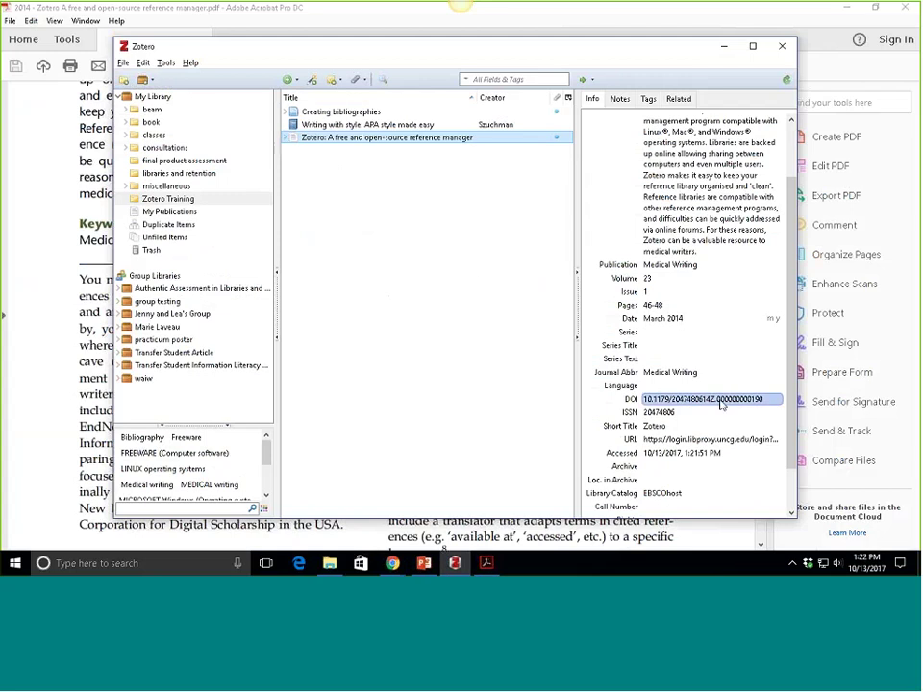
left_click(693, 440)
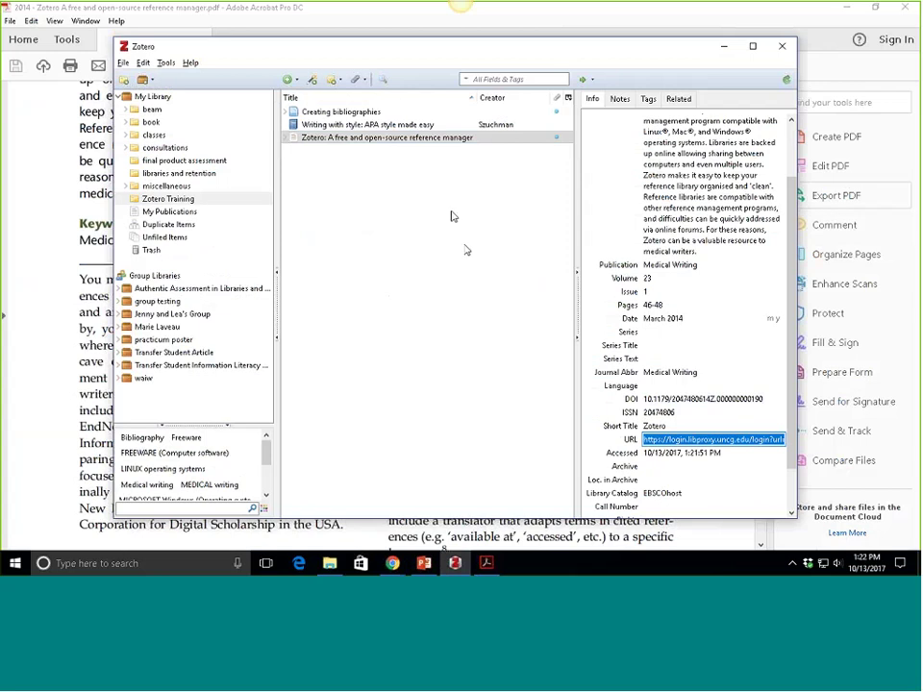
left_click(412, 254)
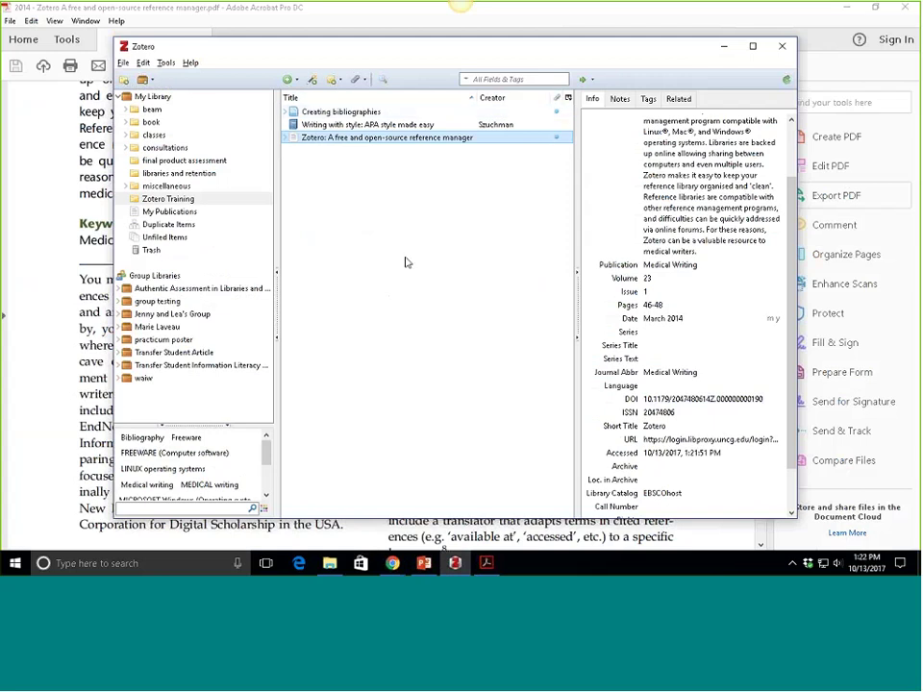
left_click(288, 115)
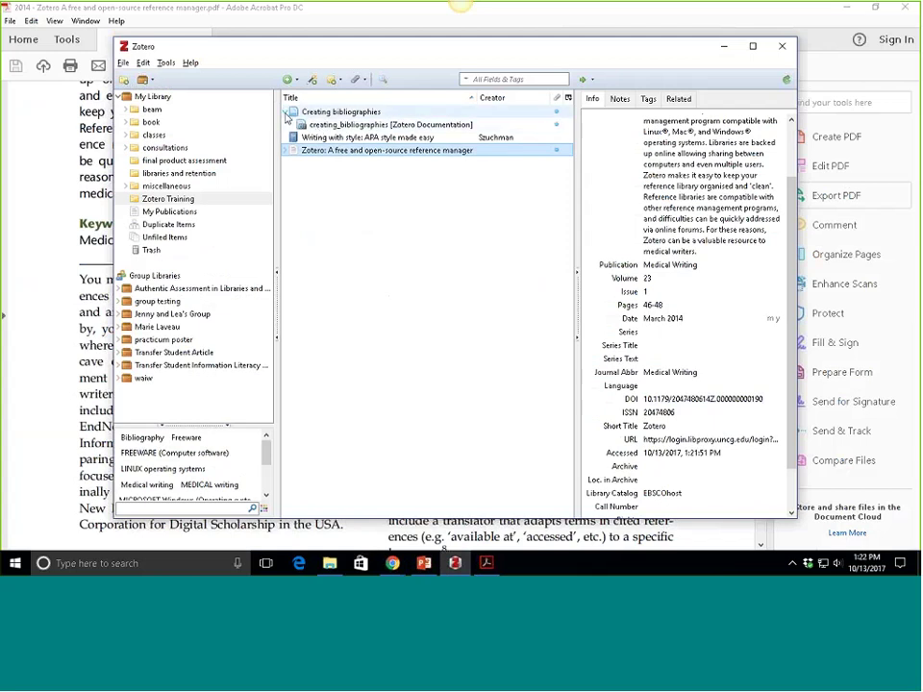
left_click(286, 114)
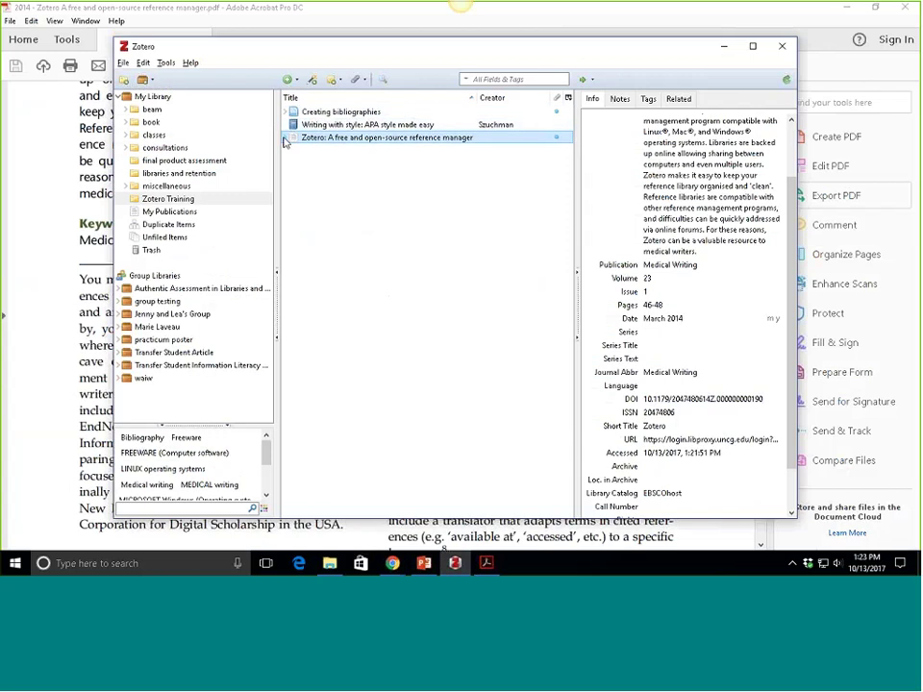
left_click(286, 140)
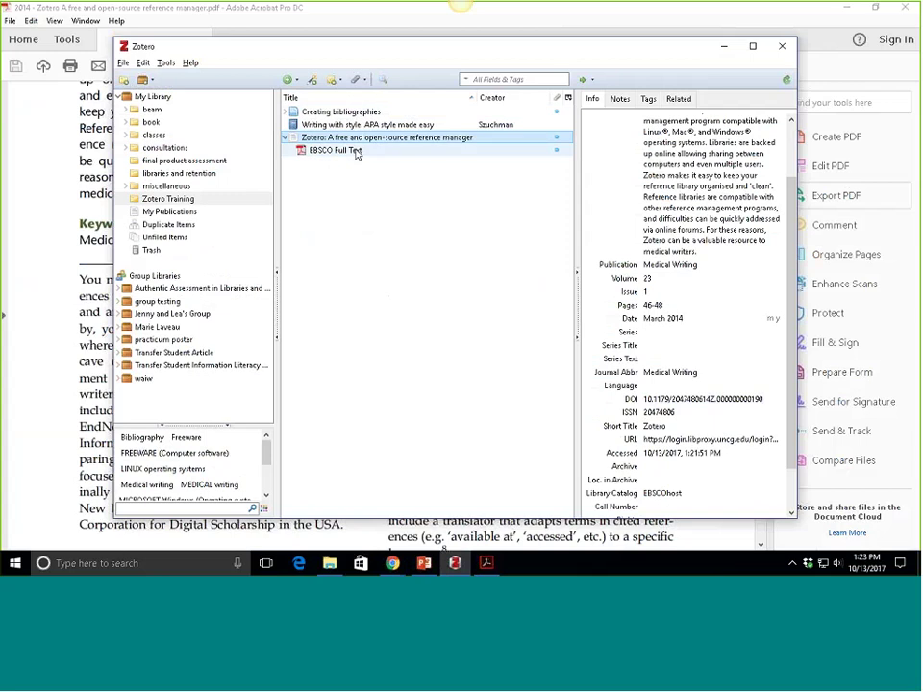
key("Left")
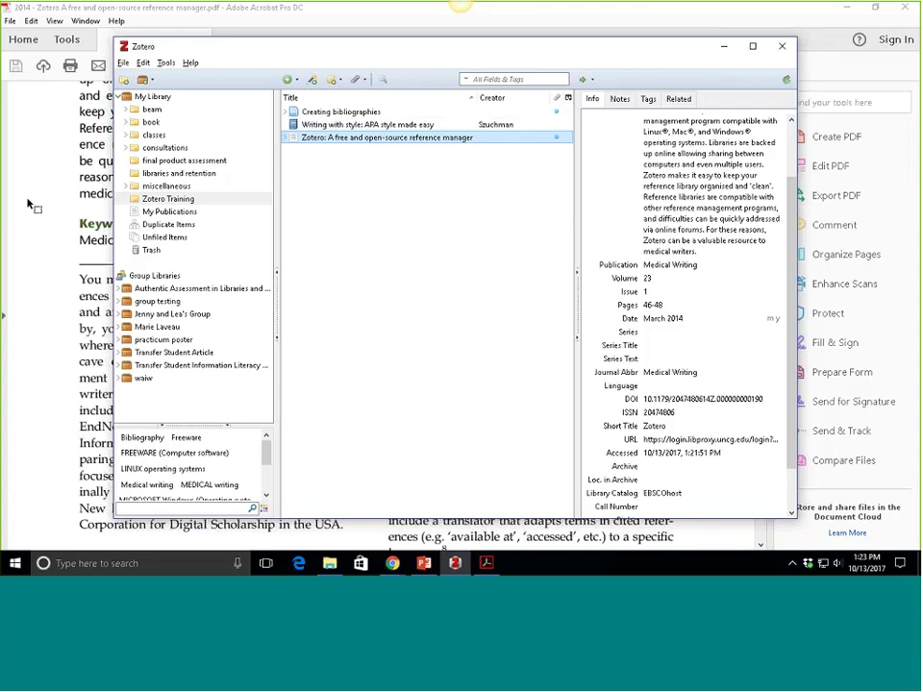
key("alt+Tab")
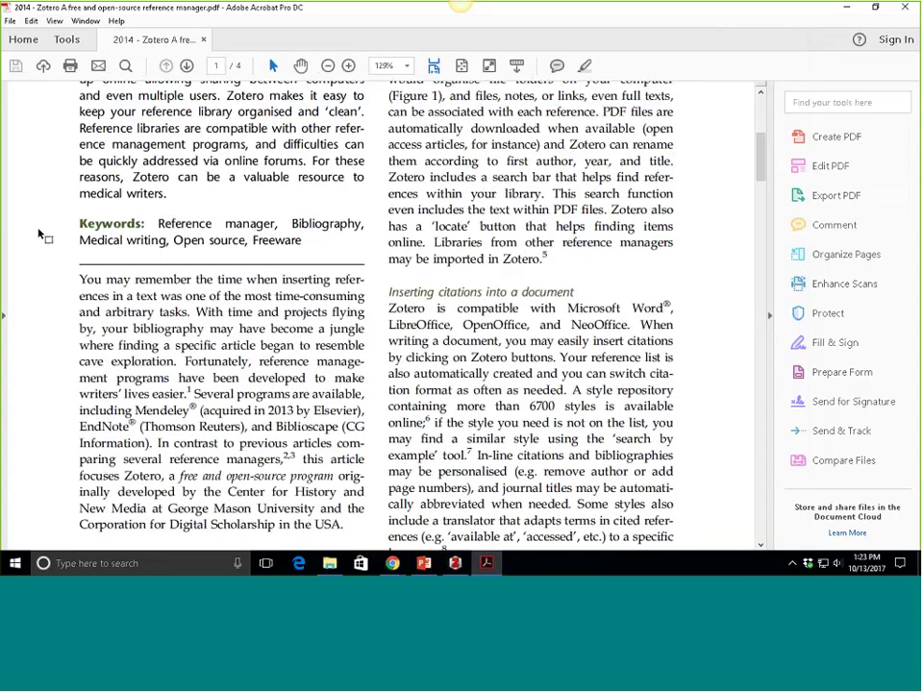
key("alt+Tab")
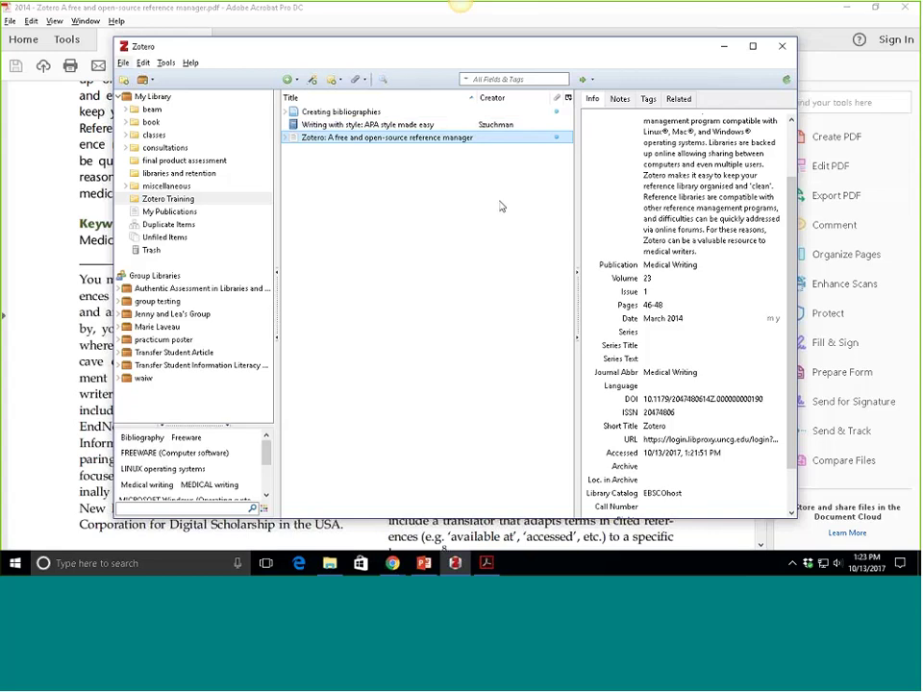
key("alt+Tab")
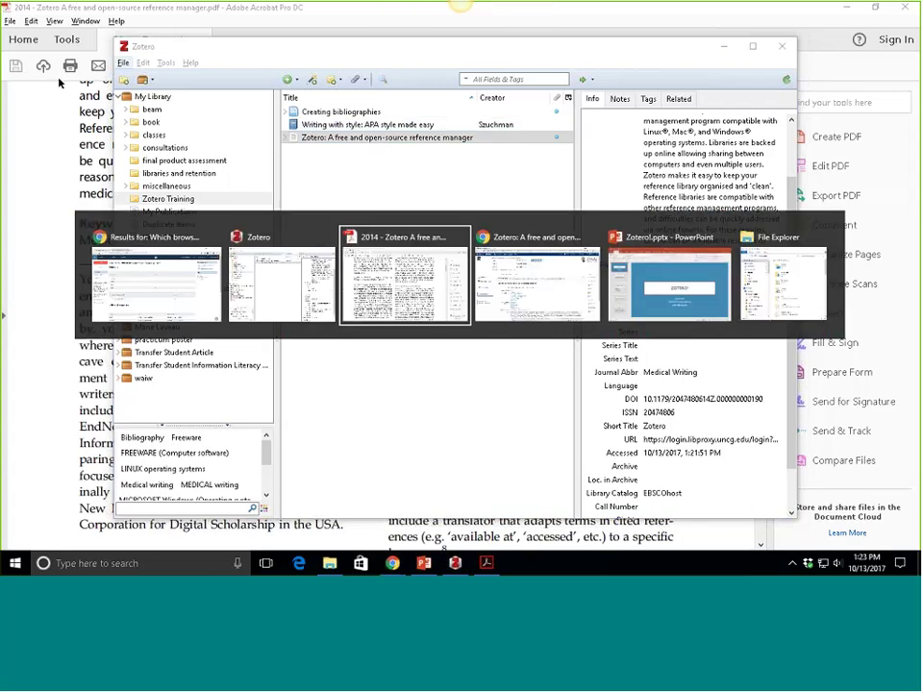
- Open the PDF Full Text of 'Digital Tools: Zotero and Omeka' from the EBSCOhost results
key("alt+Tab")
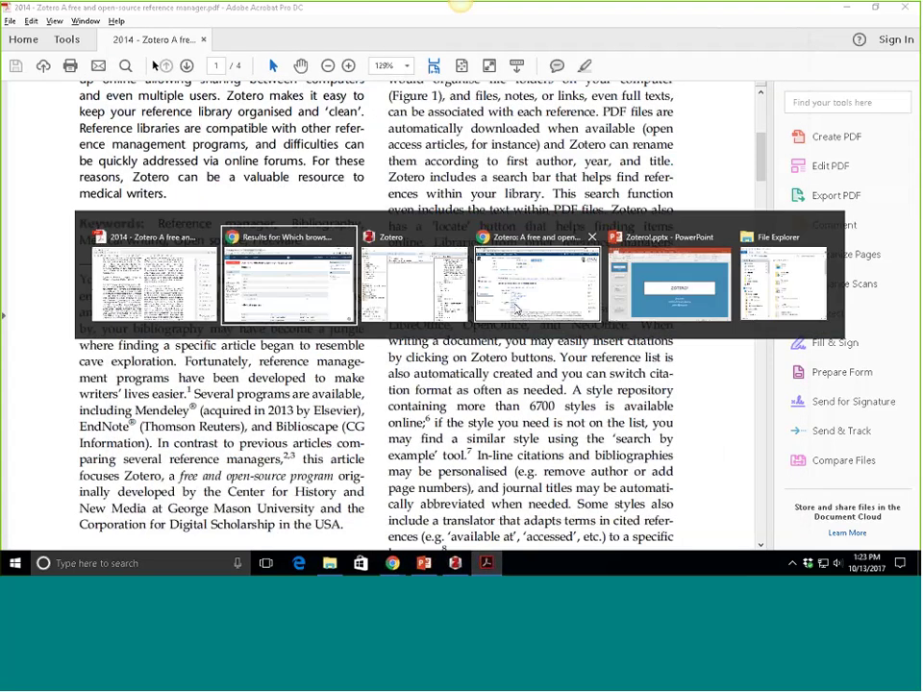
left_click(492, 293)
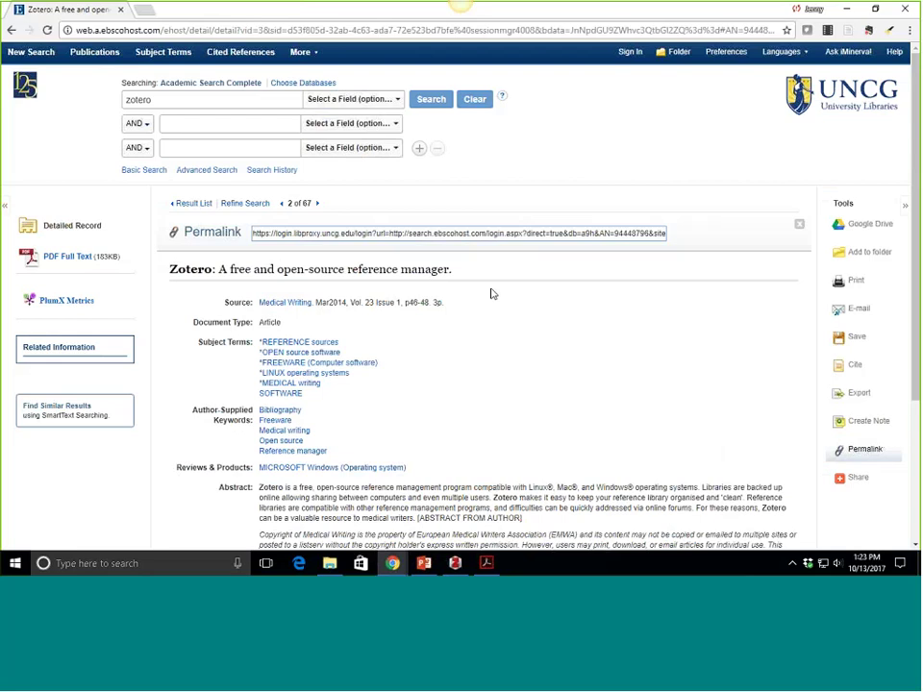
key("alt+Left")
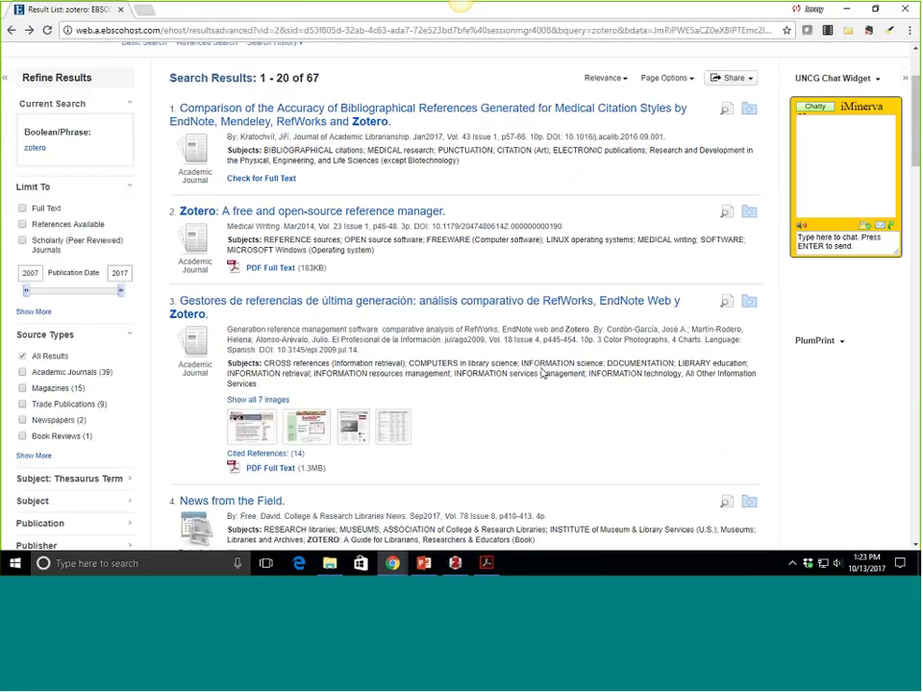
scroll(541, 373, "down", 5)
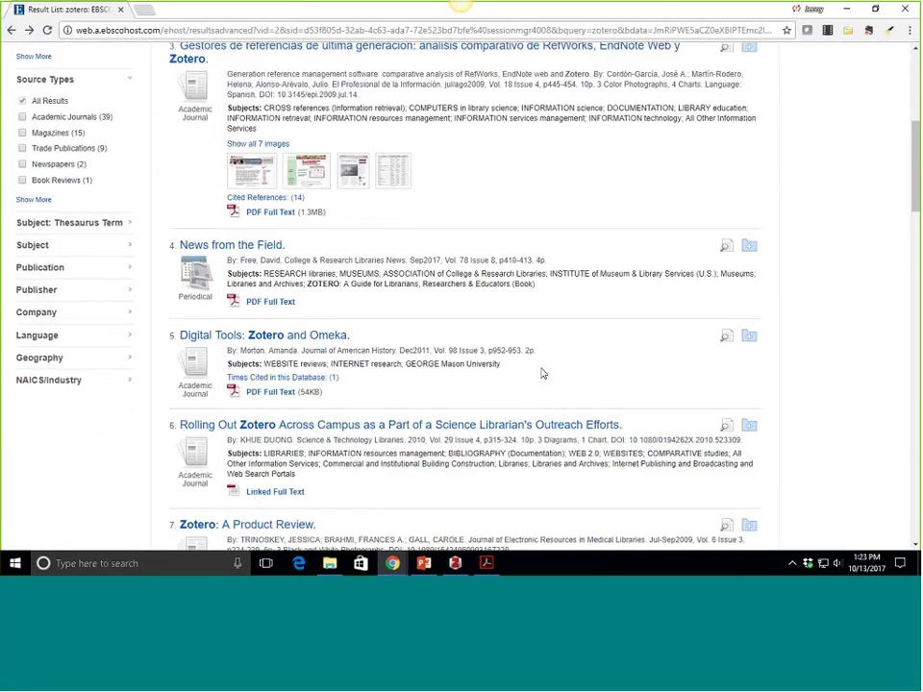
scroll(542, 373, "down", 1)
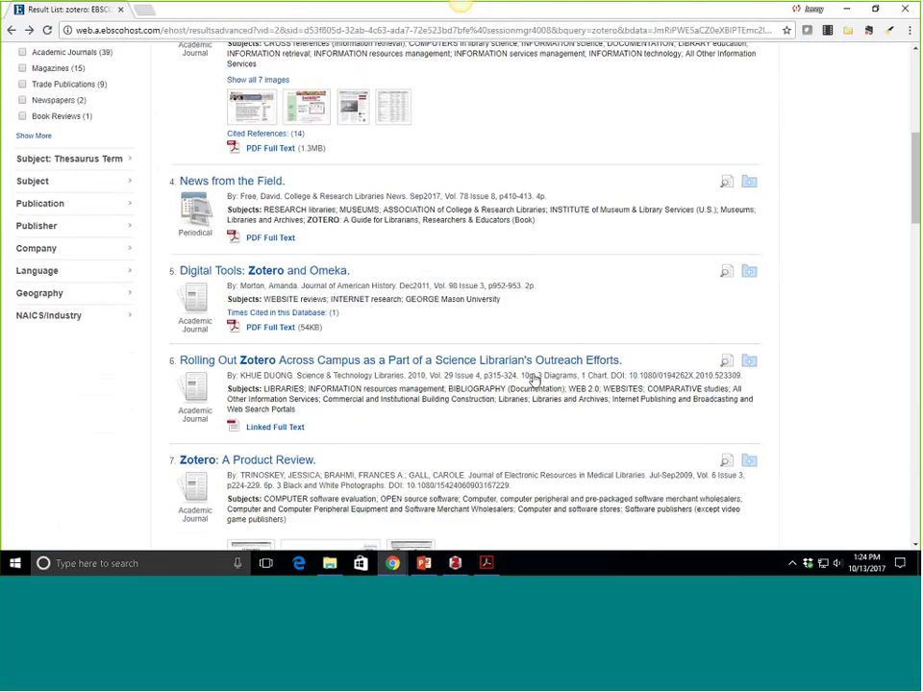
left_click(272, 328)
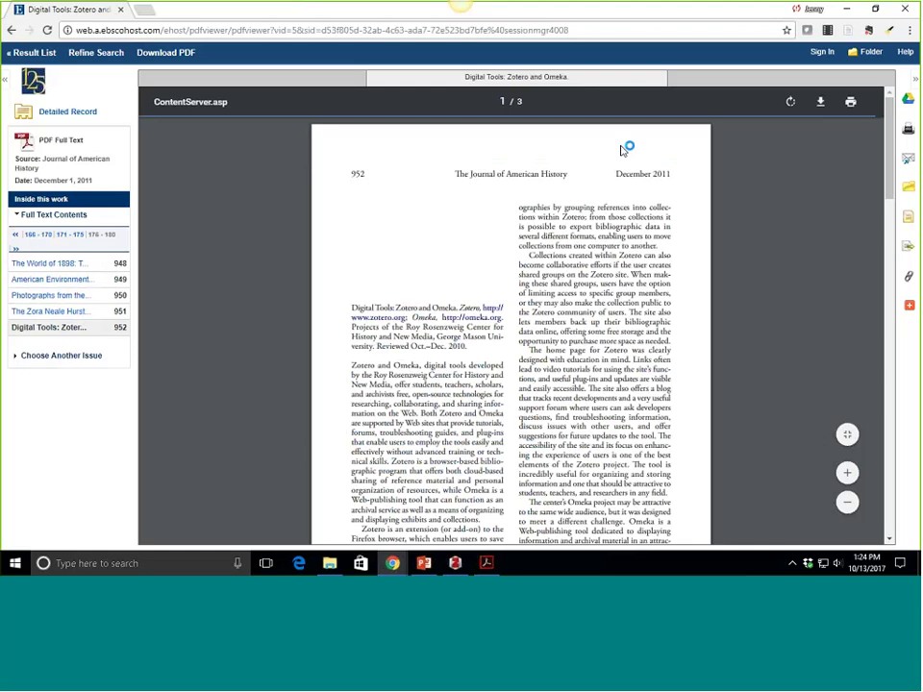
- Download the PDF to the Desktop as americanhistory.pdf
left_click(820, 102)
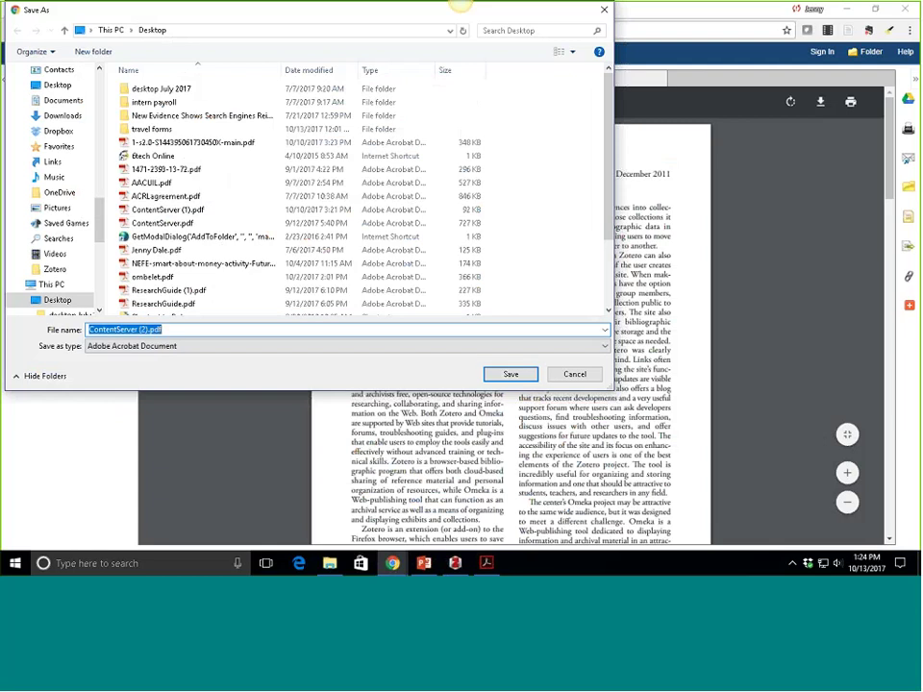
left_click(170, 330)
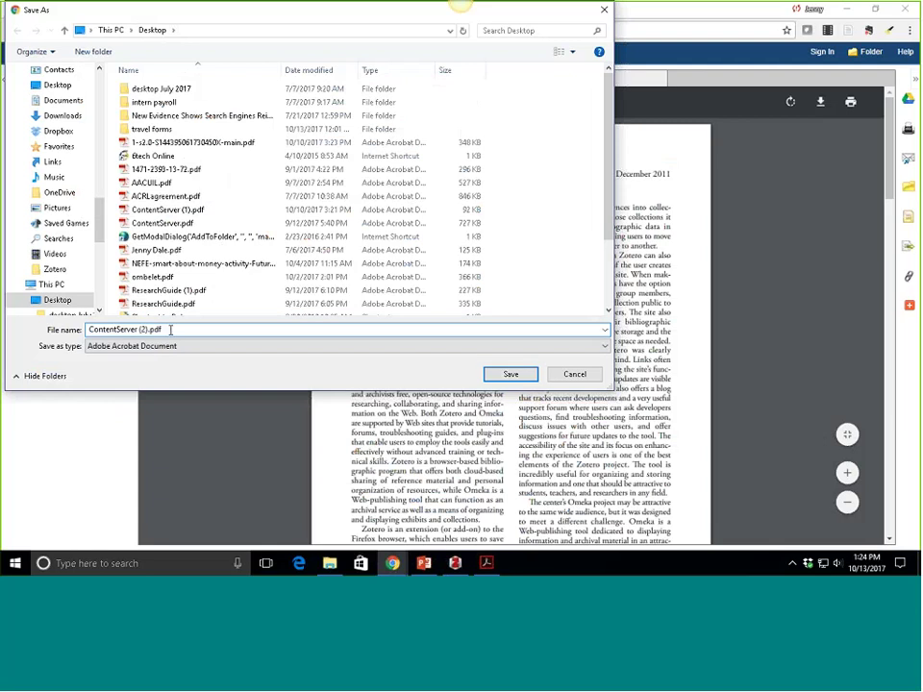
double_click(170, 330)
type("a")
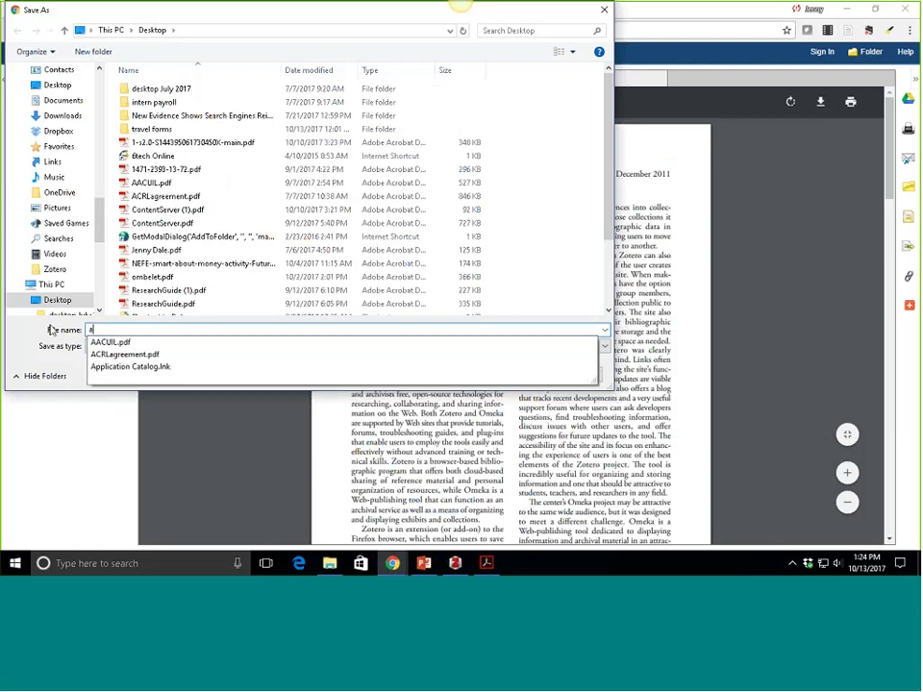
type("mericanhistor")
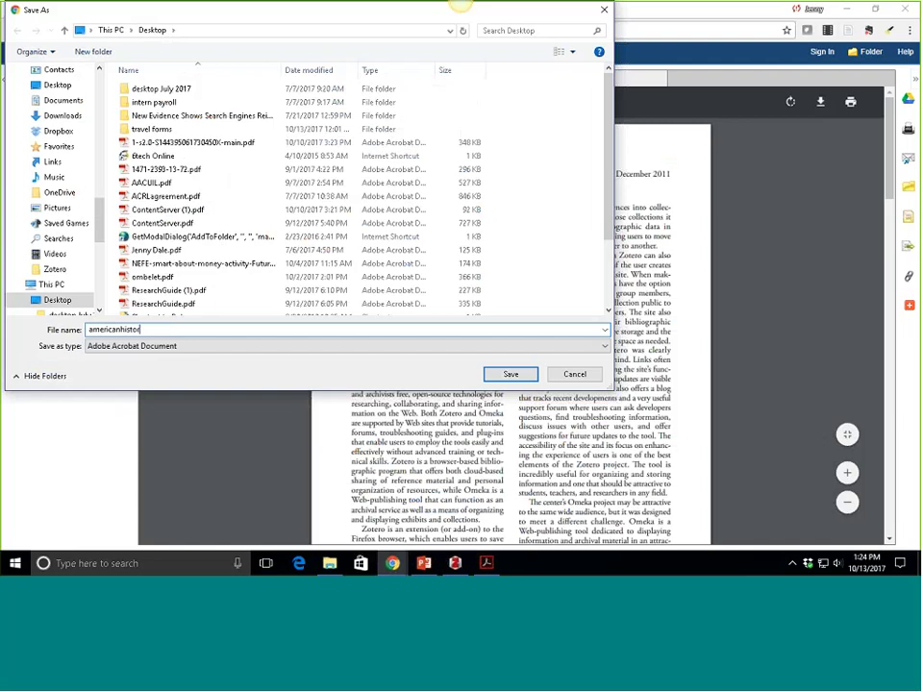
type("y")
key("Return")
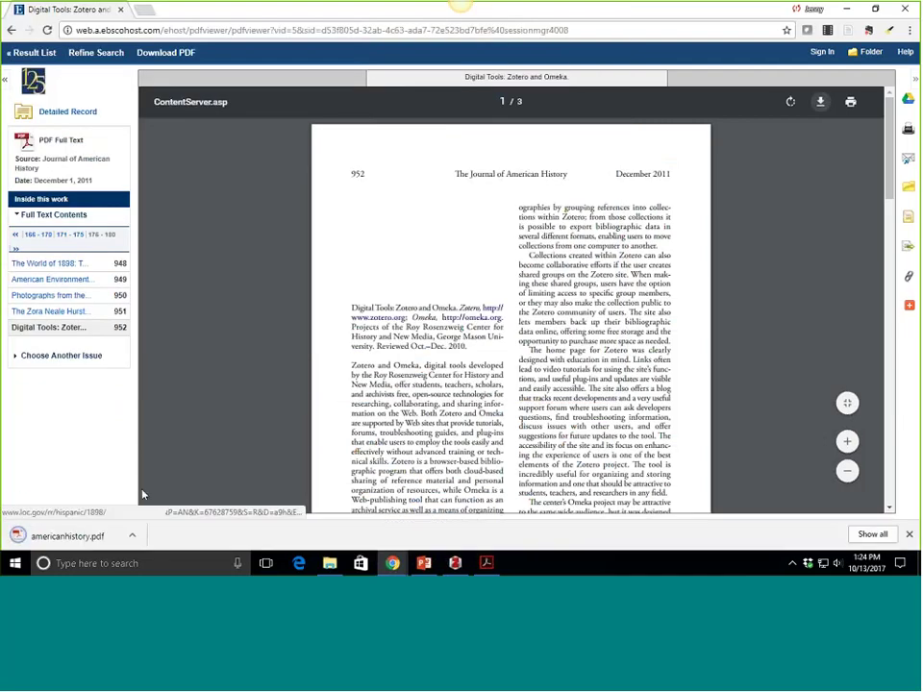
left_click(330, 566)
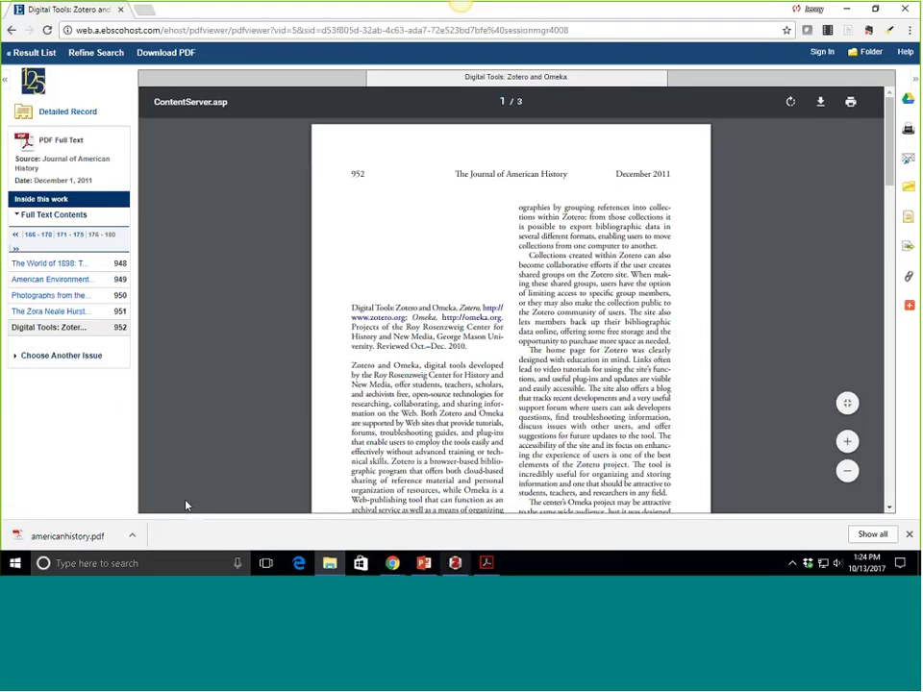
- Drag americanhistory.pdf from the Desktop into the Zotero Training collection and select the new PDF item
left_click(458, 568)
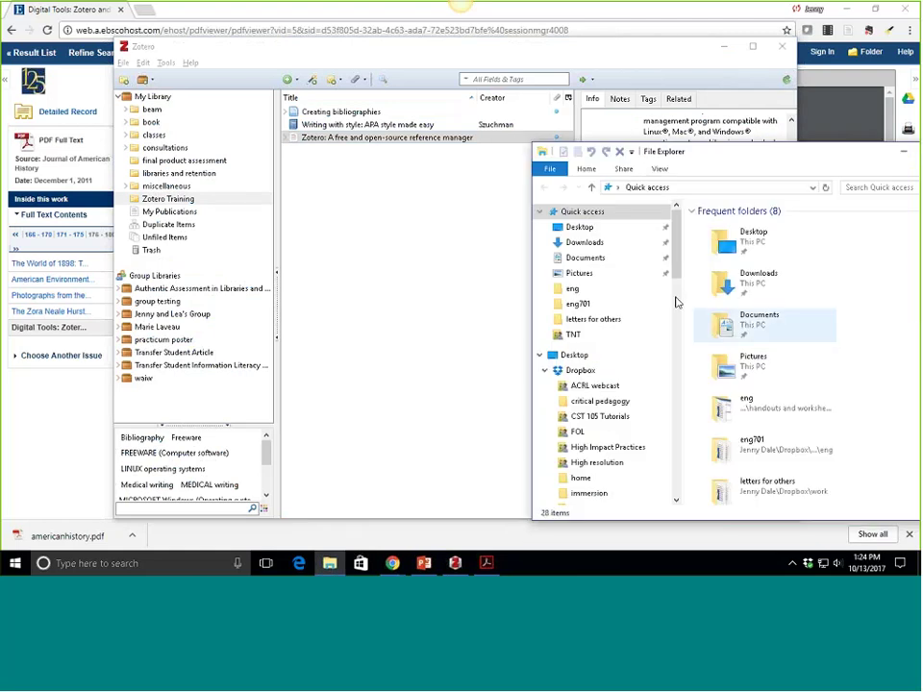
double_click(741, 241)
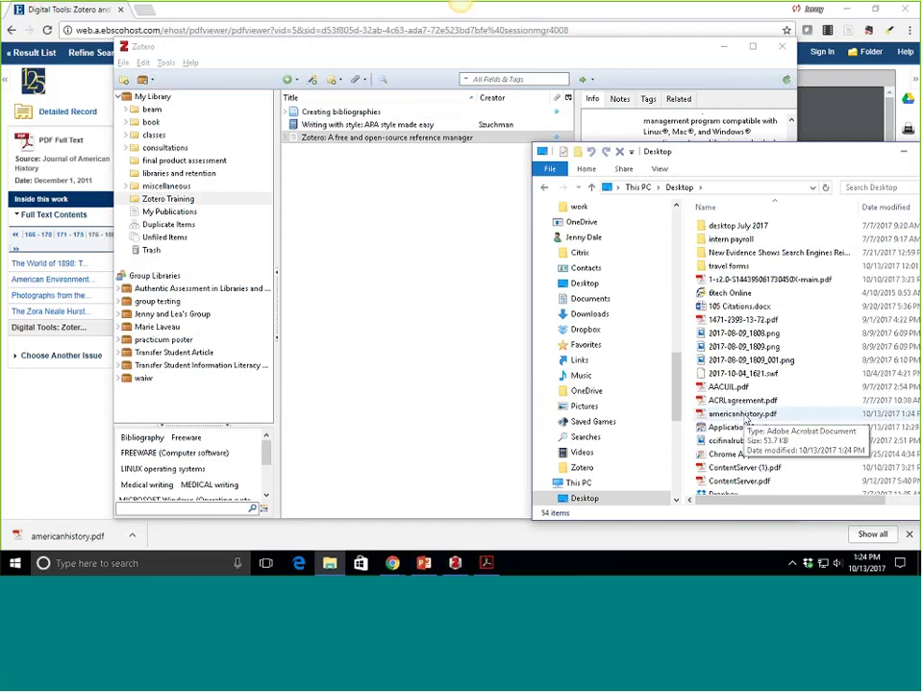
left_click_drag(746, 421, 369, 216)
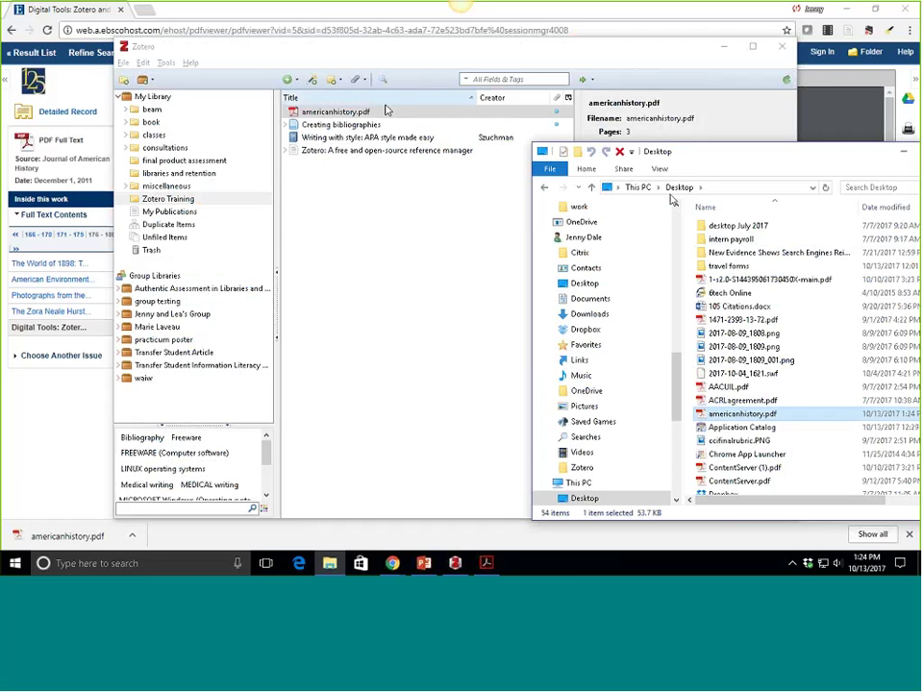
left_click(413, 202)
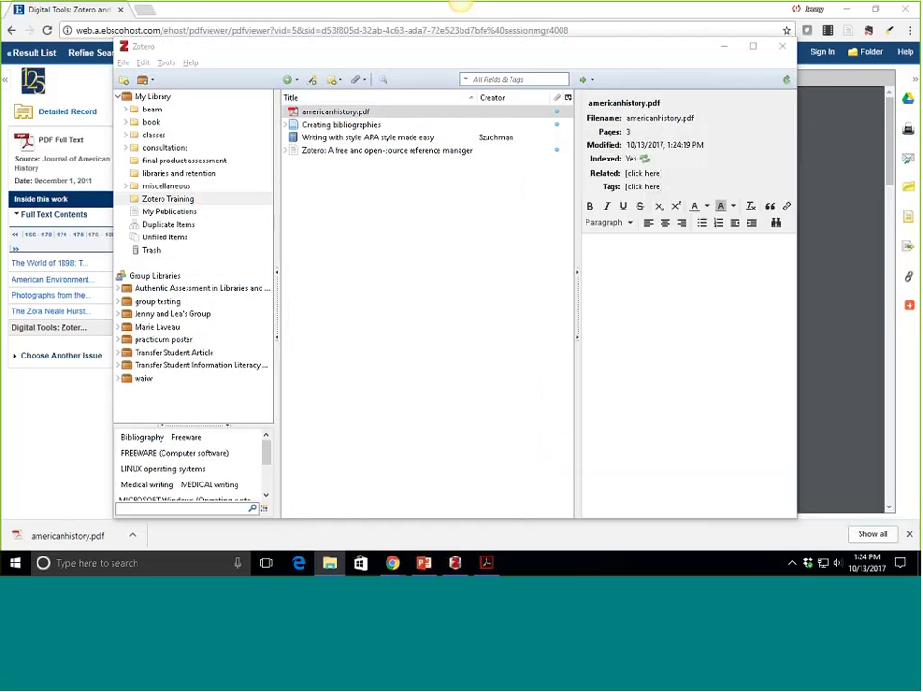
left_click(343, 113)
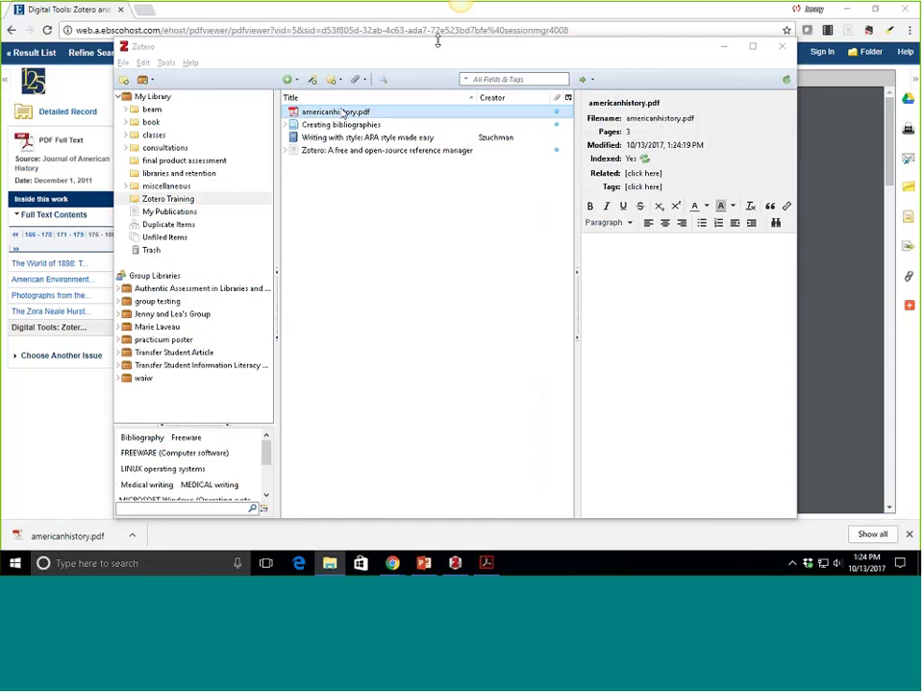
- Retrieve metadata for americanhistory.pdf to create the 'Digital Tools: Zotero and Omeka' parent article, then collapse it
right_click(336, 114)
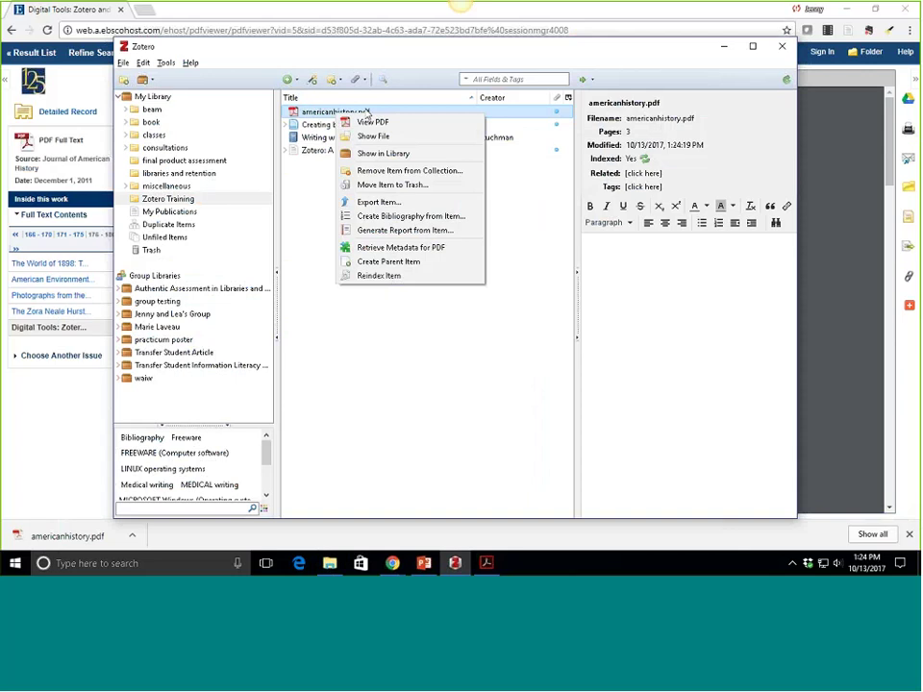
left_click(413, 249)
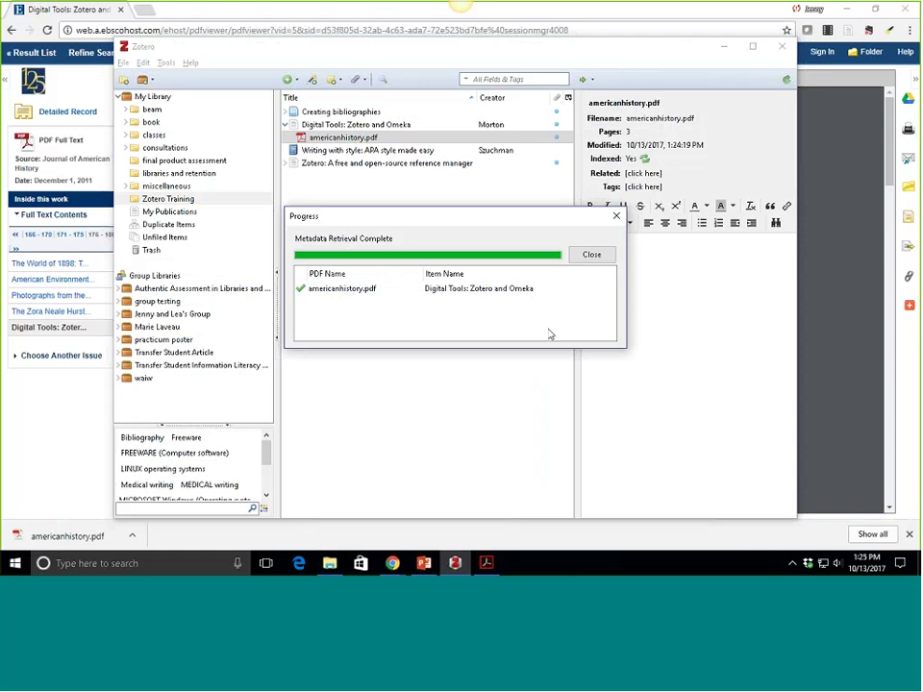
left_click(618, 220)
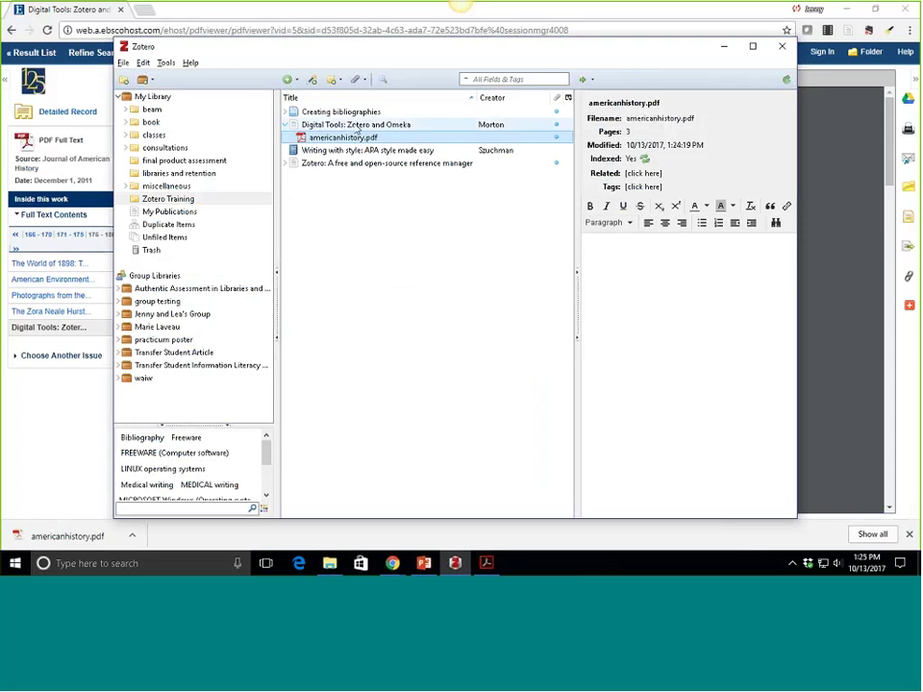
left_click(358, 126)
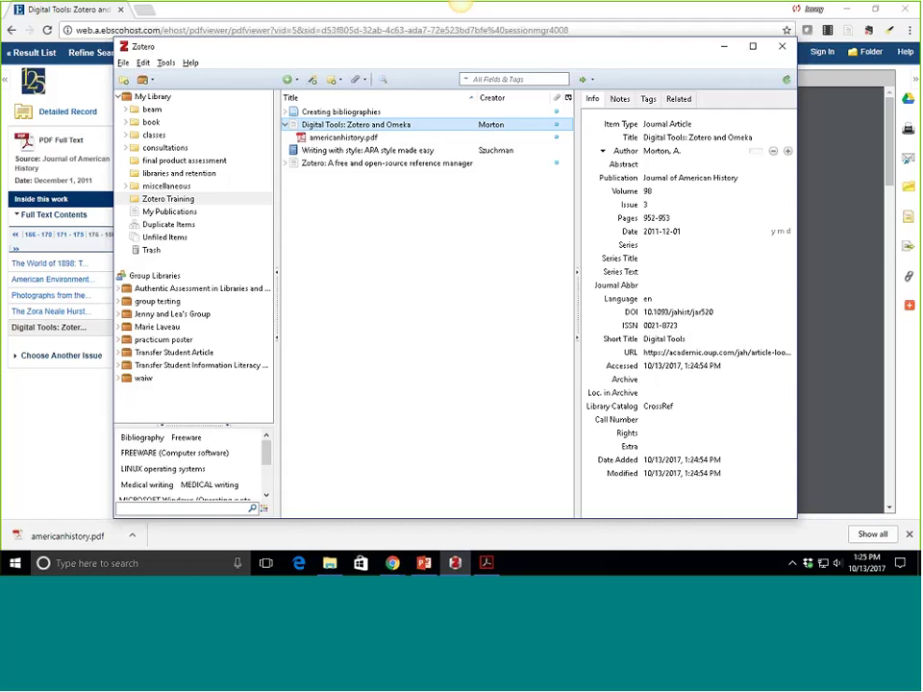
key("Left")
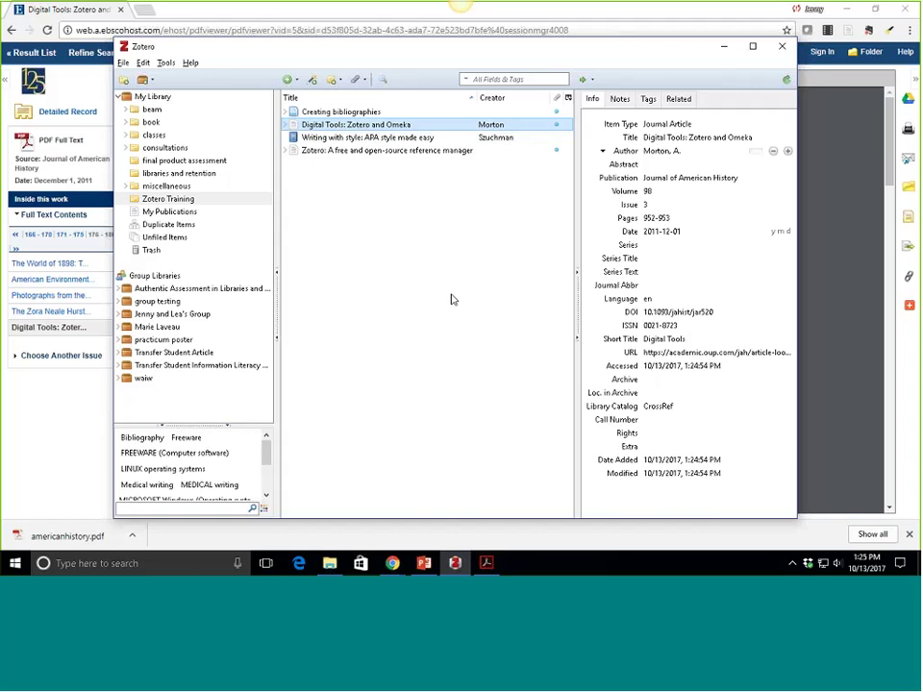
- Create a bibliography from the Zotero Training collection using APA 6th edition, Bibliography output, Save as RTF
right_click(186, 199)
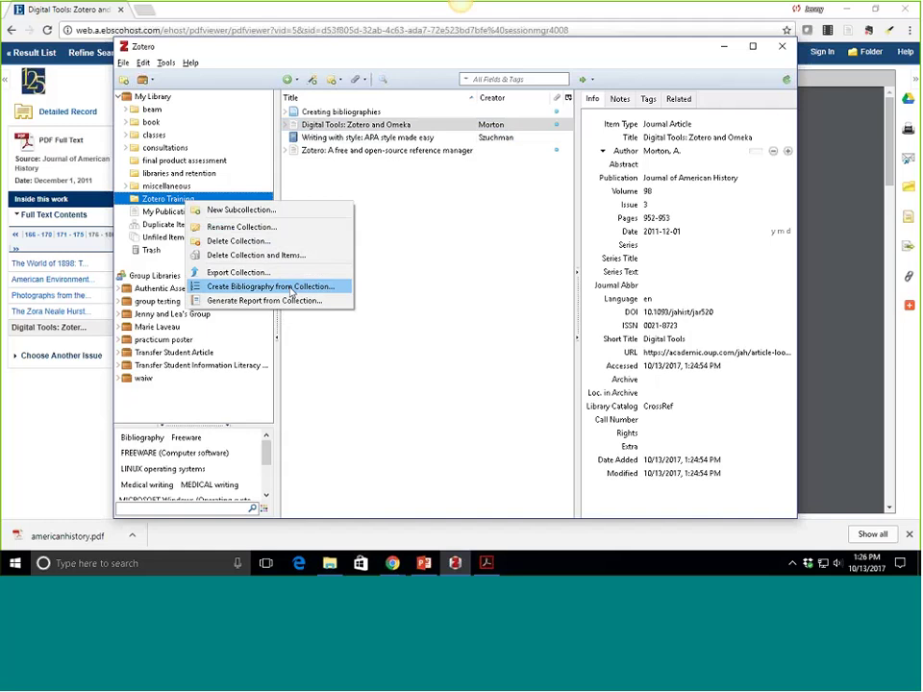
left_click(292, 291)
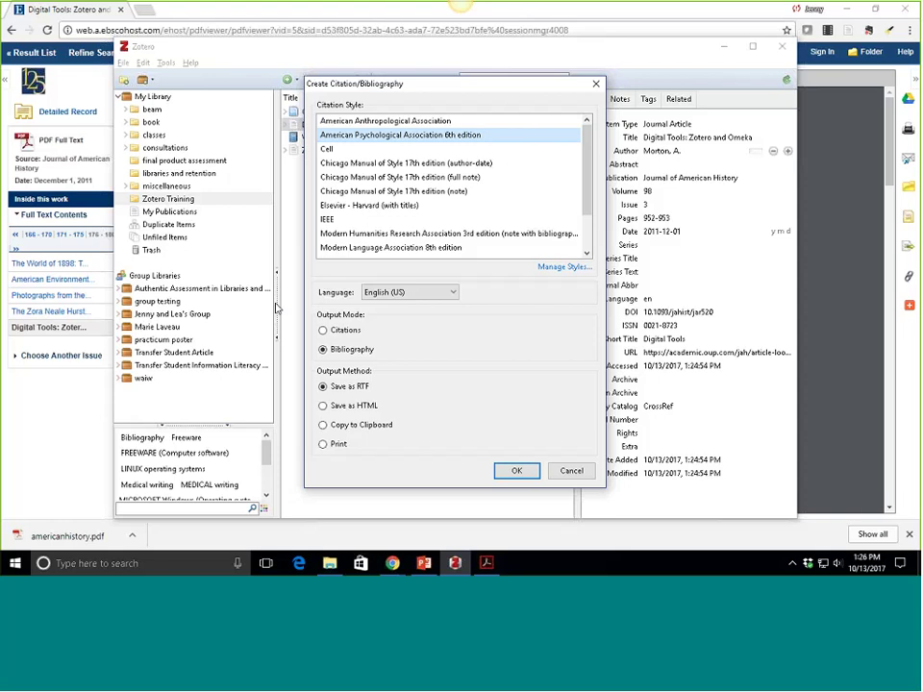
scroll(585, 219, "down", 1)
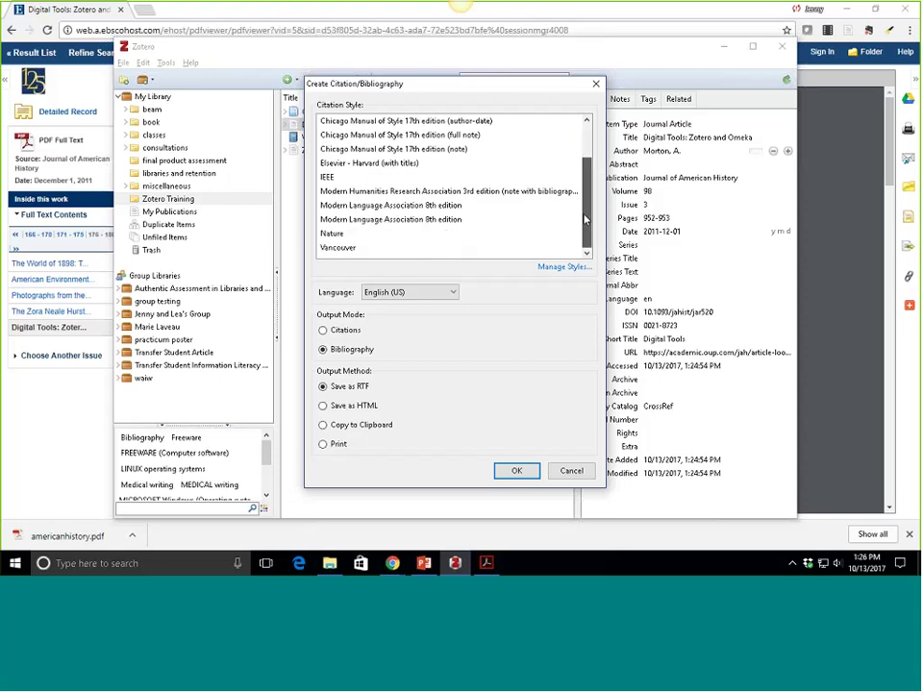
scroll(585, 220, "up", 1)
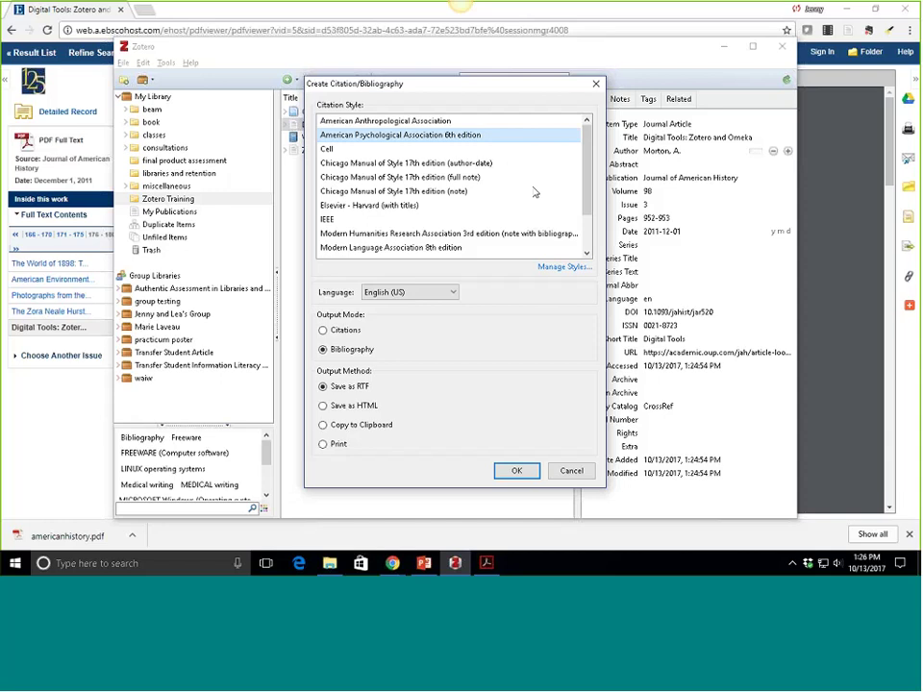
scroll(535, 192, "down", 1)
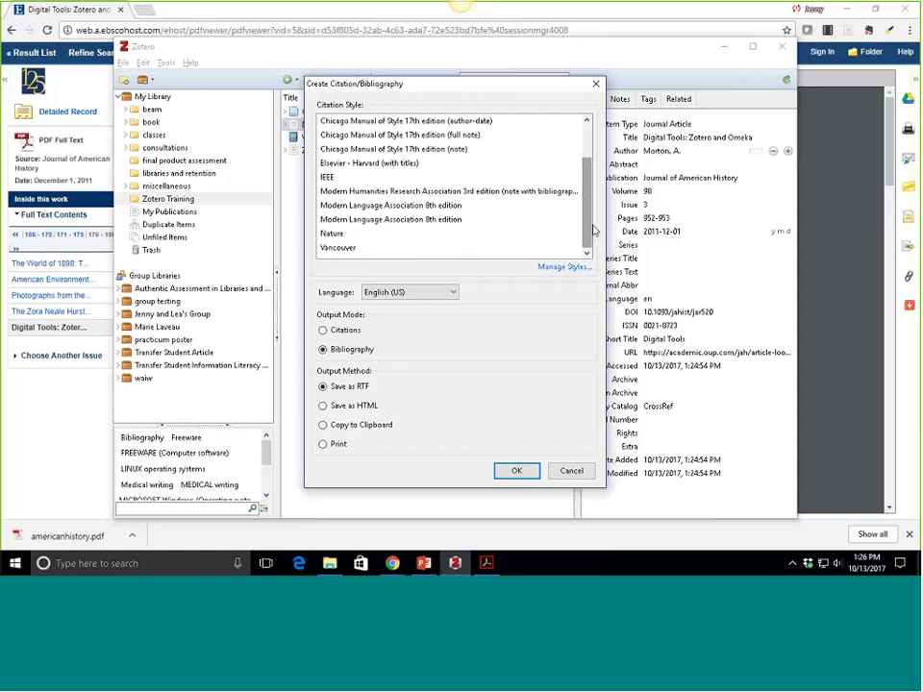
scroll(589, 225, "up", 1)
scroll(589, 226, "up", 2)
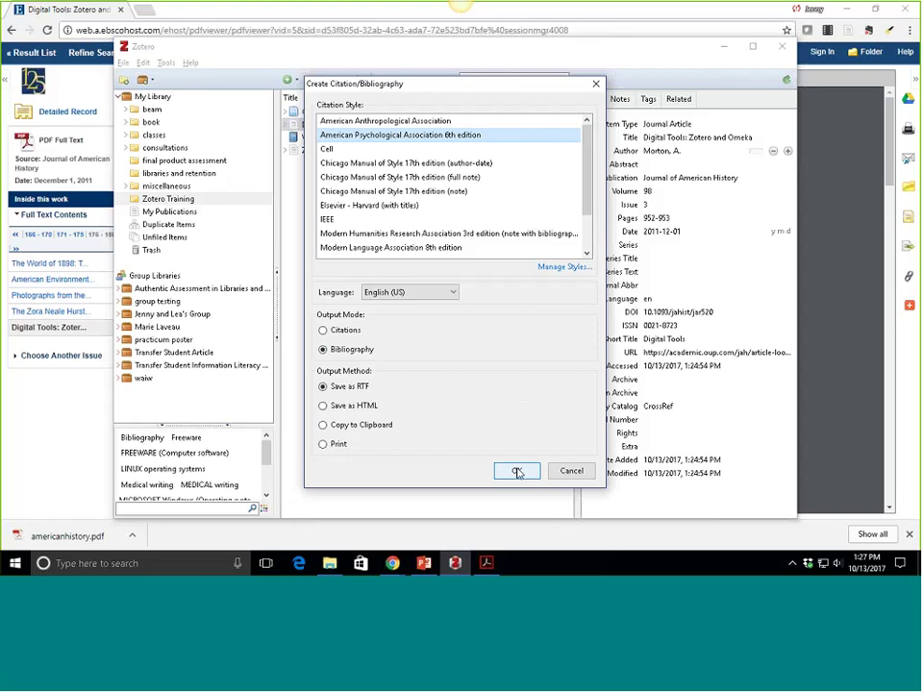
- Save the APA bibliography to the Desktop as Zotero Training.rtf and open it in Word
left_click(517, 471)
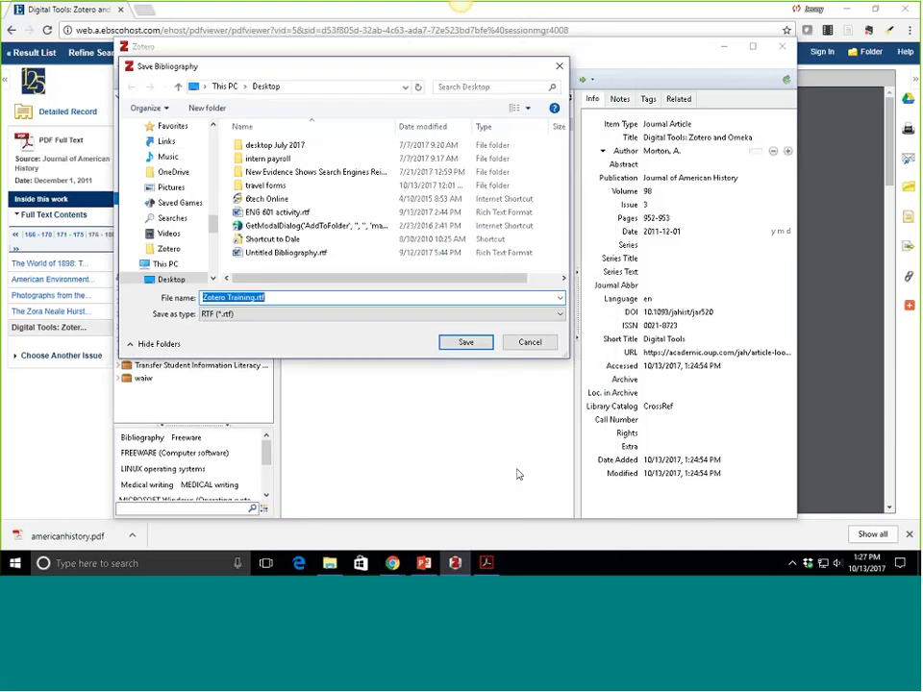
left_click(468, 344)
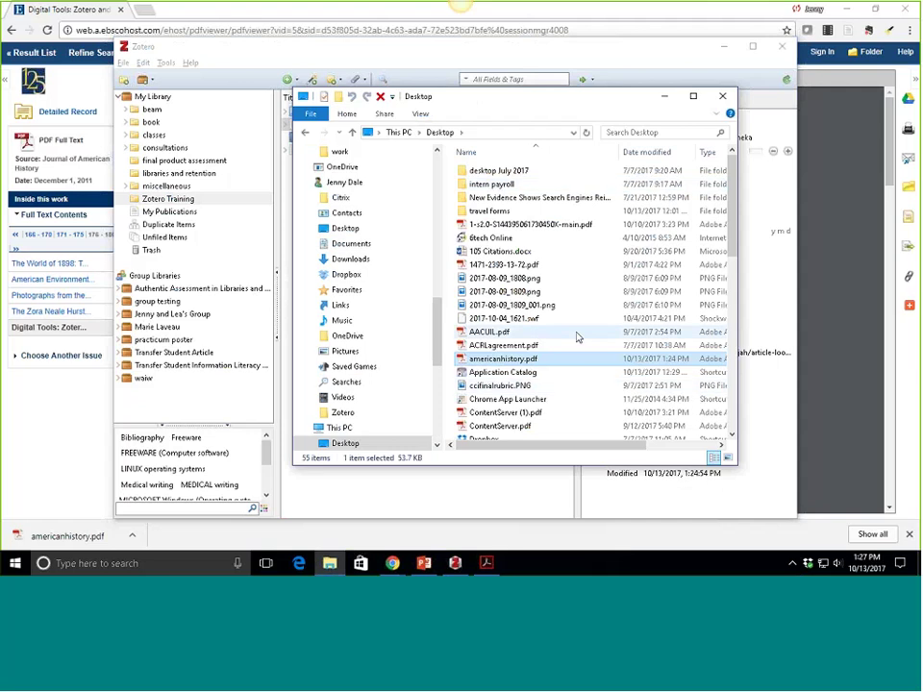
scroll(577, 337, "down", 10)
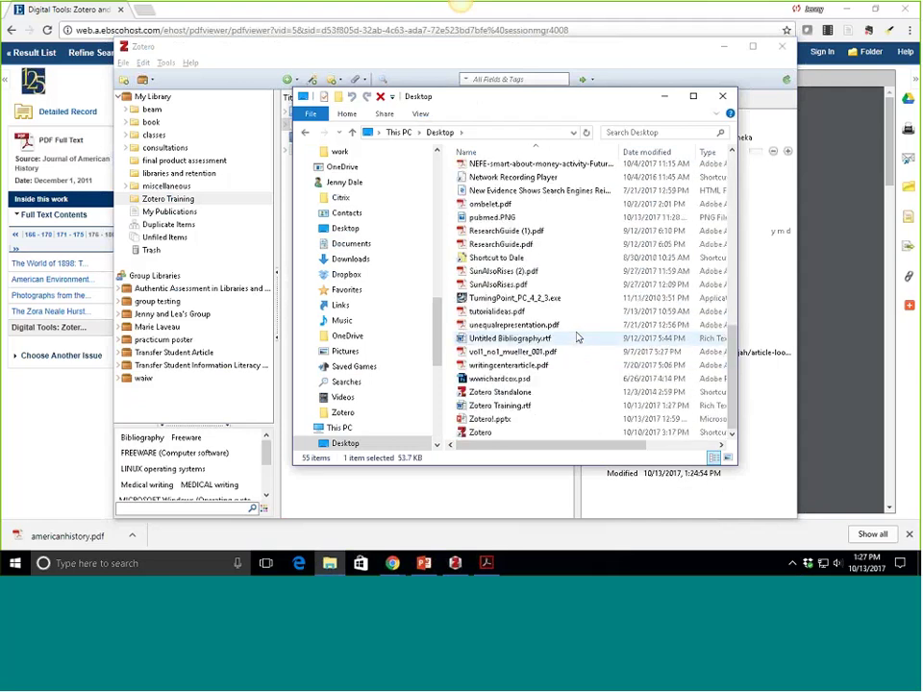
double_click(501, 406)
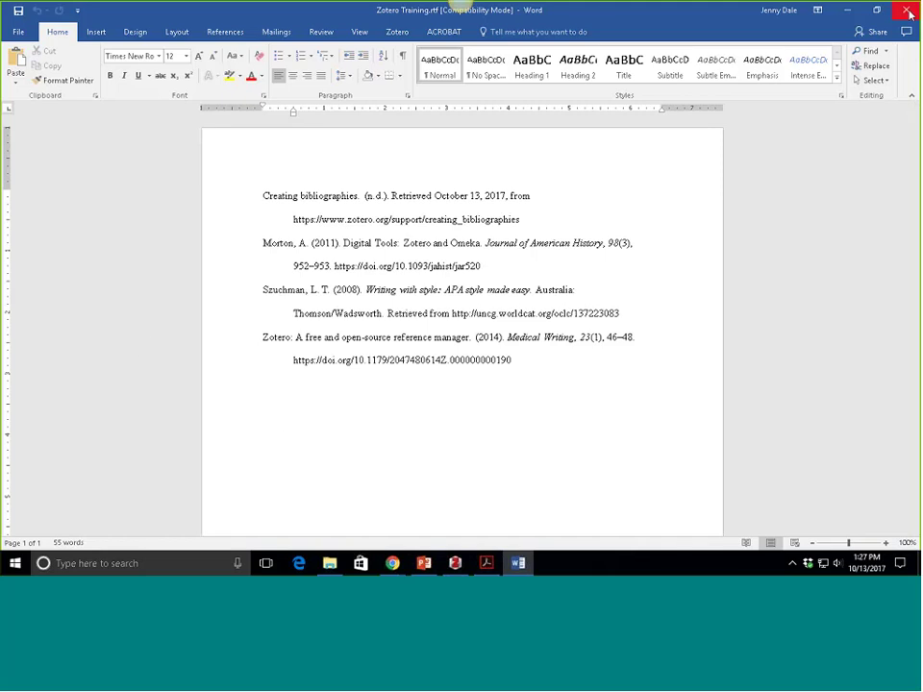
- Close the bibliography document and bring the Zotero library back to the front
key("alt+Tab")
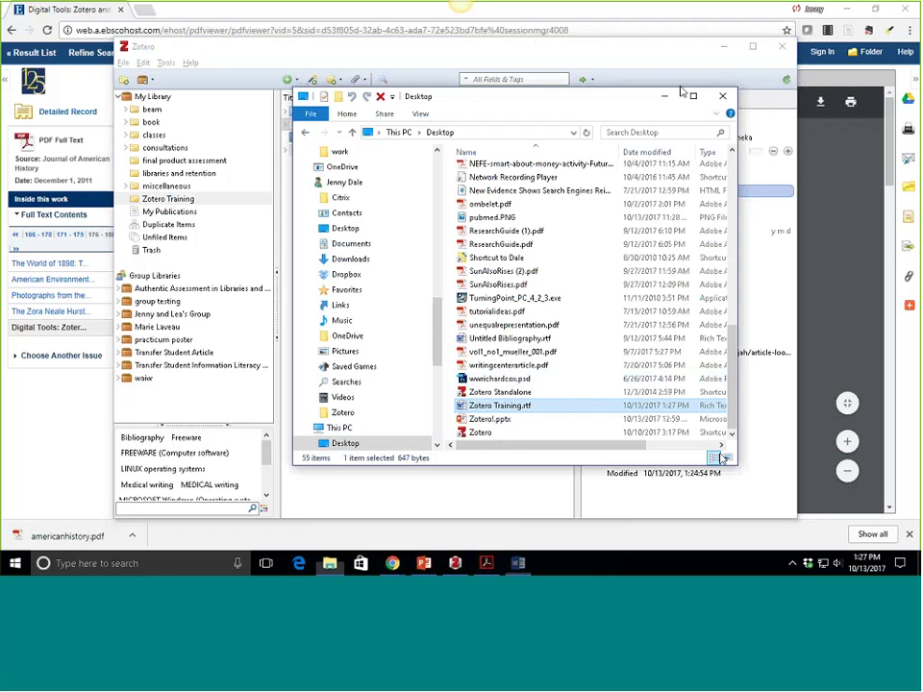
left_click_drag(722, 457, 623, 458)
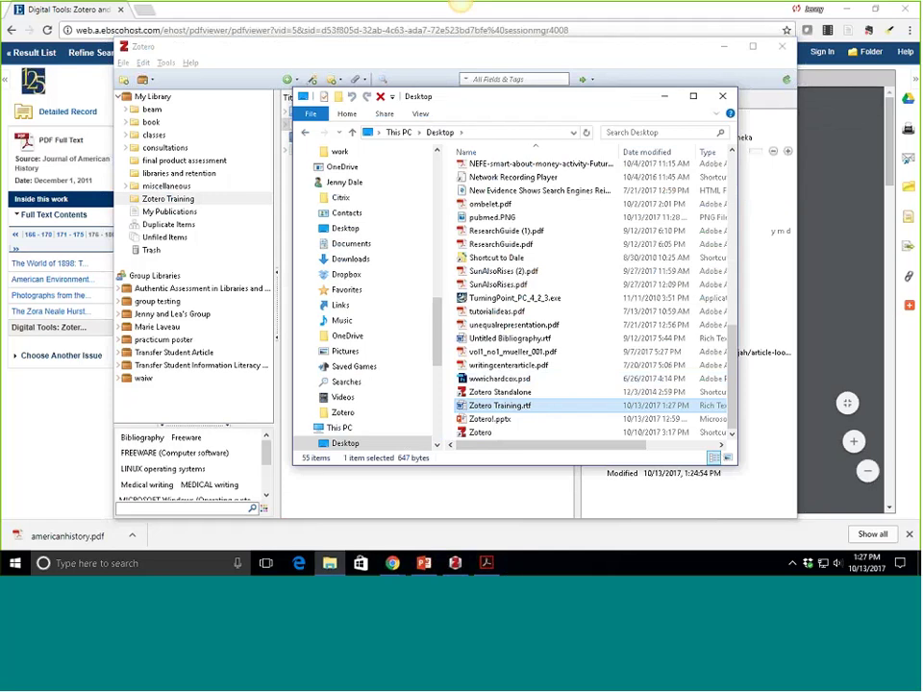
left_click(631, 452)
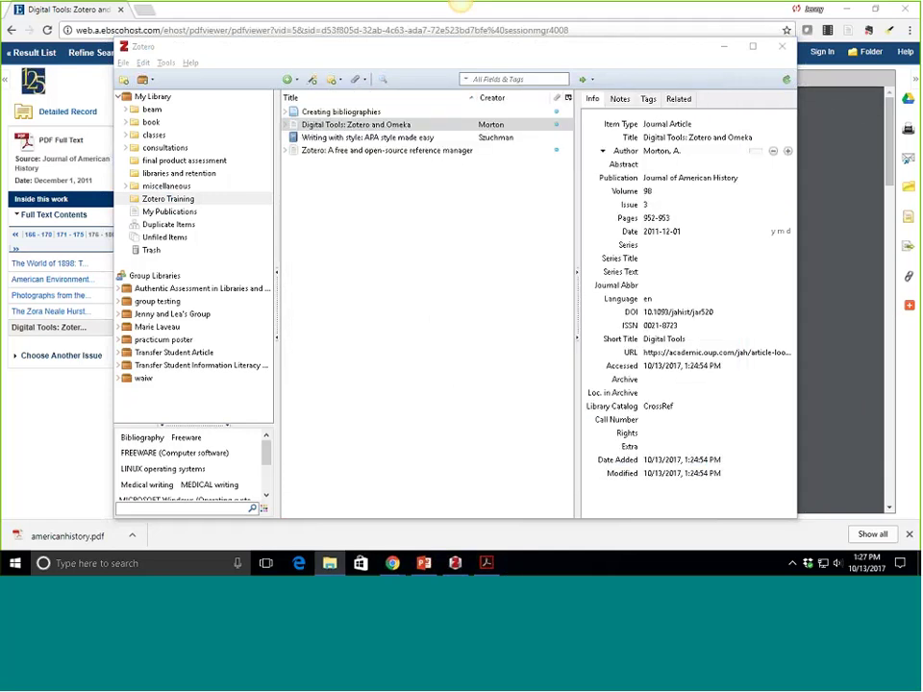
- Change the article title to sentence case: 'Digital tools: Zotero and Omeka'
left_click(335, 127)
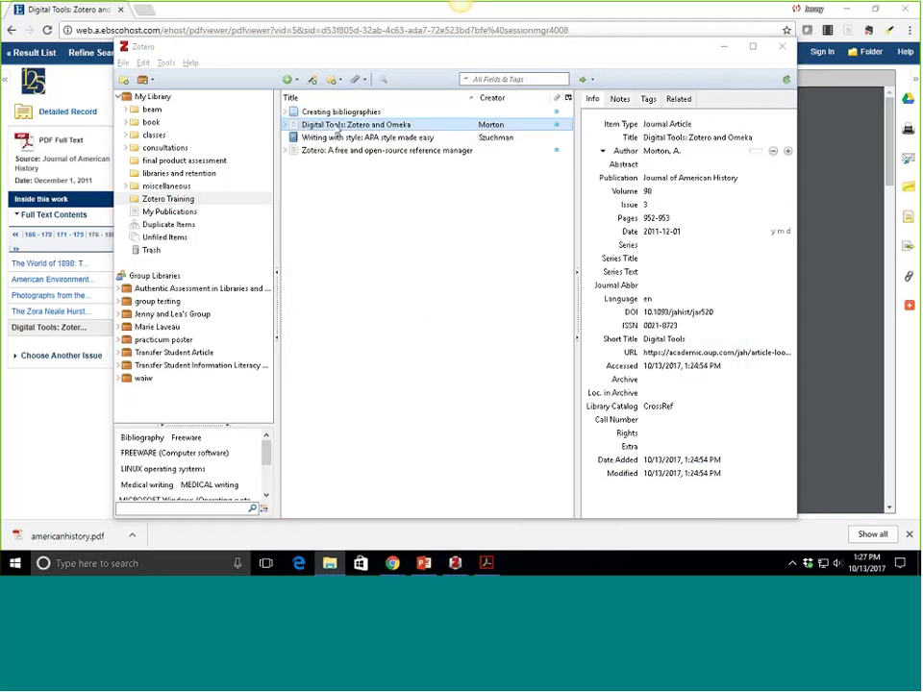
left_click(671, 140)
left_click(671, 140)
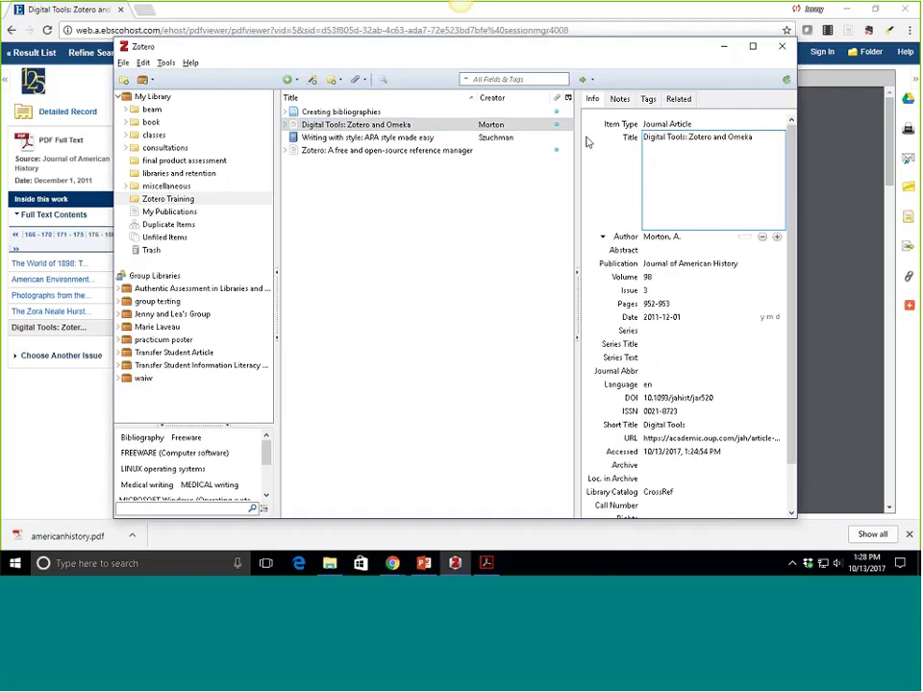
left_click(590, 143)
left_click(669, 141)
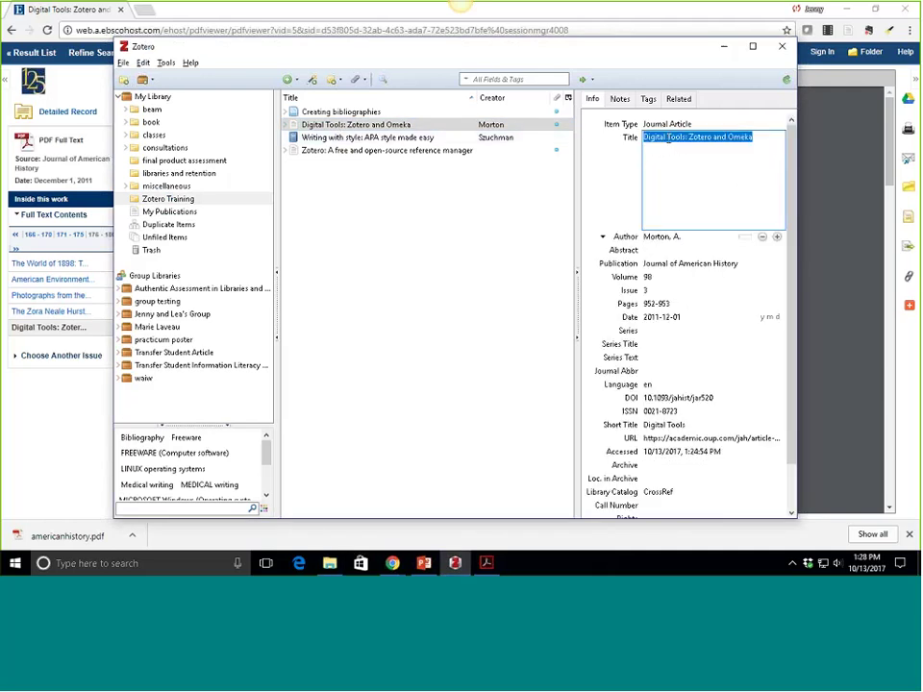
key("shift+Tab")
key("Tab")
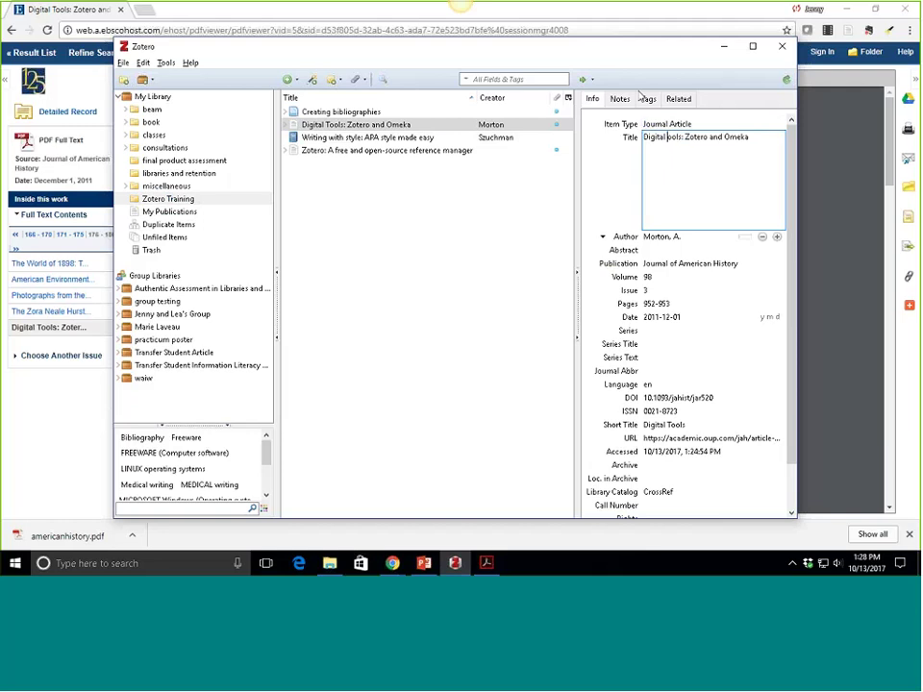
type("t")
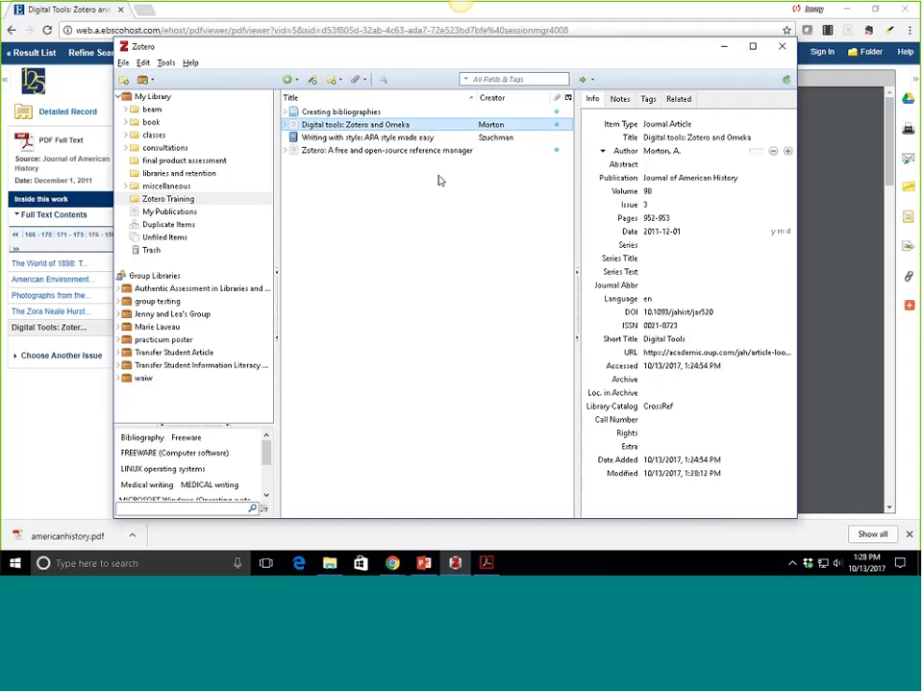
- Launch Word 2016 from the Windows search
left_click(245, 564)
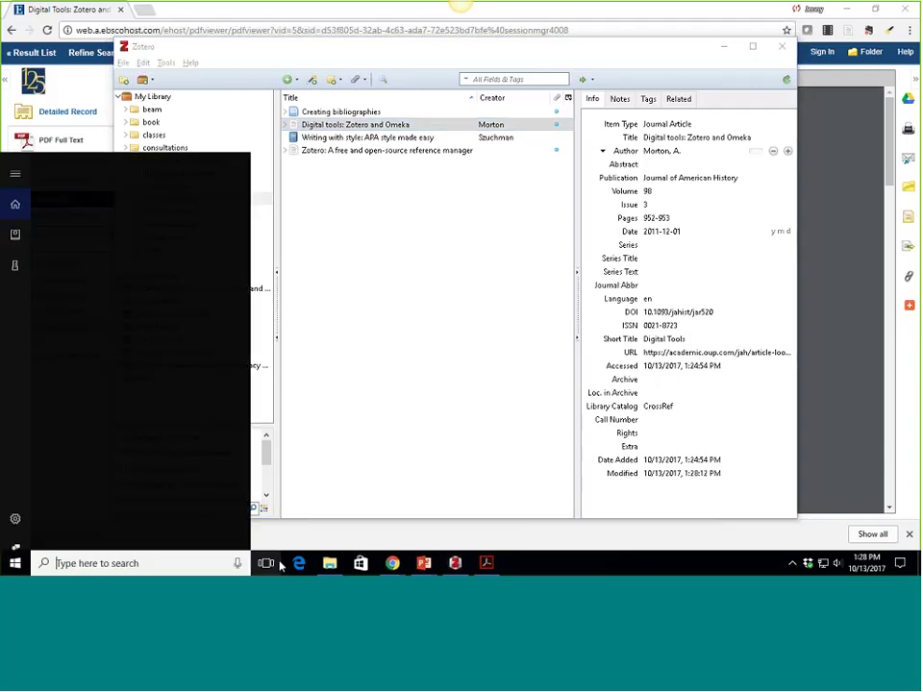
type("worl")
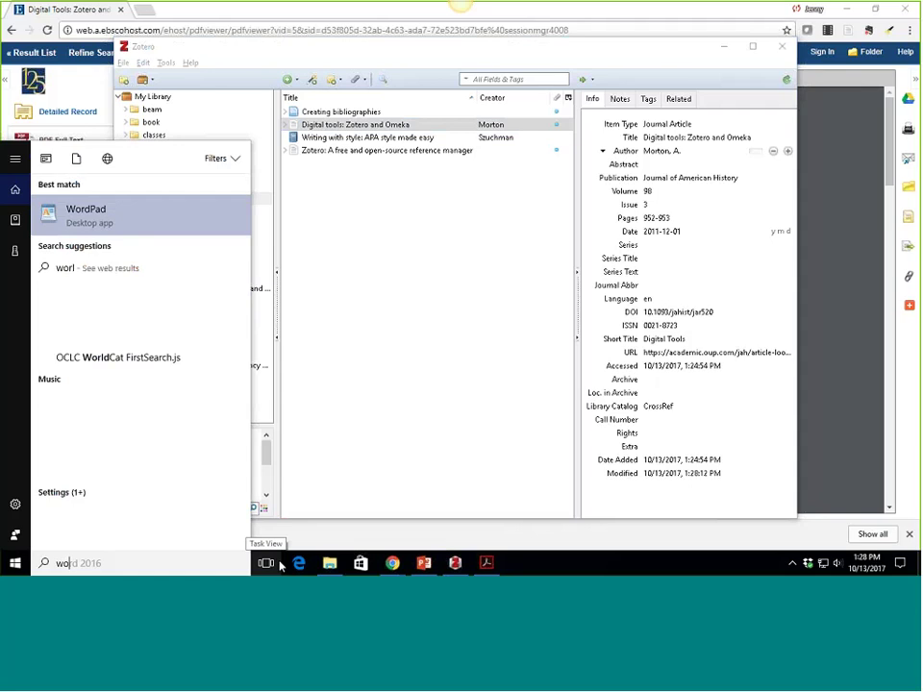
key("BackSpace")
type("d")
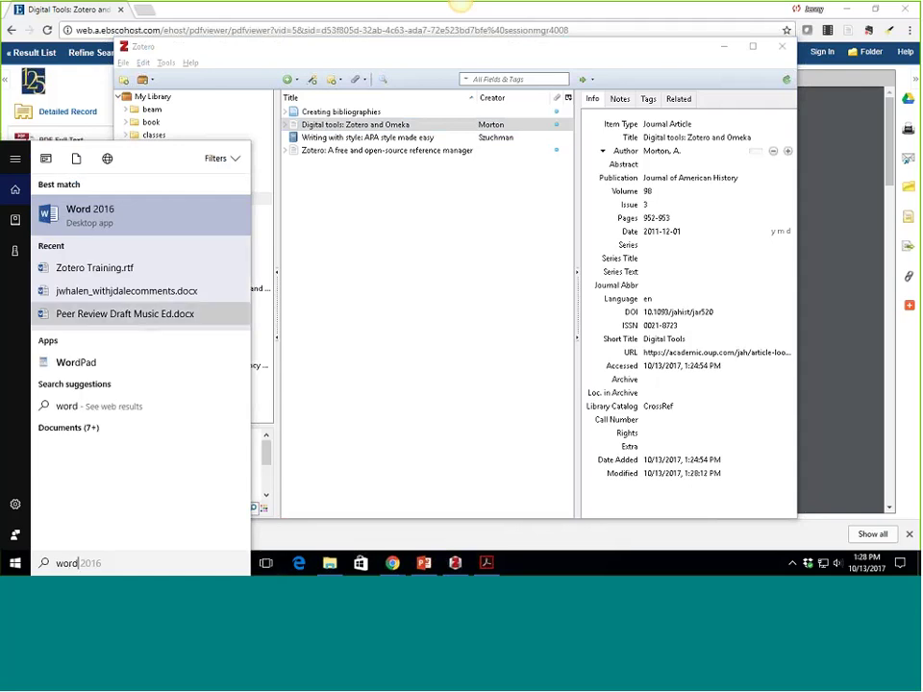
key("Return")
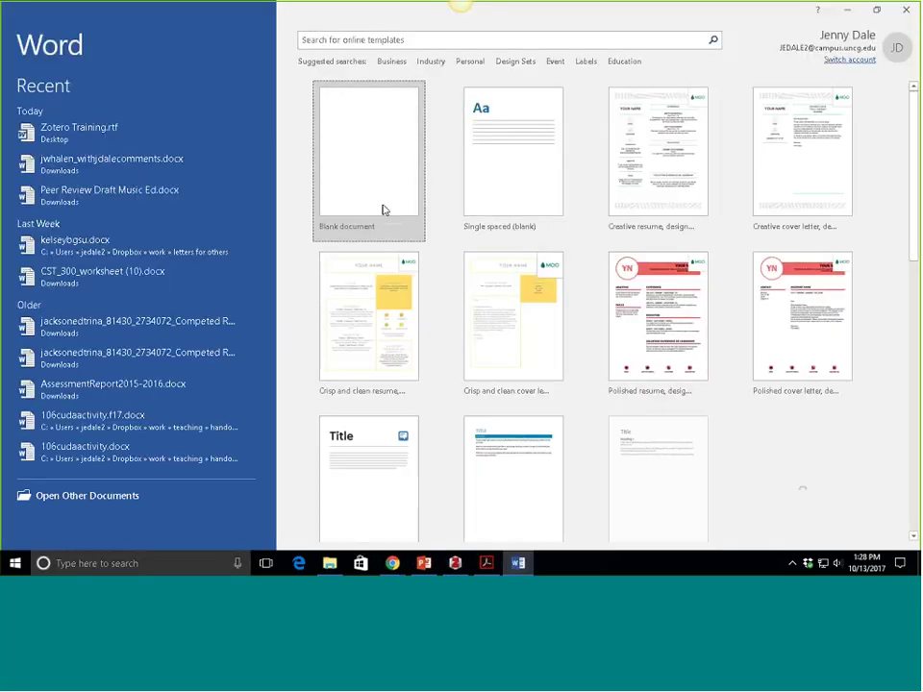
- Create a blank Word document and show the Zotero ribbon tab
left_click(378, 185)
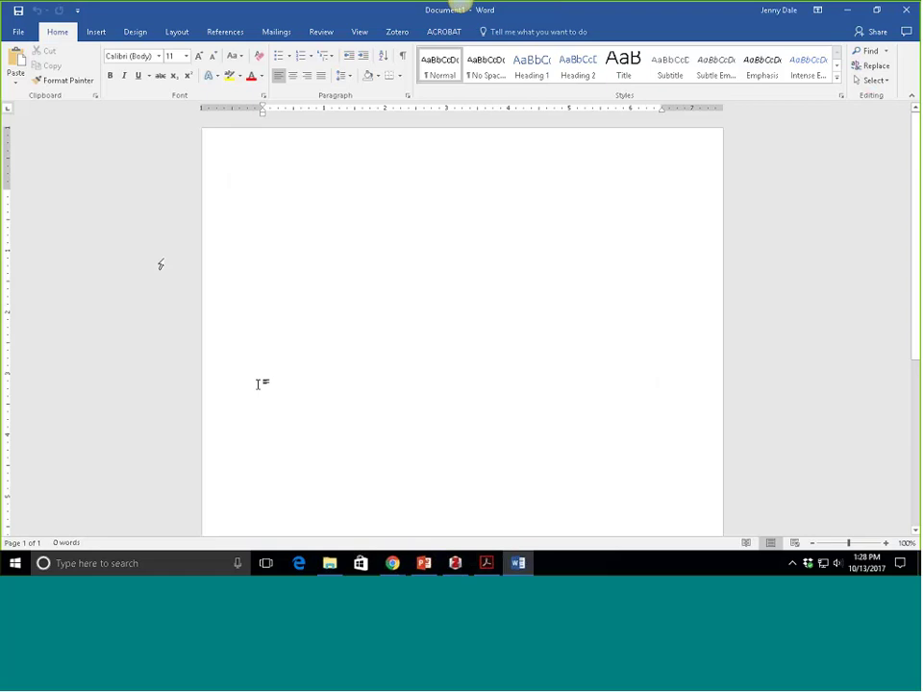
left_click(398, 32)
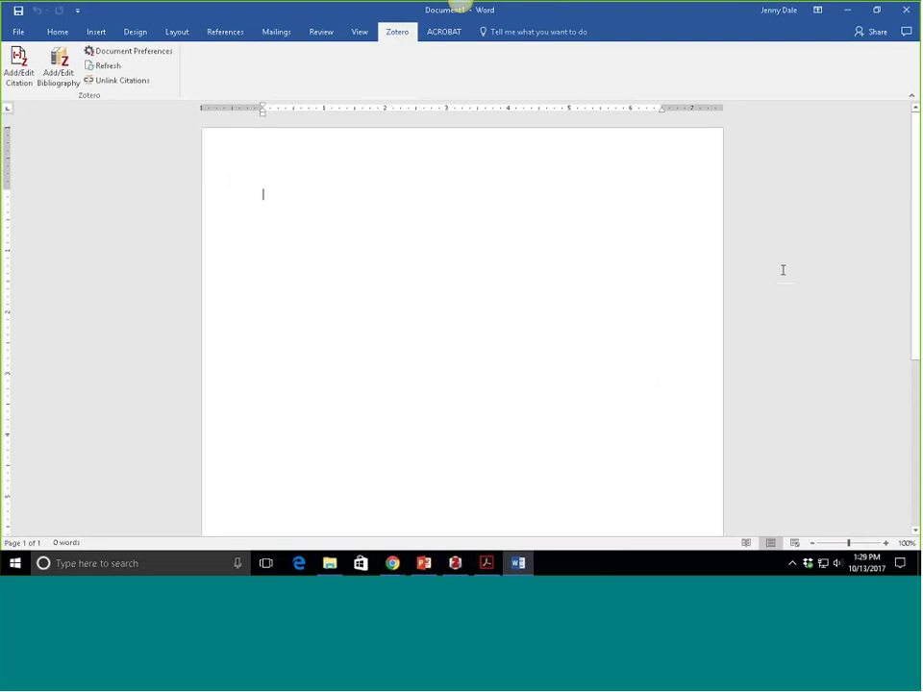
- Type 'Zotero is great! I love how it works, and other people do too' on the first line
type("Zo")
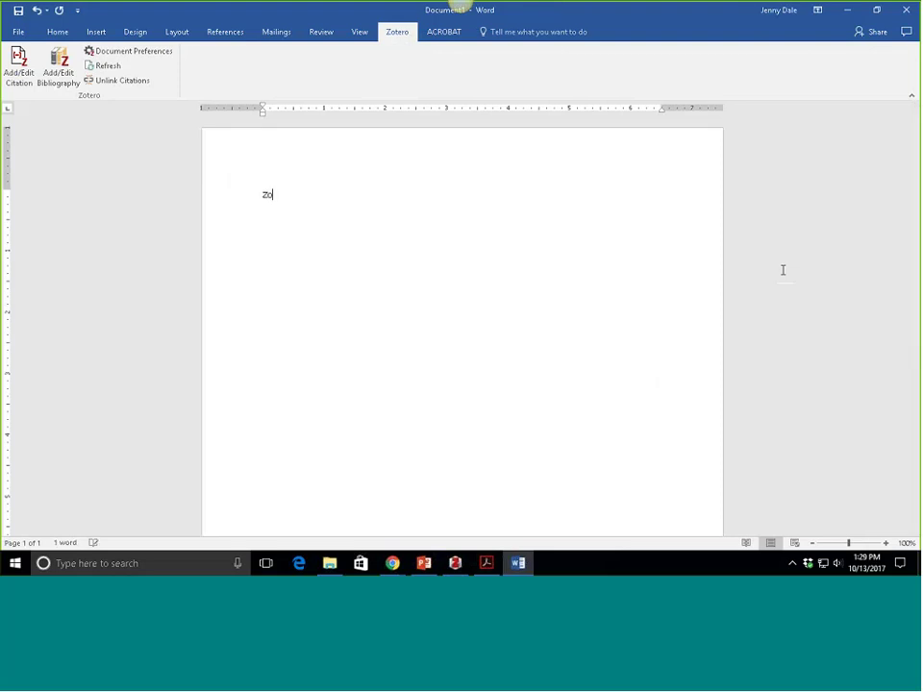
type("tero is great! I lov")
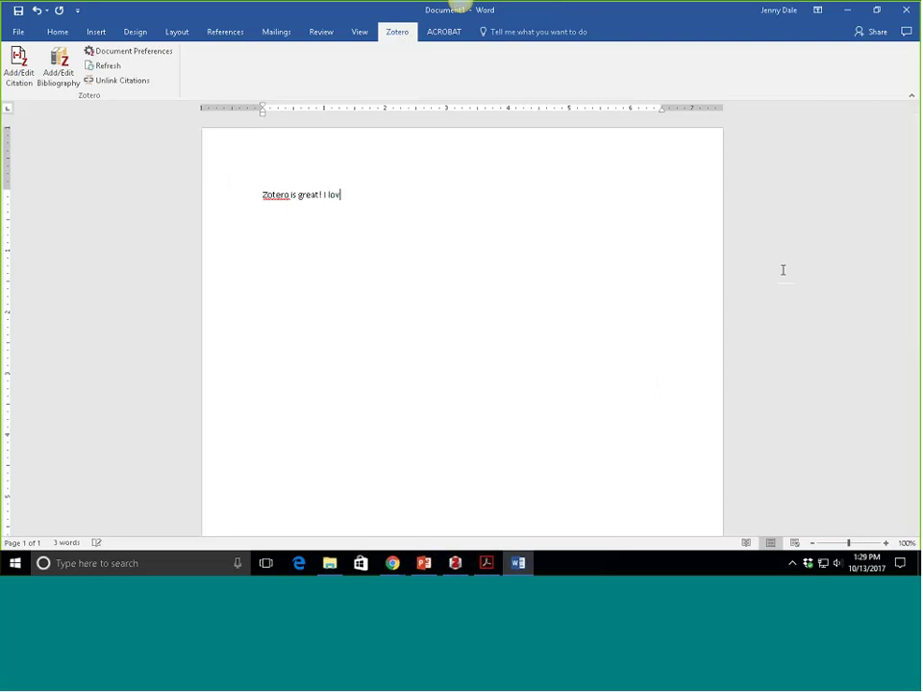
type("e how it works, and other people do too")
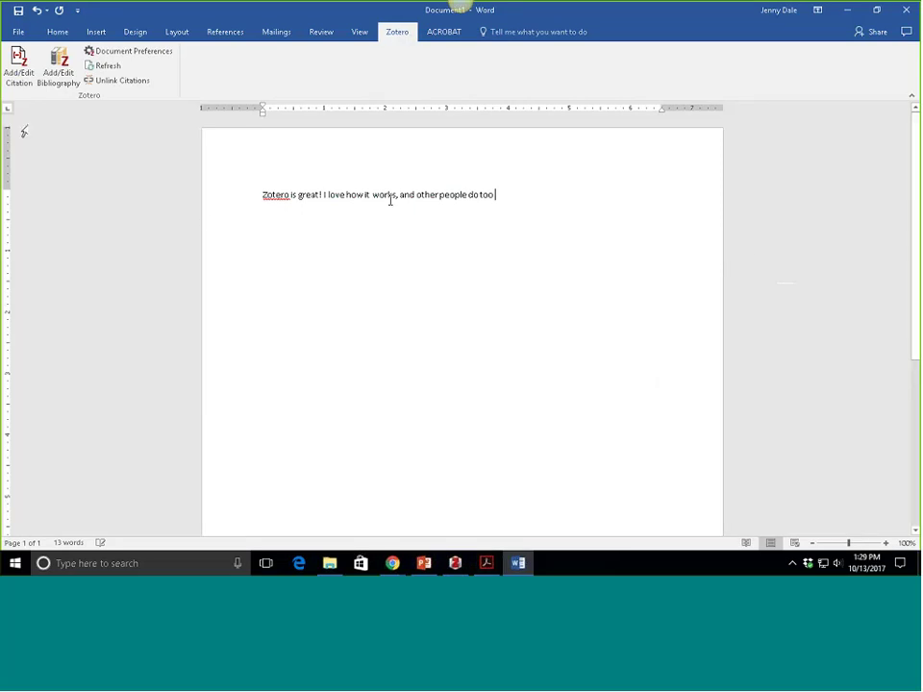
- Keep APA 6th edition as the document style and cite the Morton 2011 'Digital tools' article
left_click(26, 77)
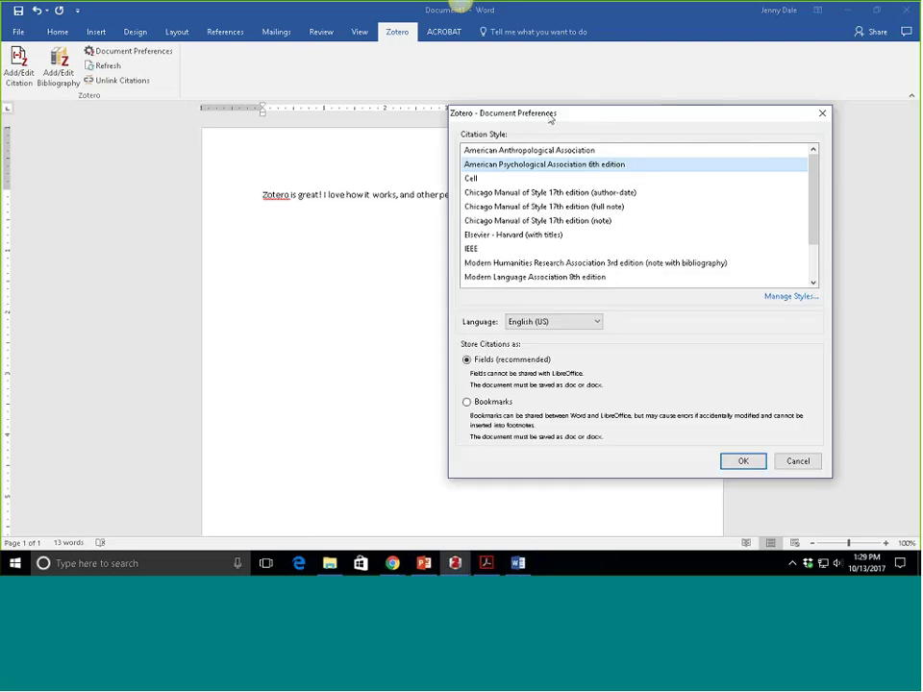
left_click(742, 463)
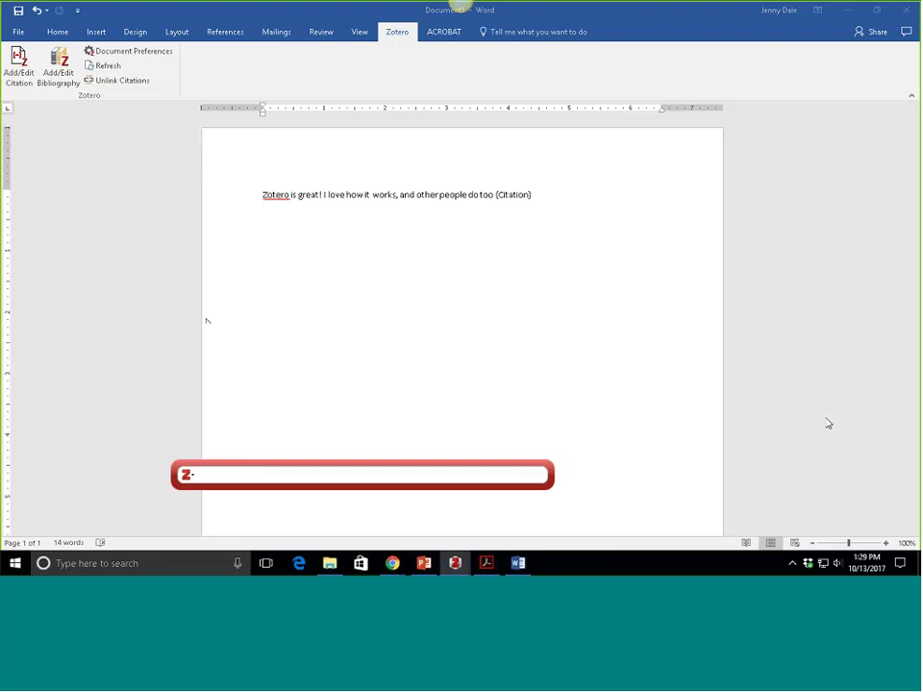
type("zotero")
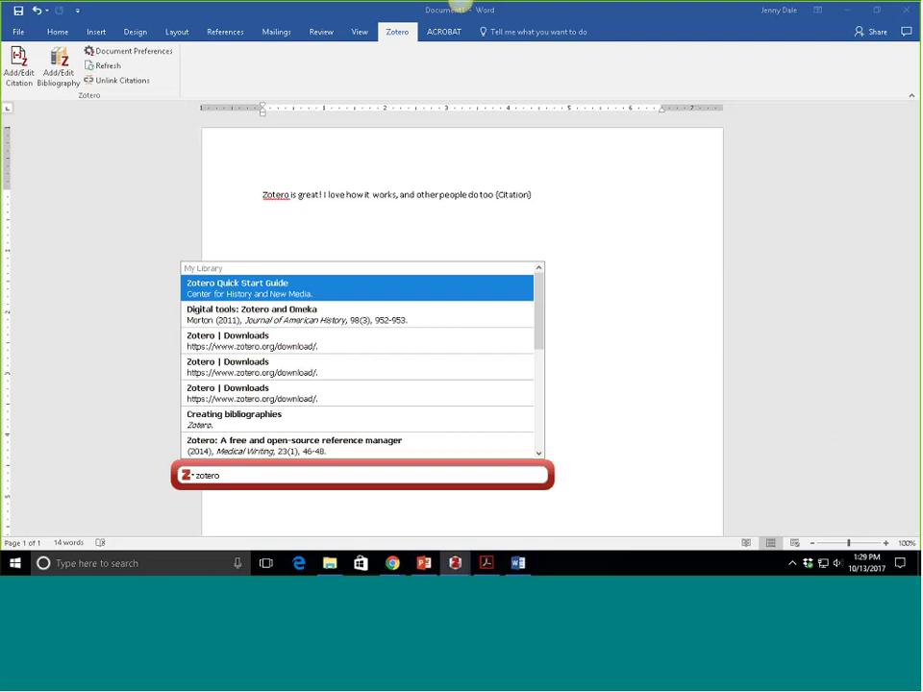
left_click(335, 321)
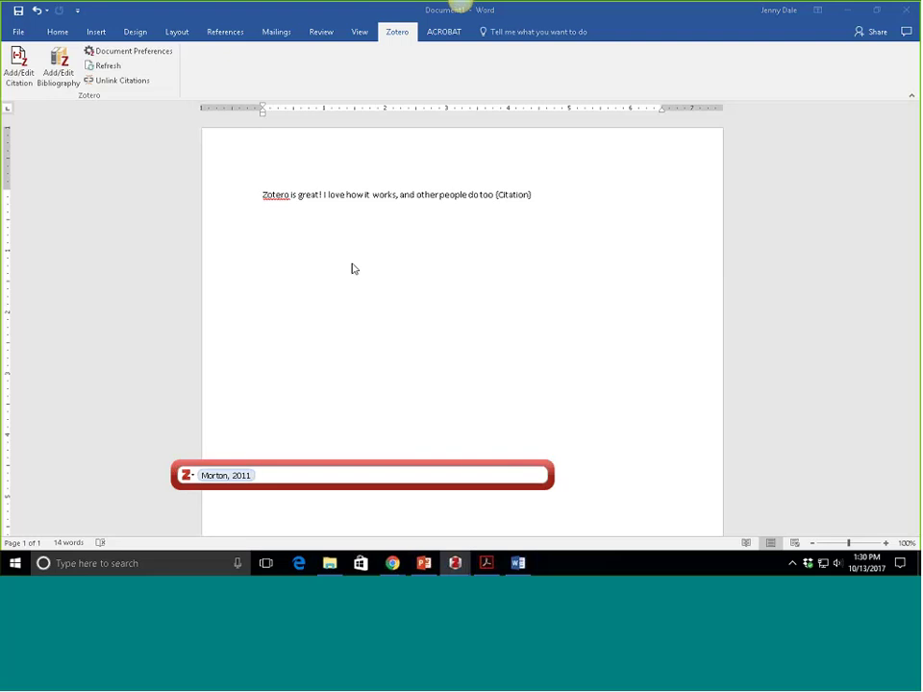
key("Return")
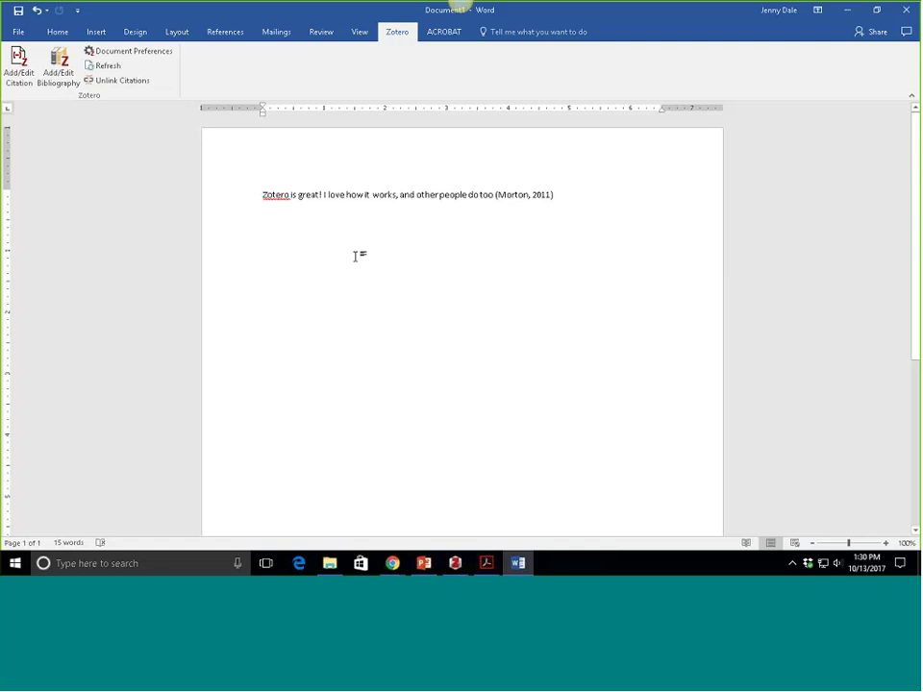
- End the sentence with a period and select the 'Zotero: A free and open-source reference manager' item
type(".")
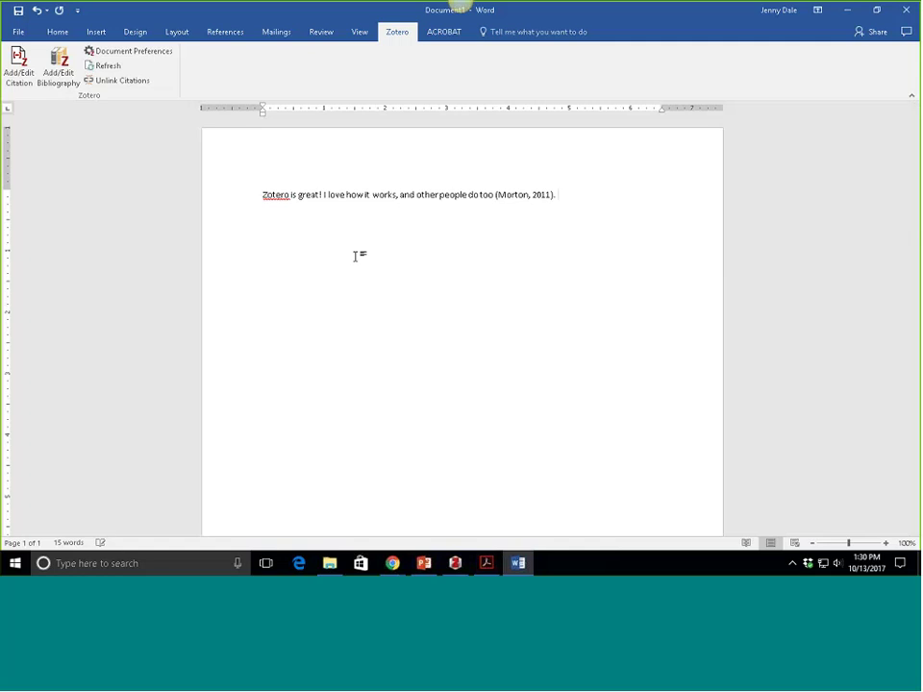
left_click(452, 563)
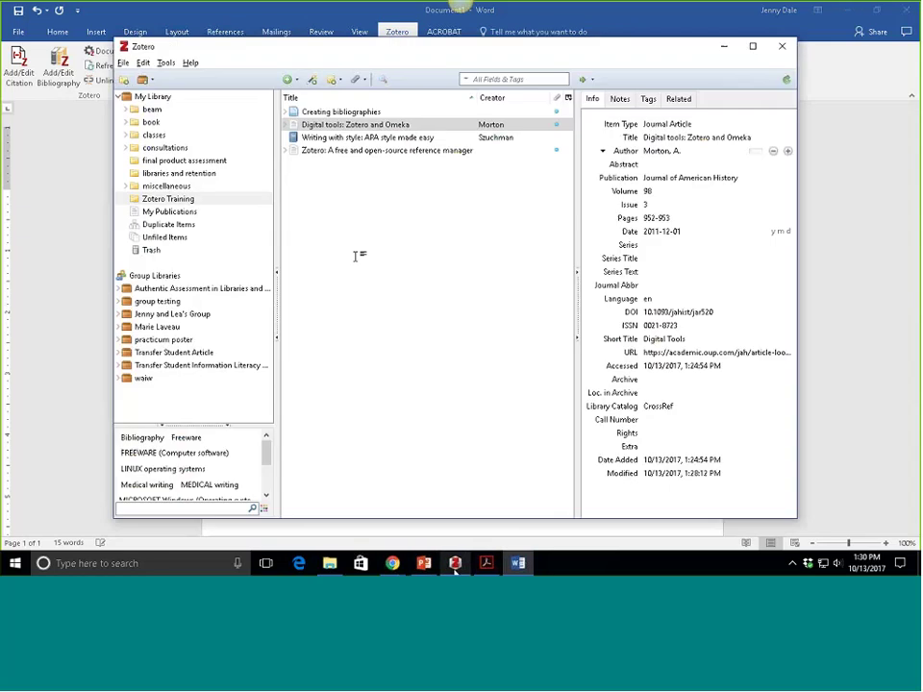
left_click(345, 151)
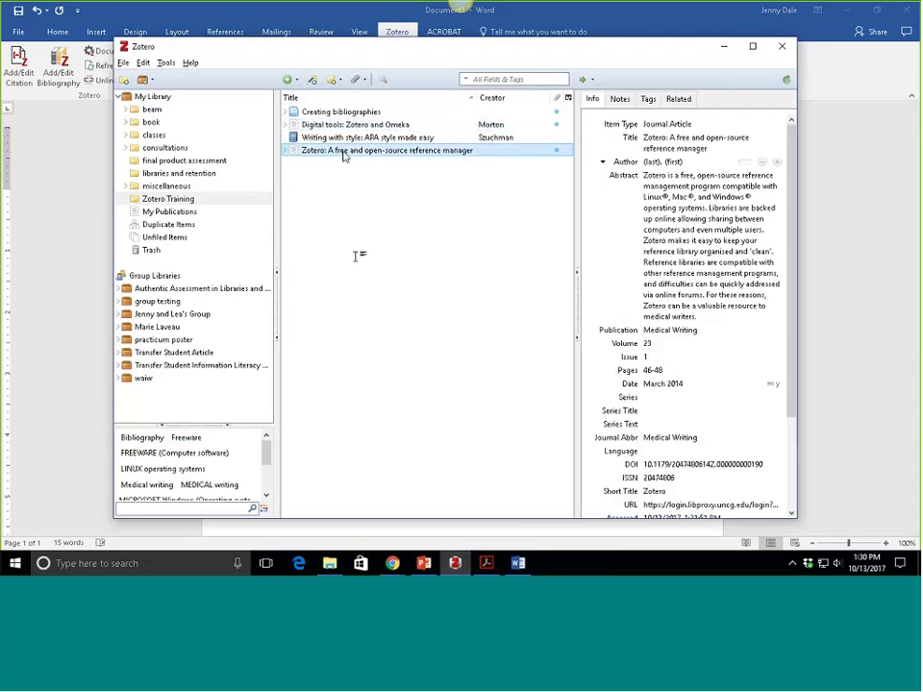
left_click(24, 186)
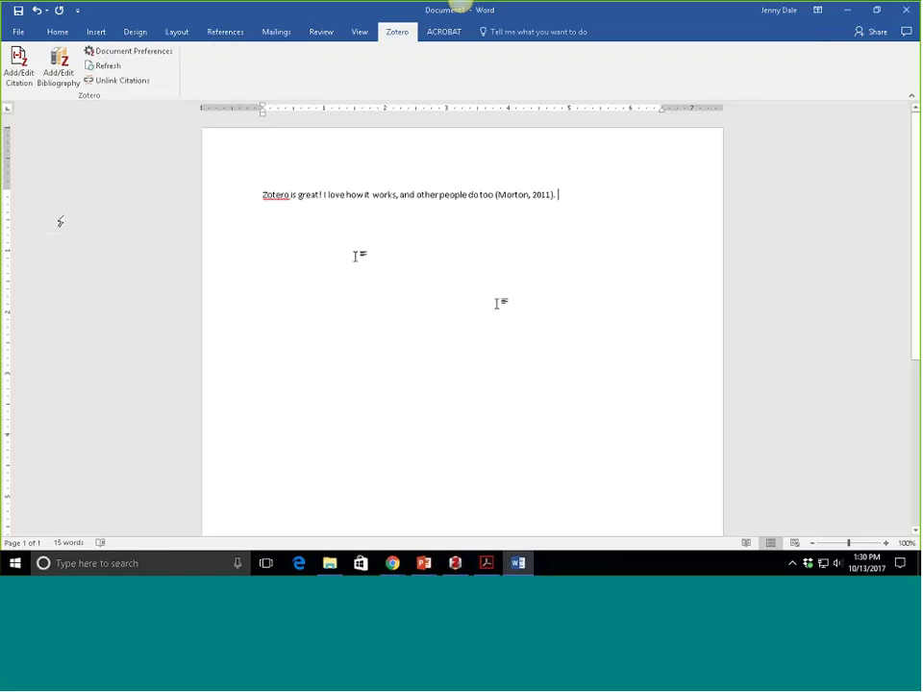
- Type 'Zotero is also free and open source' and start a new citation searching 'zotero'
type("Zoter")
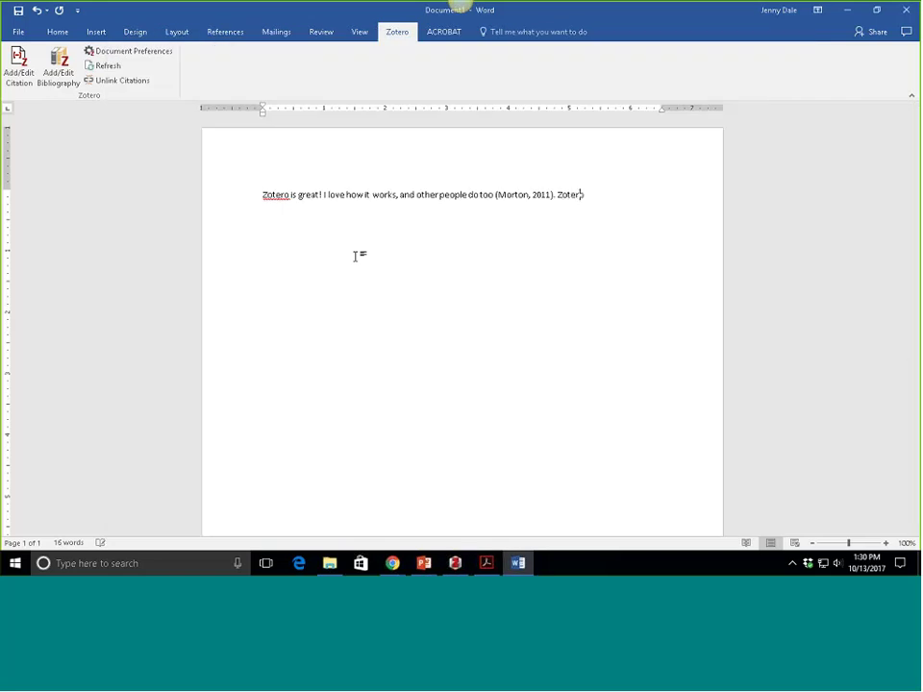
type("o is also free and open sour")
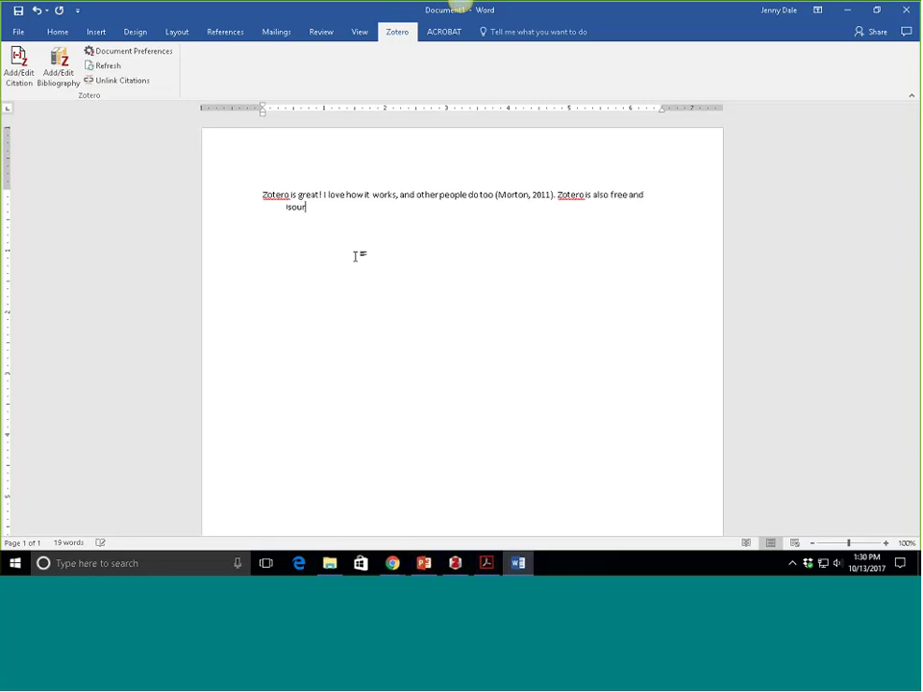
type("ce")
left_click(32, 79)
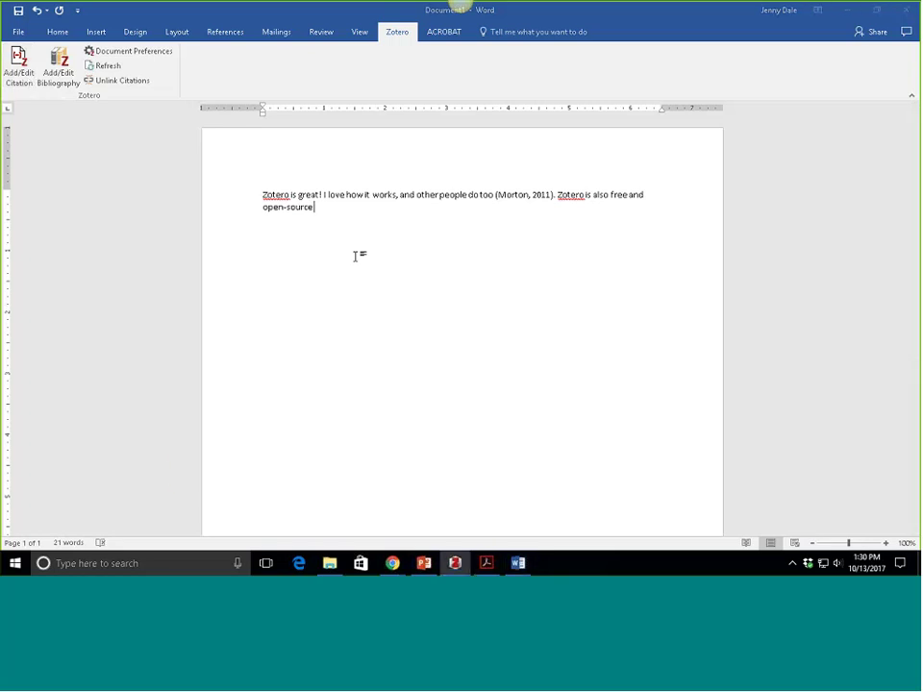
type("zotero")
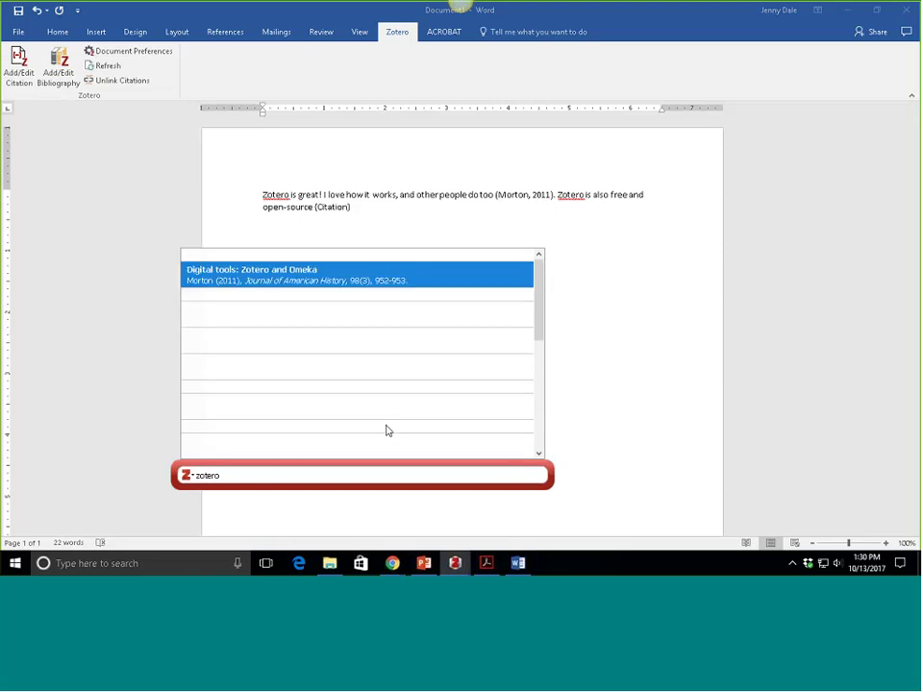
- Search 'zotero and' in the citation bar and pick the 2014 open-source reference manager article
left_click_drag(221, 475, 191, 474)
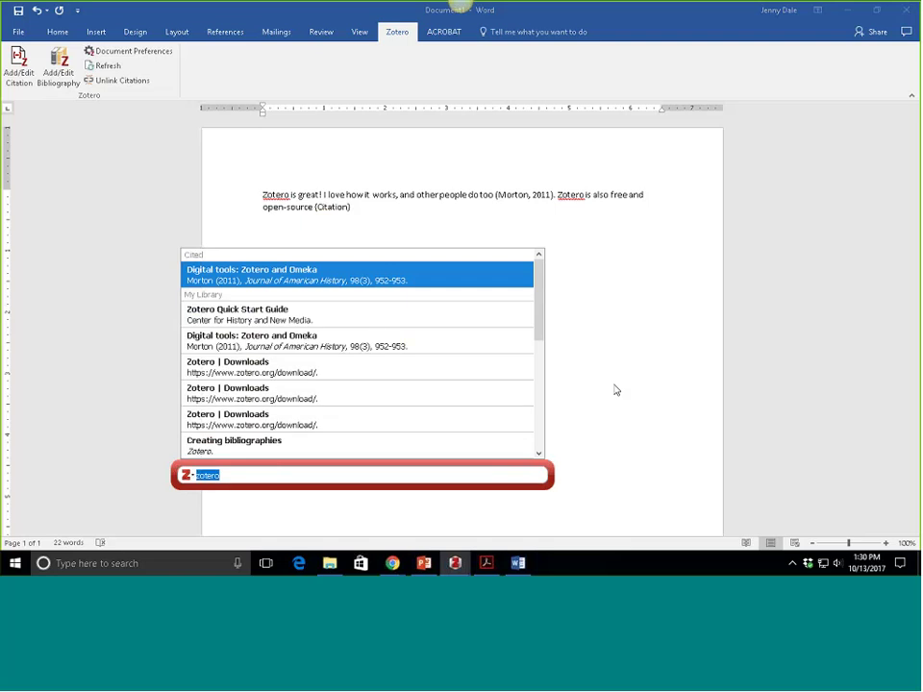
key("alt+Tab")
key("alt+Tab")
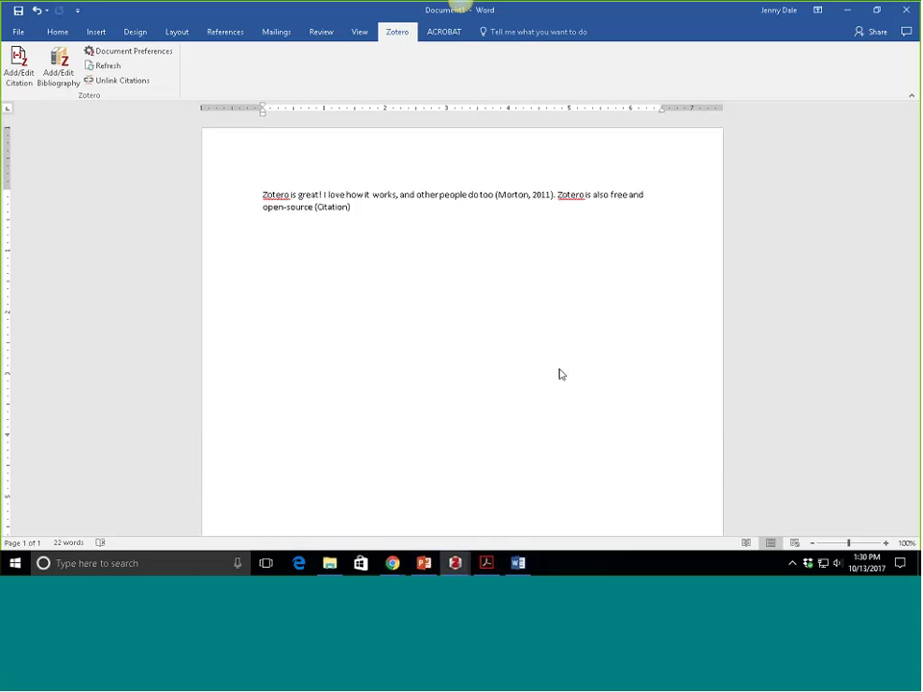
mouse_move(455, 570)
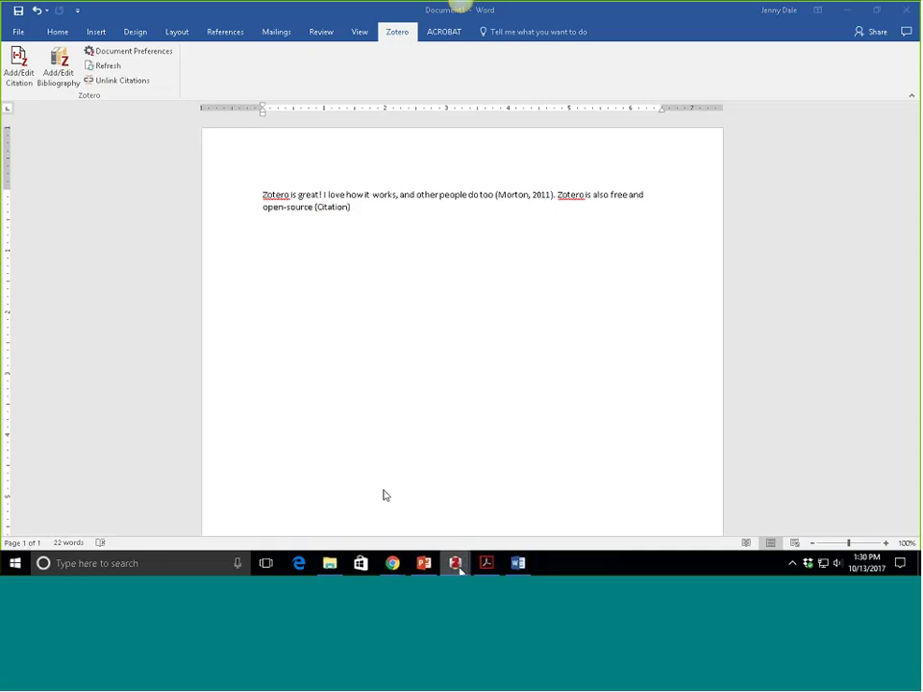
left_click(458, 491)
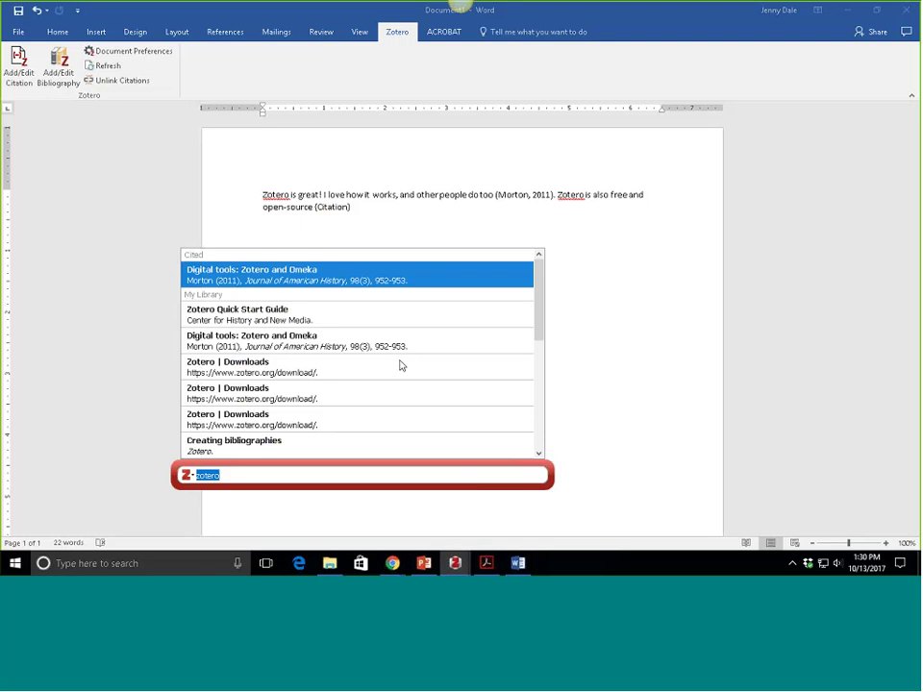
type("zotero and")
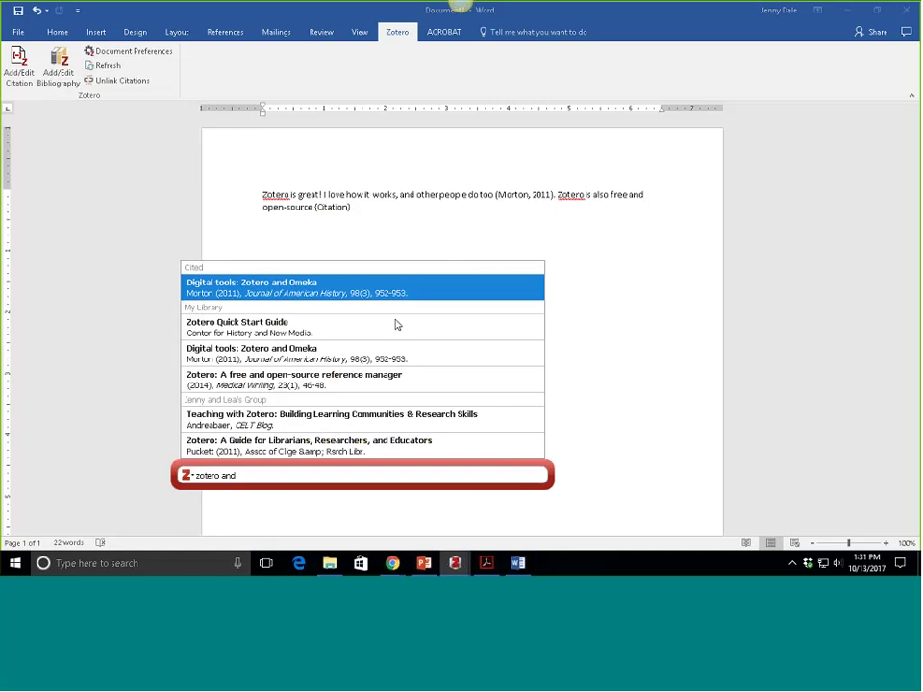
left_click(378, 383)
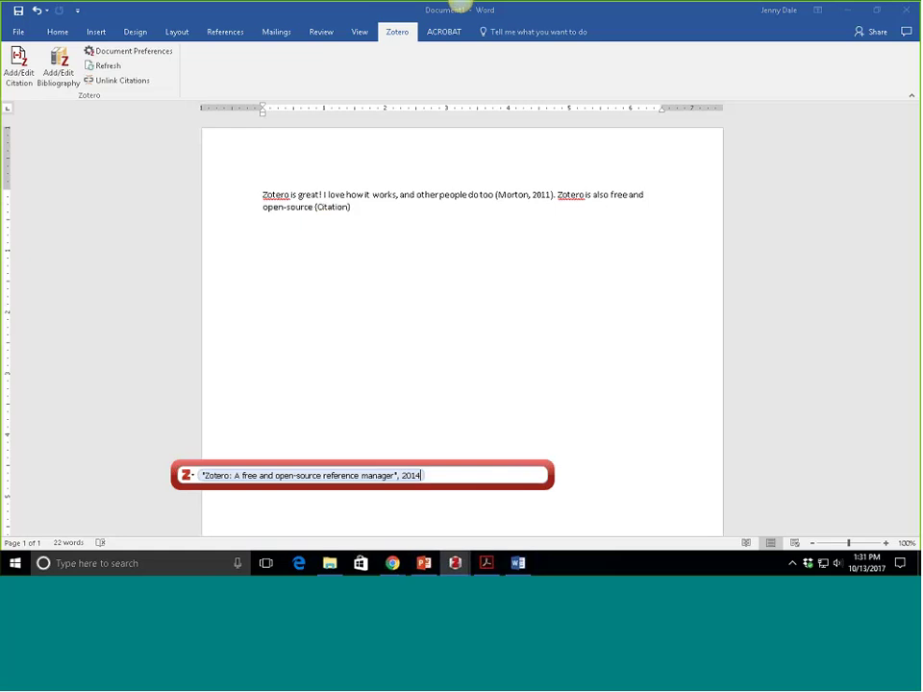
- Add page 23 to the citation and insert it as ("Zotero," 2014, p. 23)
left_click(204, 476)
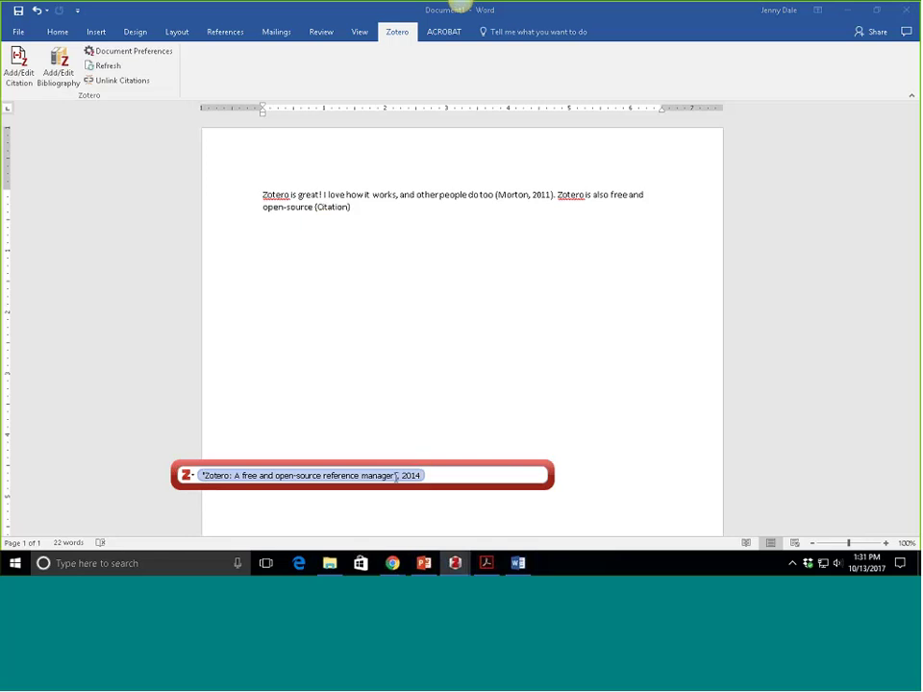
left_click(395, 476)
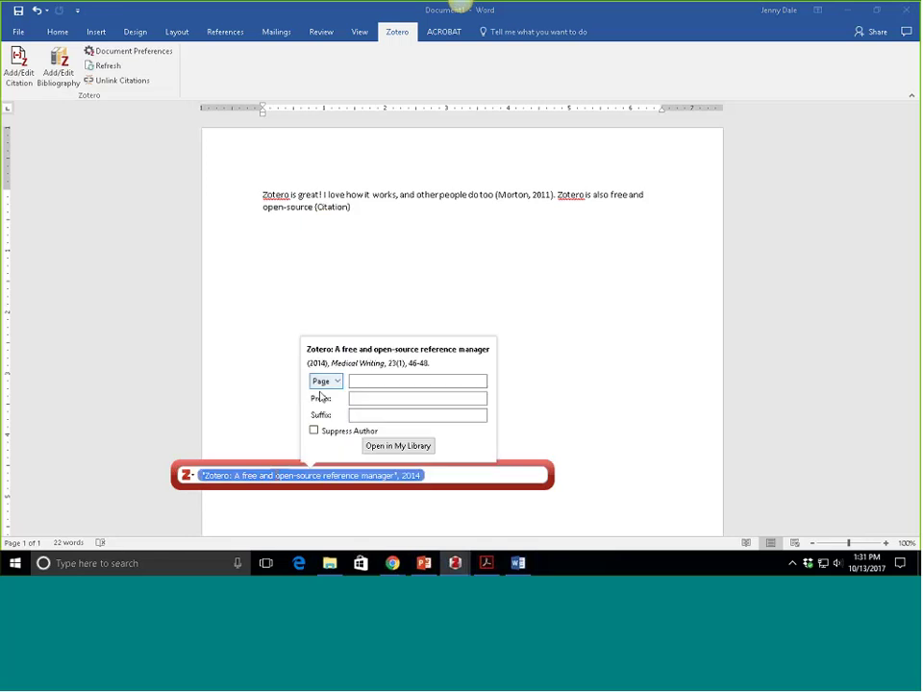
left_click(367, 381)
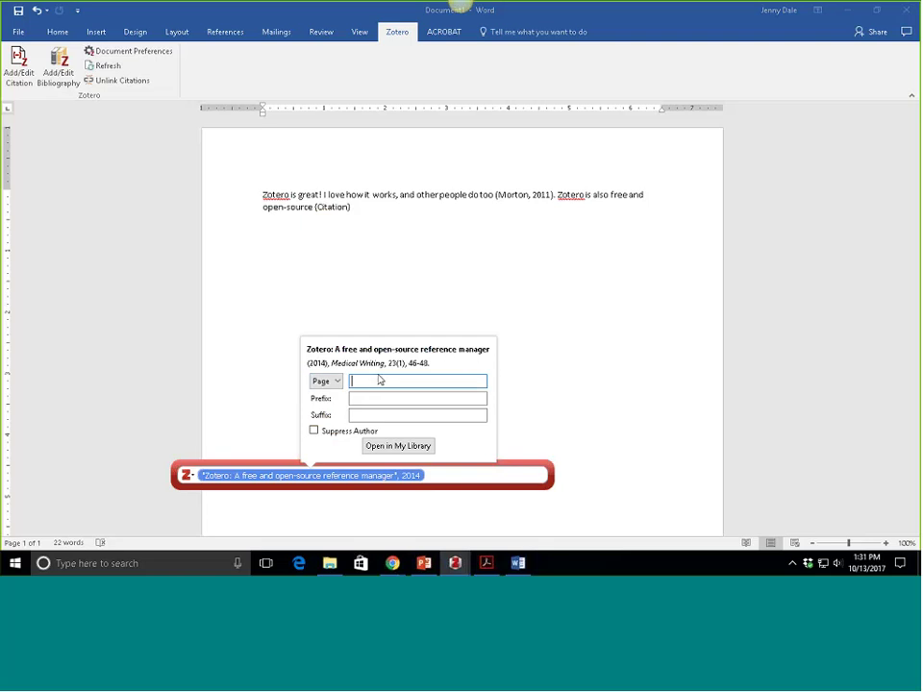
type("23")
left_click(503, 474)
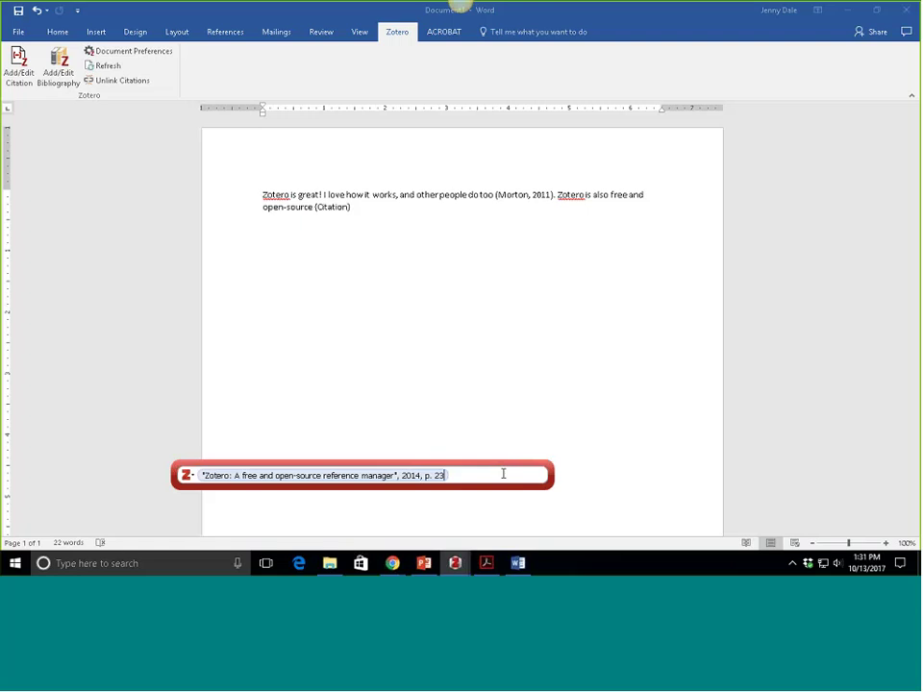
key("Return")
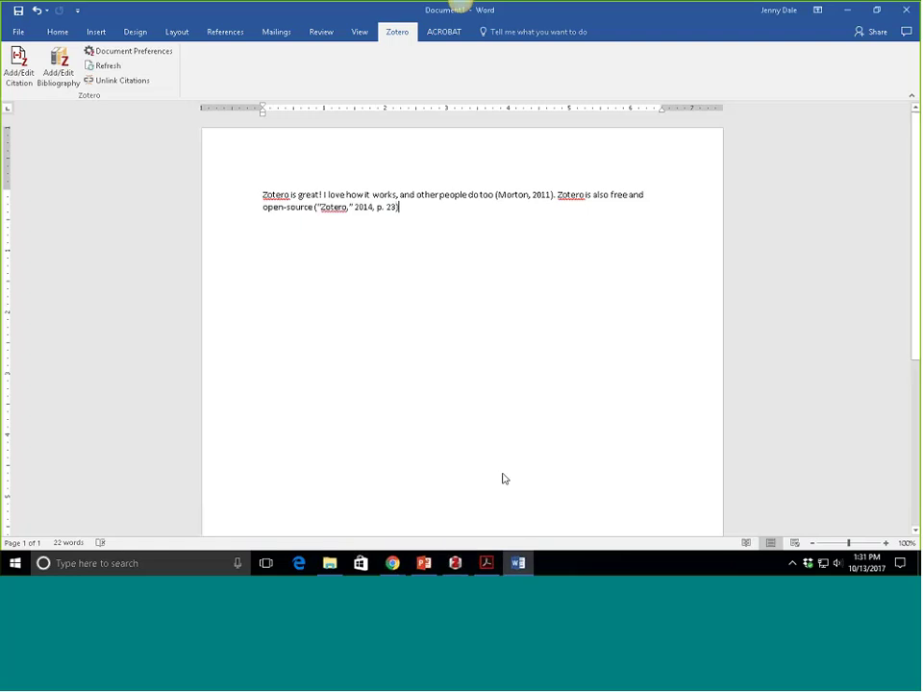
- Finish the paragraph with a period and insert an APA bibliography listing Morton 2011 and the 2014 article
type(".")
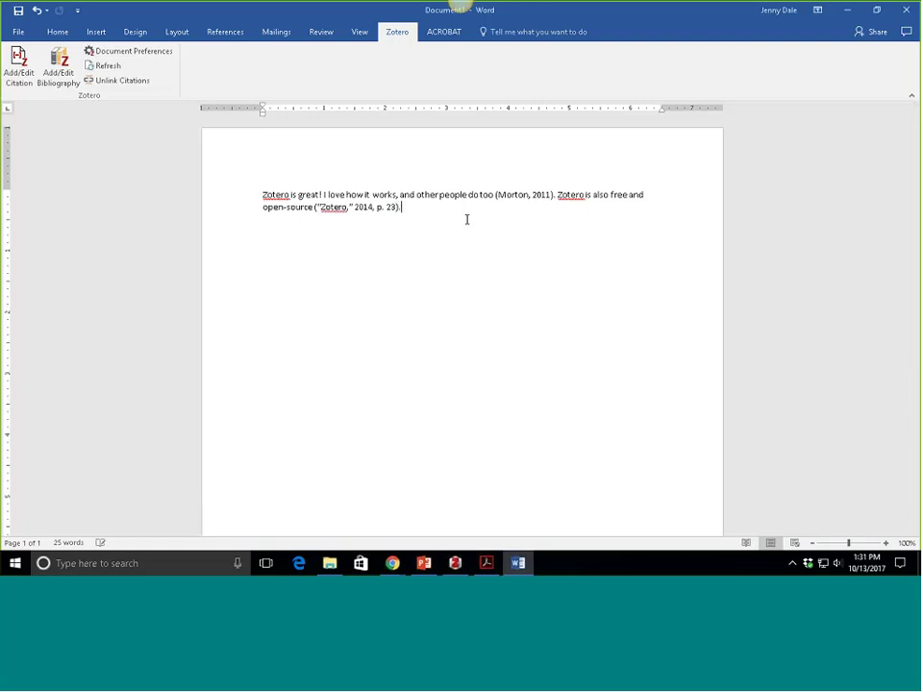
key("Return")
key("Return")
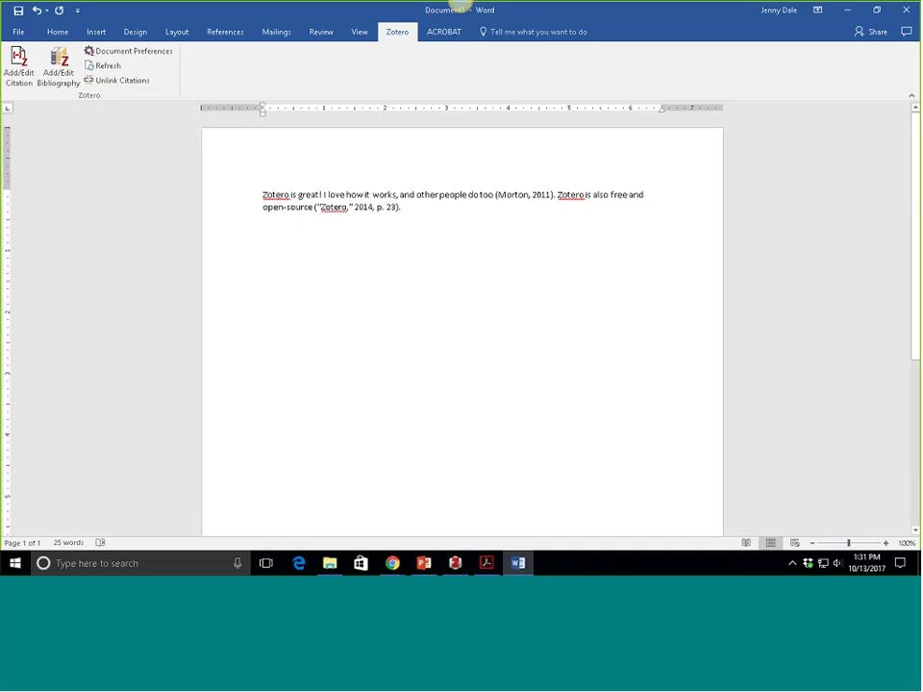
left_click(63, 71)
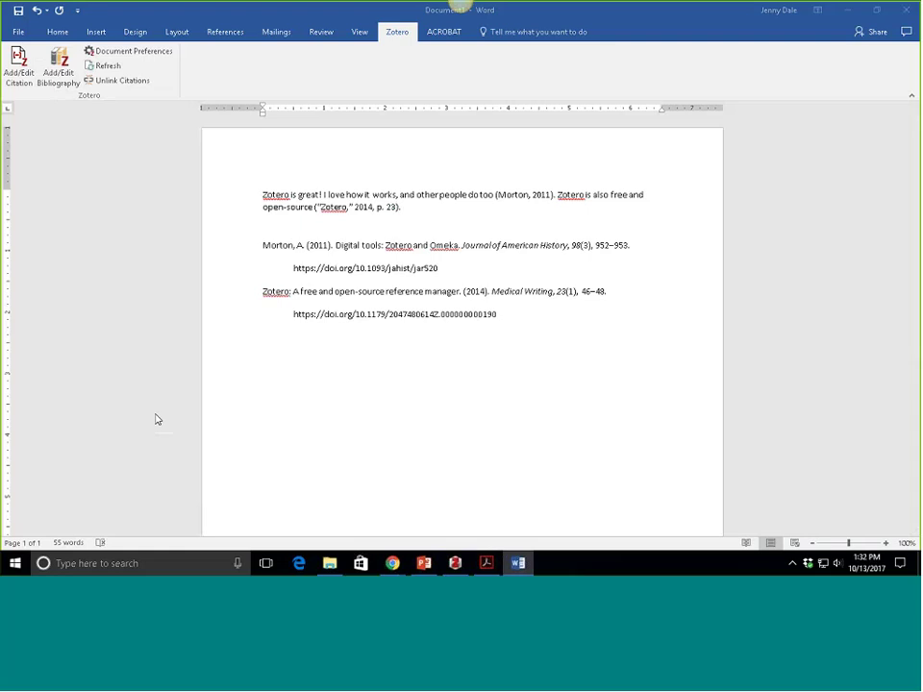
mouse_move(487, 564)
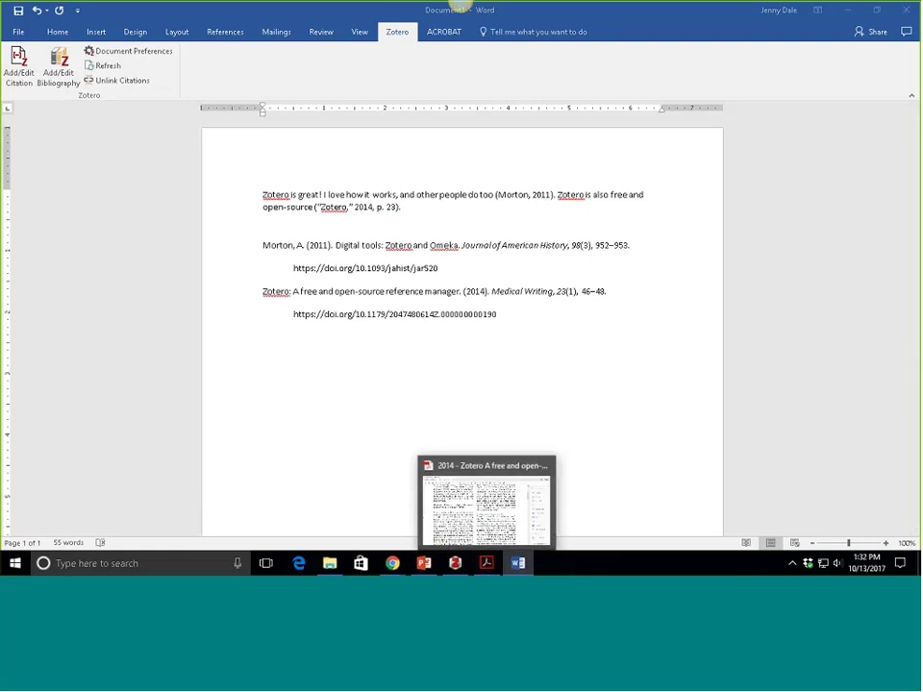
- Change the 'Digital tools: Zotero and Omeka' item's pages to 952-958 and sync the library
left_click(455, 564)
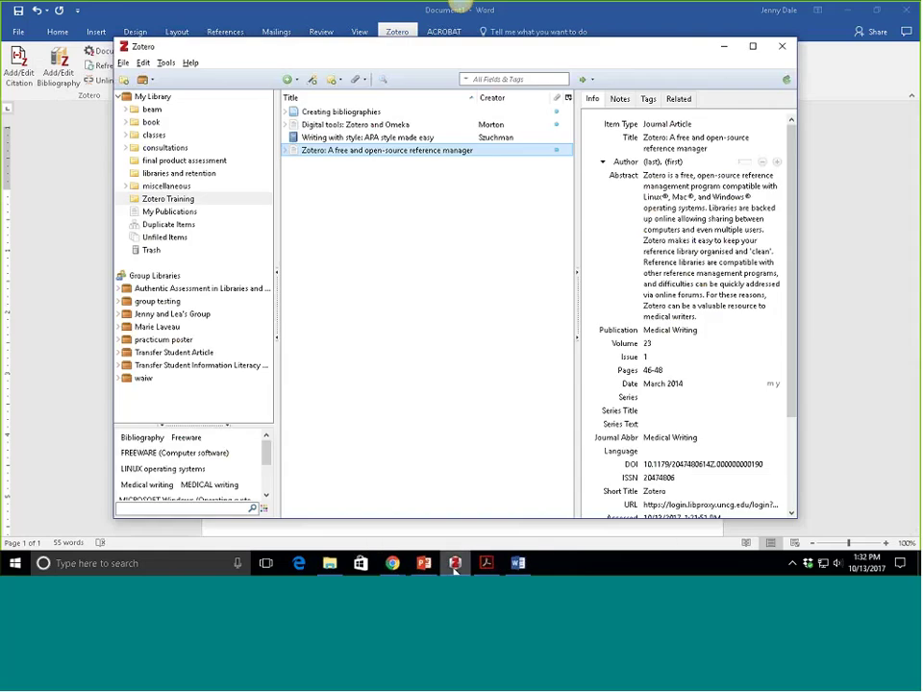
left_click(362, 126)
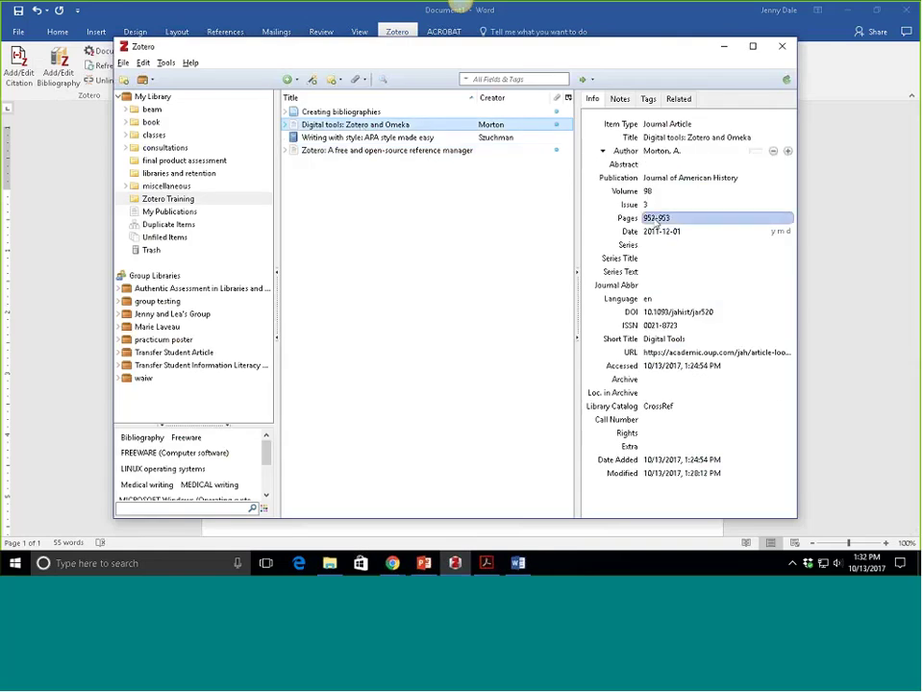
left_click(680, 218)
key("BackSpace")
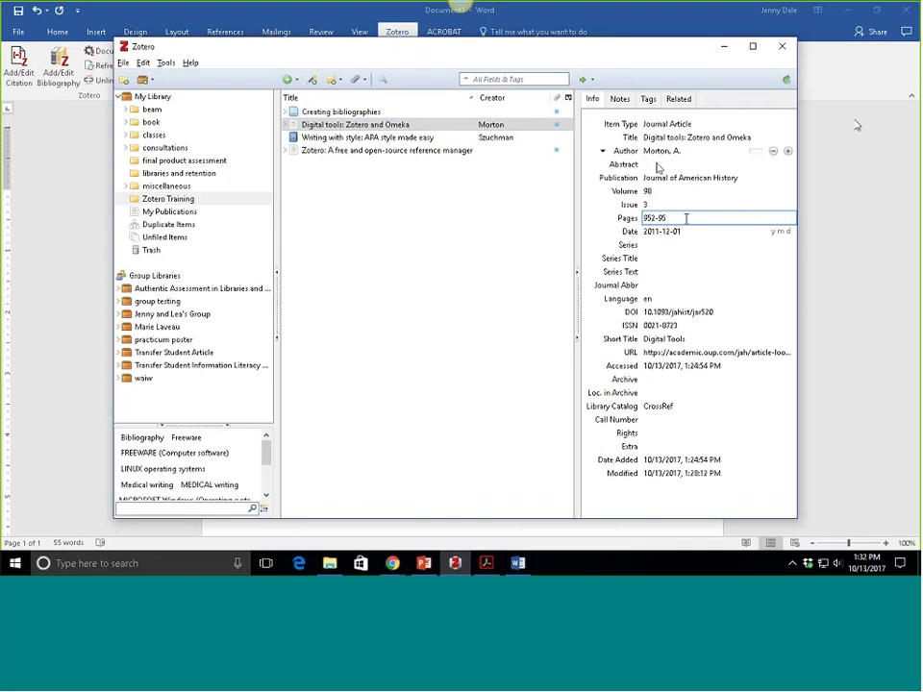
type("8")
left_click(567, 236)
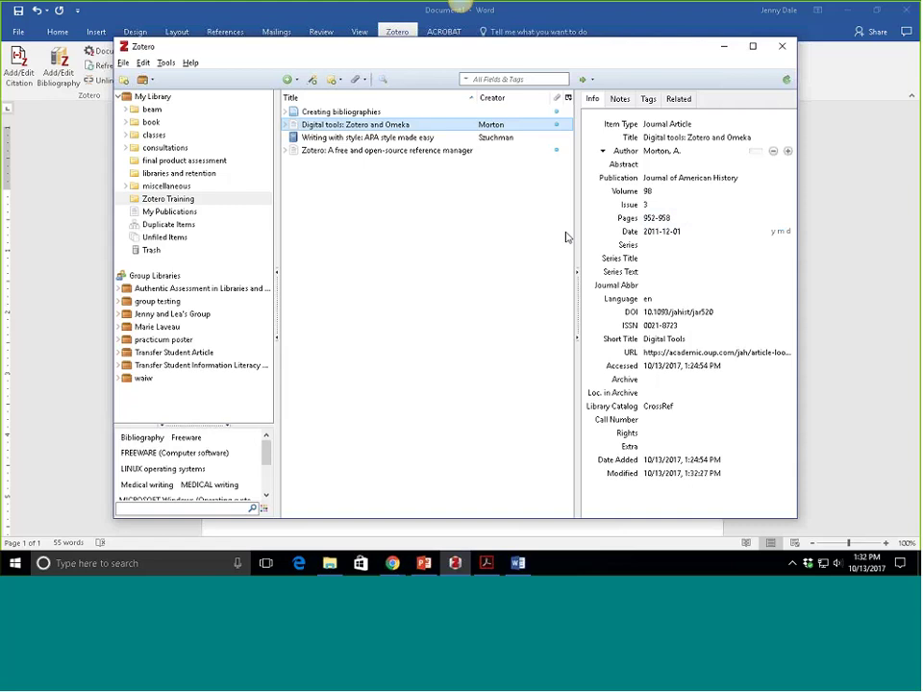
left_click(787, 82)
left_click(881, 367)
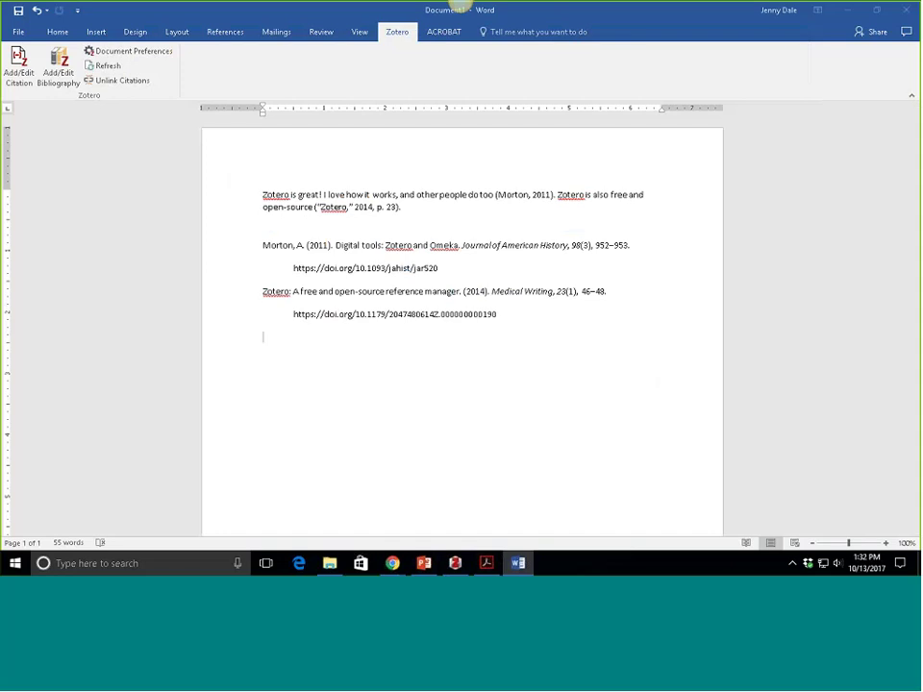
- Refresh the Zotero citations so Morton's bibliography entry shows pages 952–958, and inspect the bibliography field
left_click(104, 67)
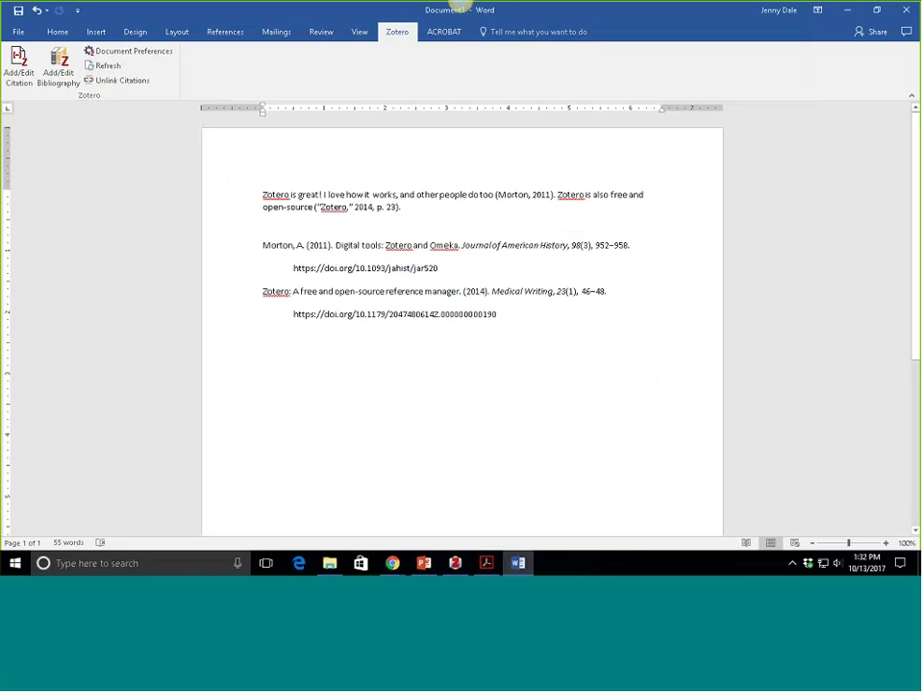
key("Down")
left_click(622, 245)
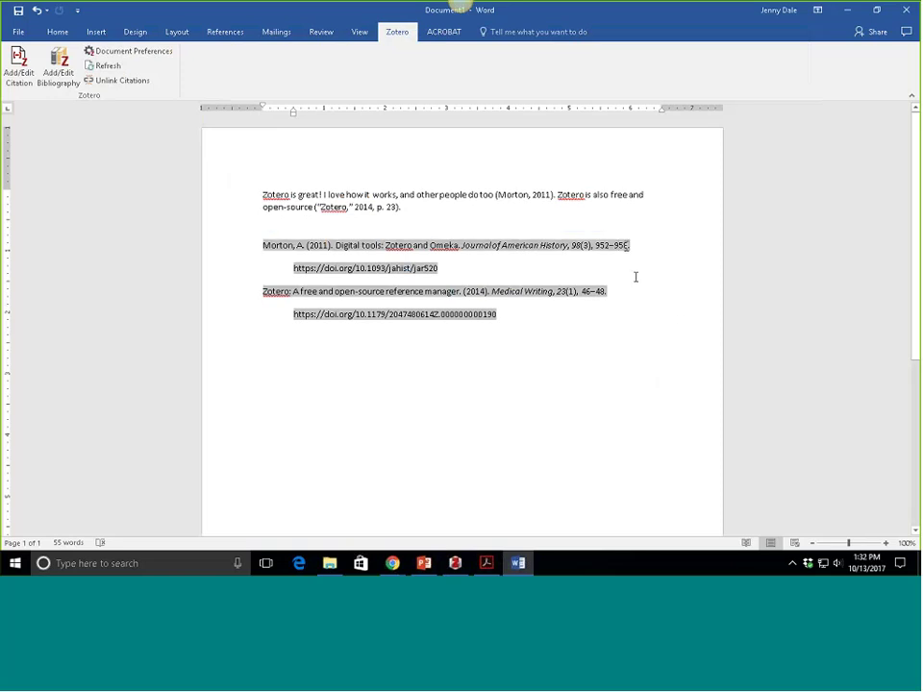
key("Down")
key("Down")
key("Down")
key("Down")
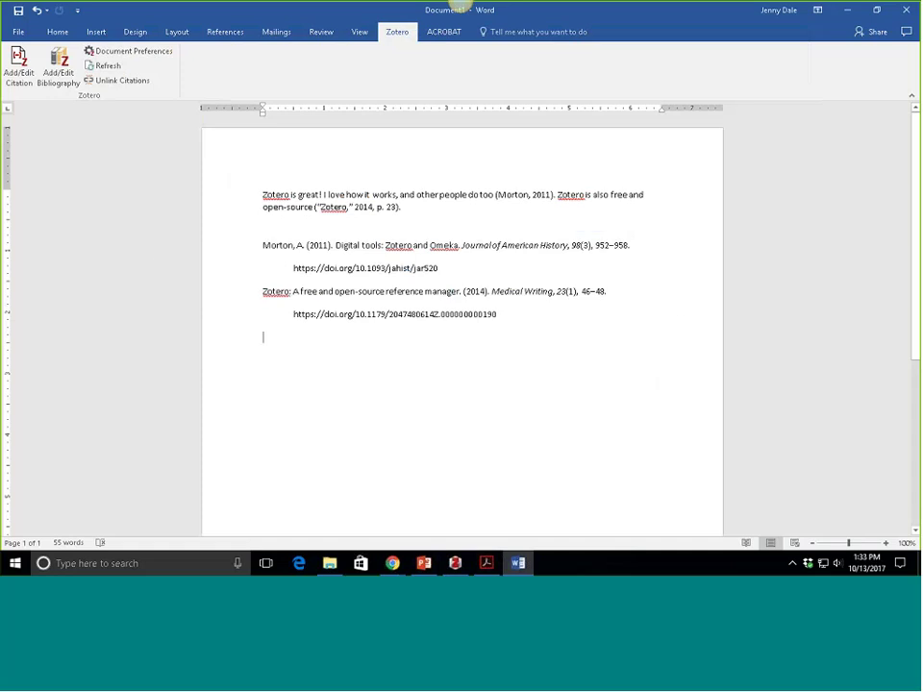
- Switch the document's citation style to MLA 8th edition, then advance to the UNCG Zotero help slide
left_click(134, 53)
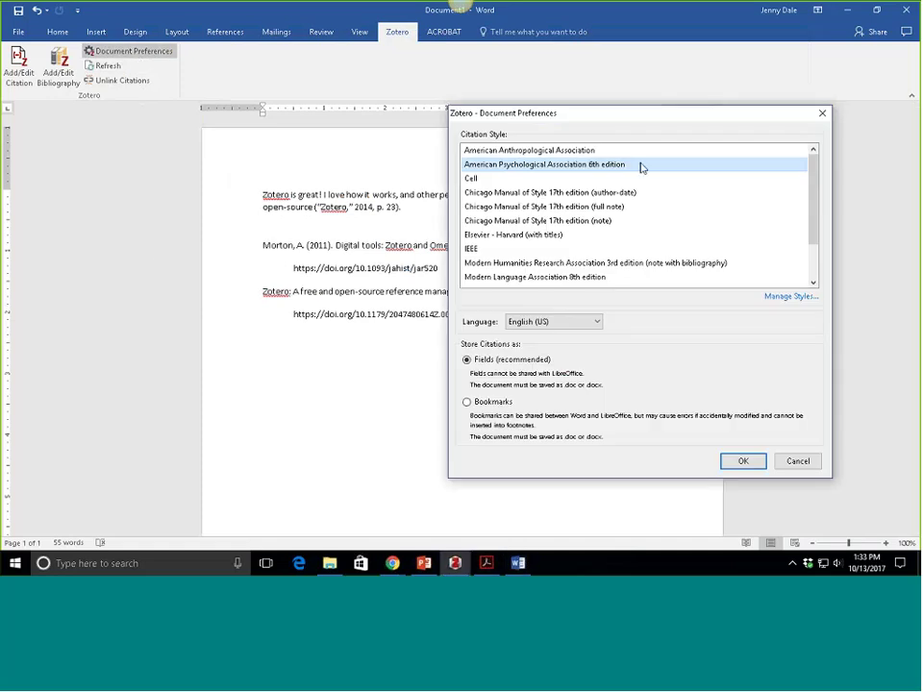
scroll(640, 168, "down", 1)
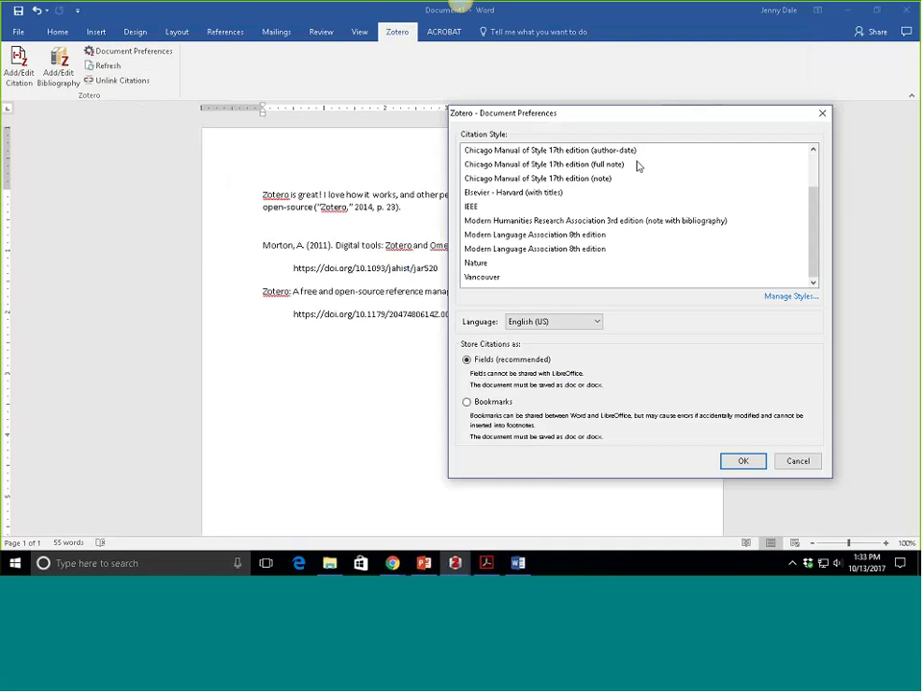
left_click(533, 237)
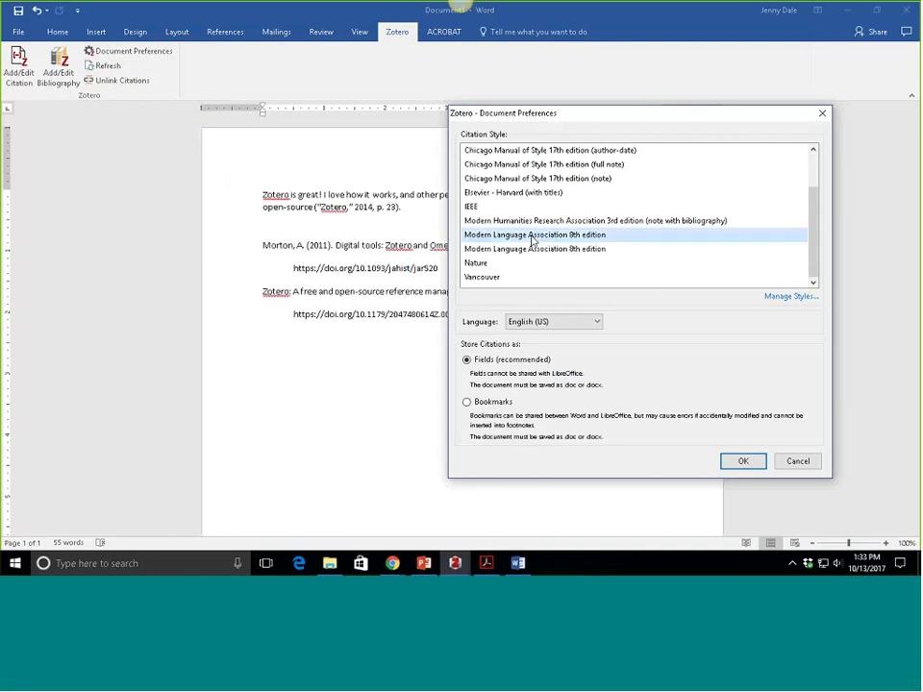
left_click(746, 461)
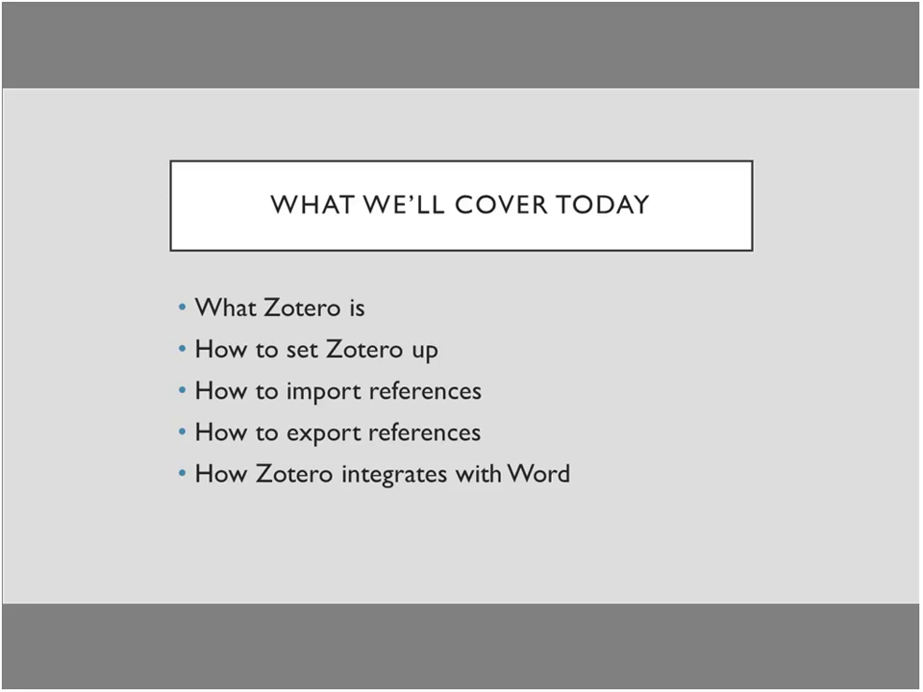
key("Right")
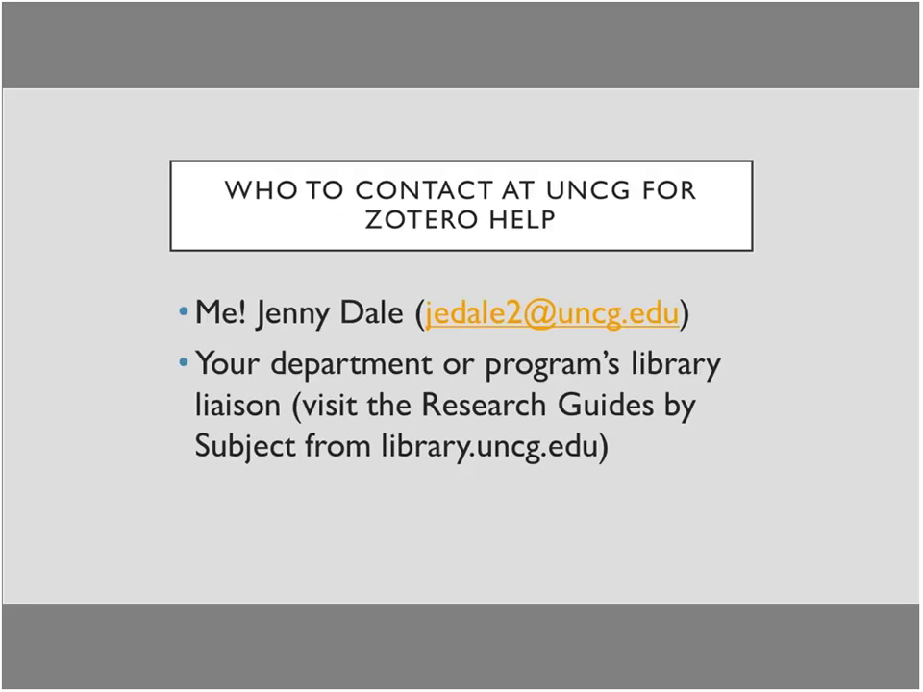